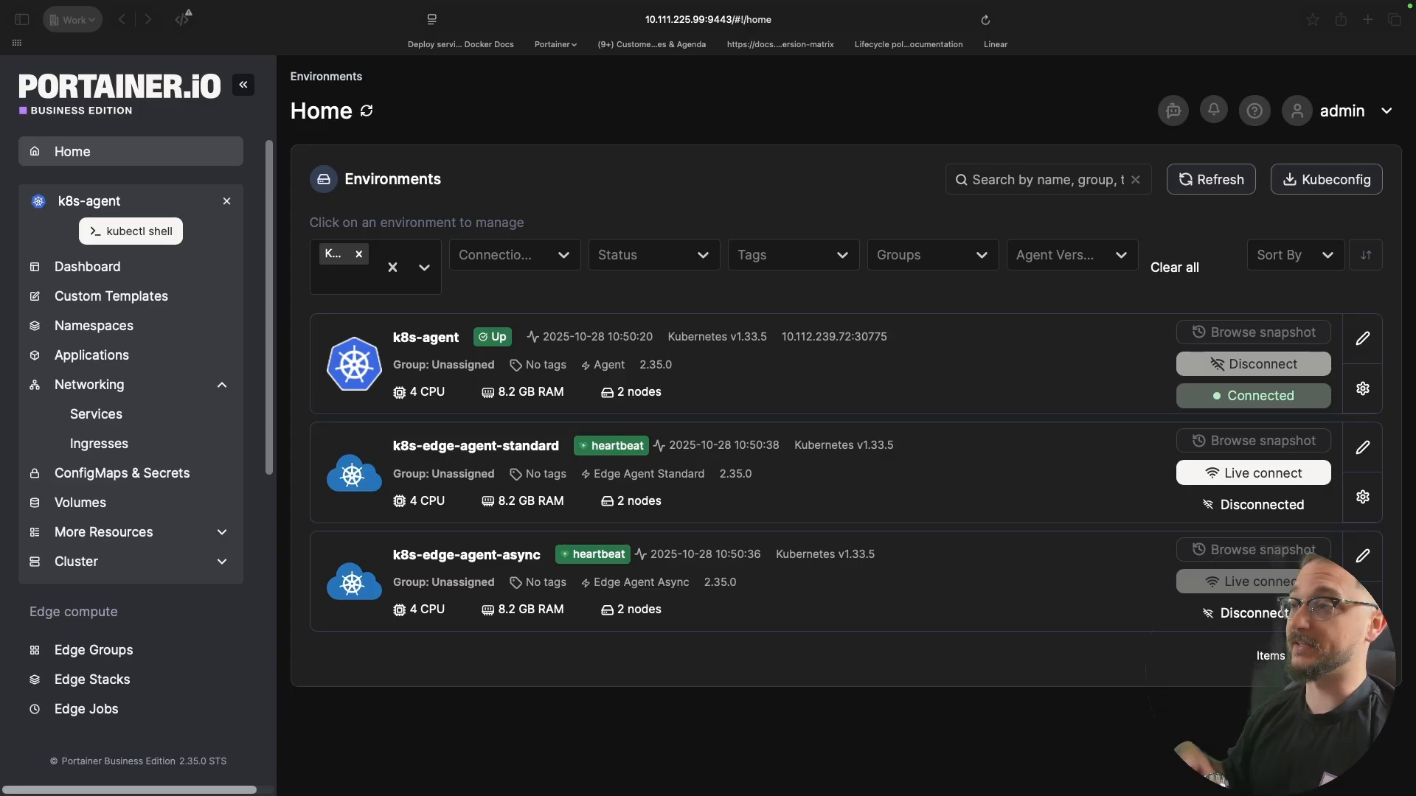
Step: Open the k8s-agent environment's namespace list and check the options for creating a namespace from code
left_click(532, 171)
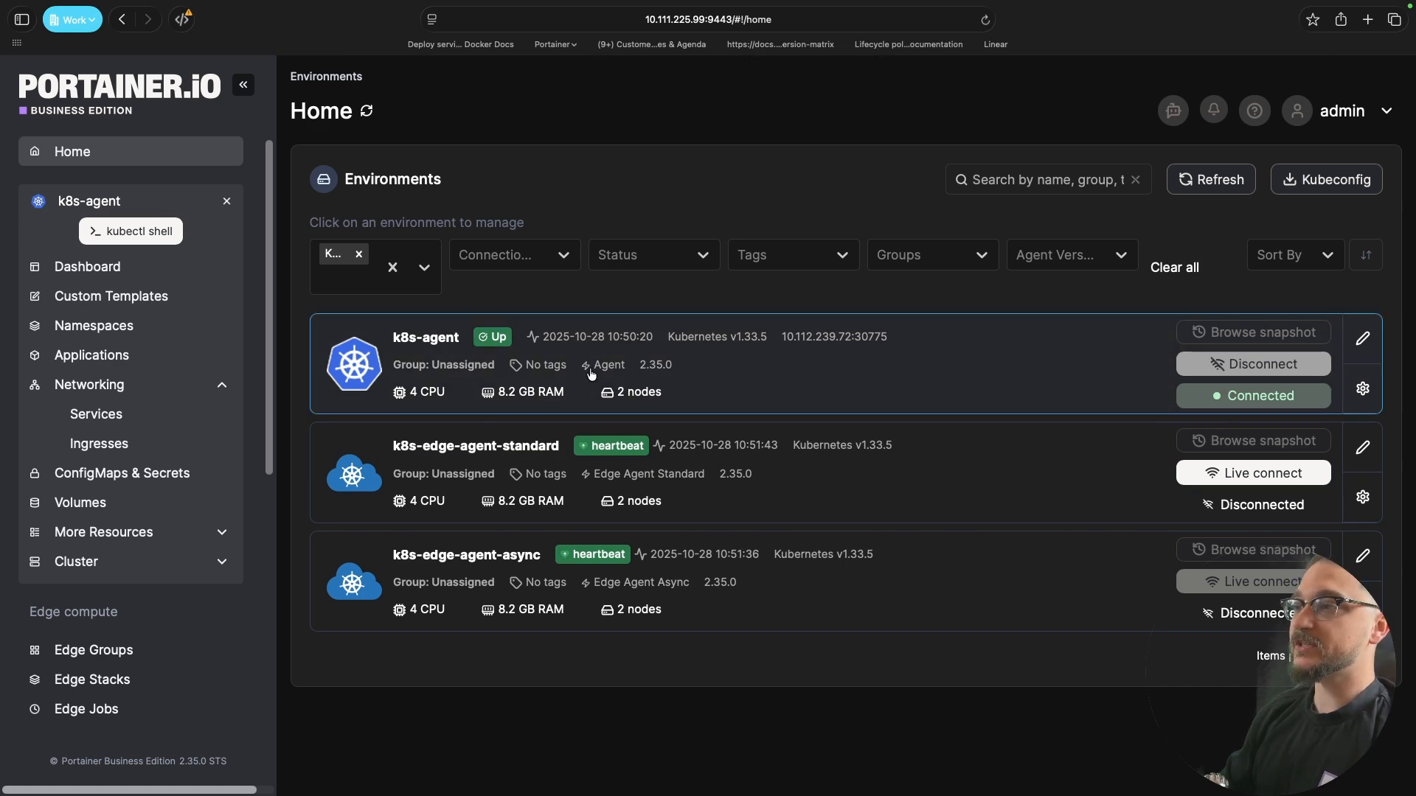
left_click(755, 363)
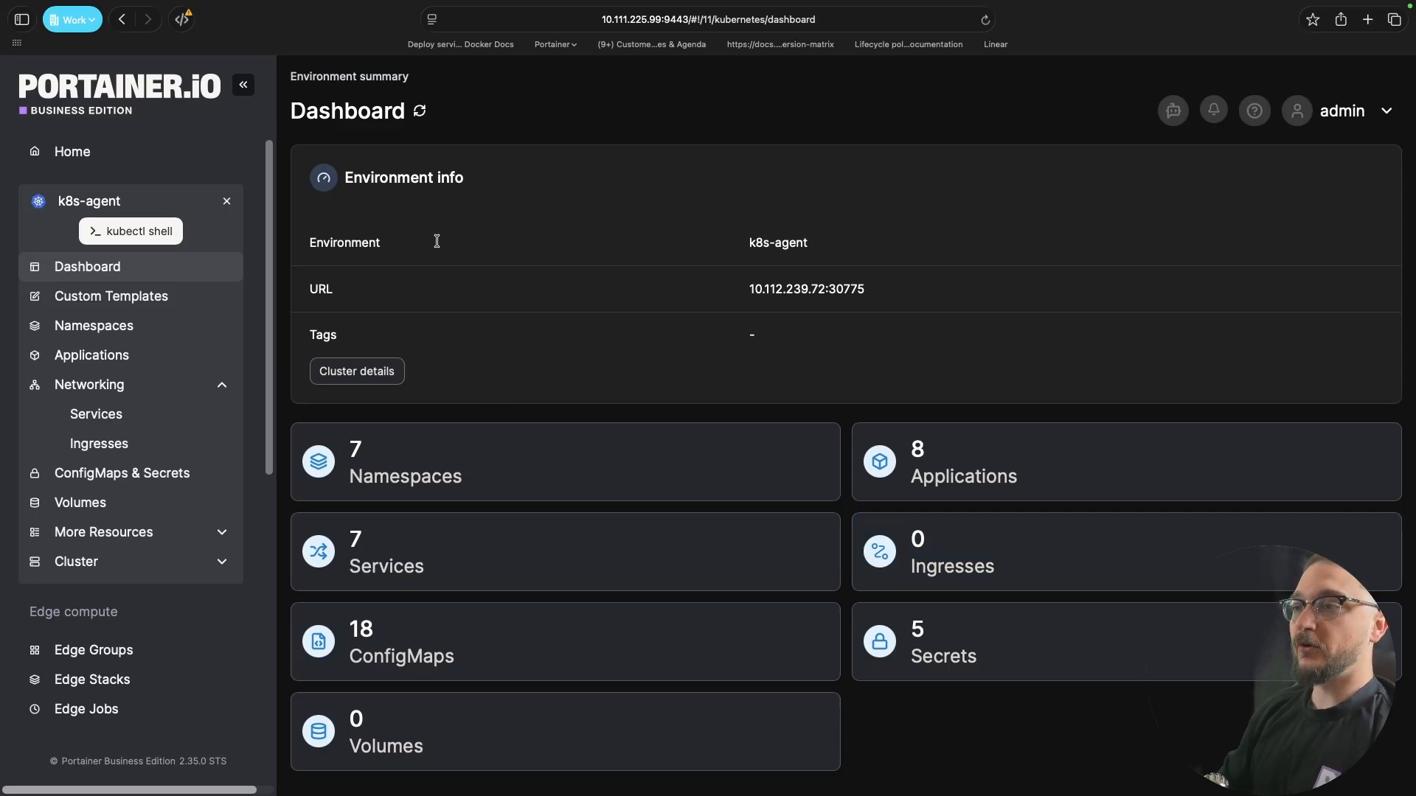
left_click(128, 333)
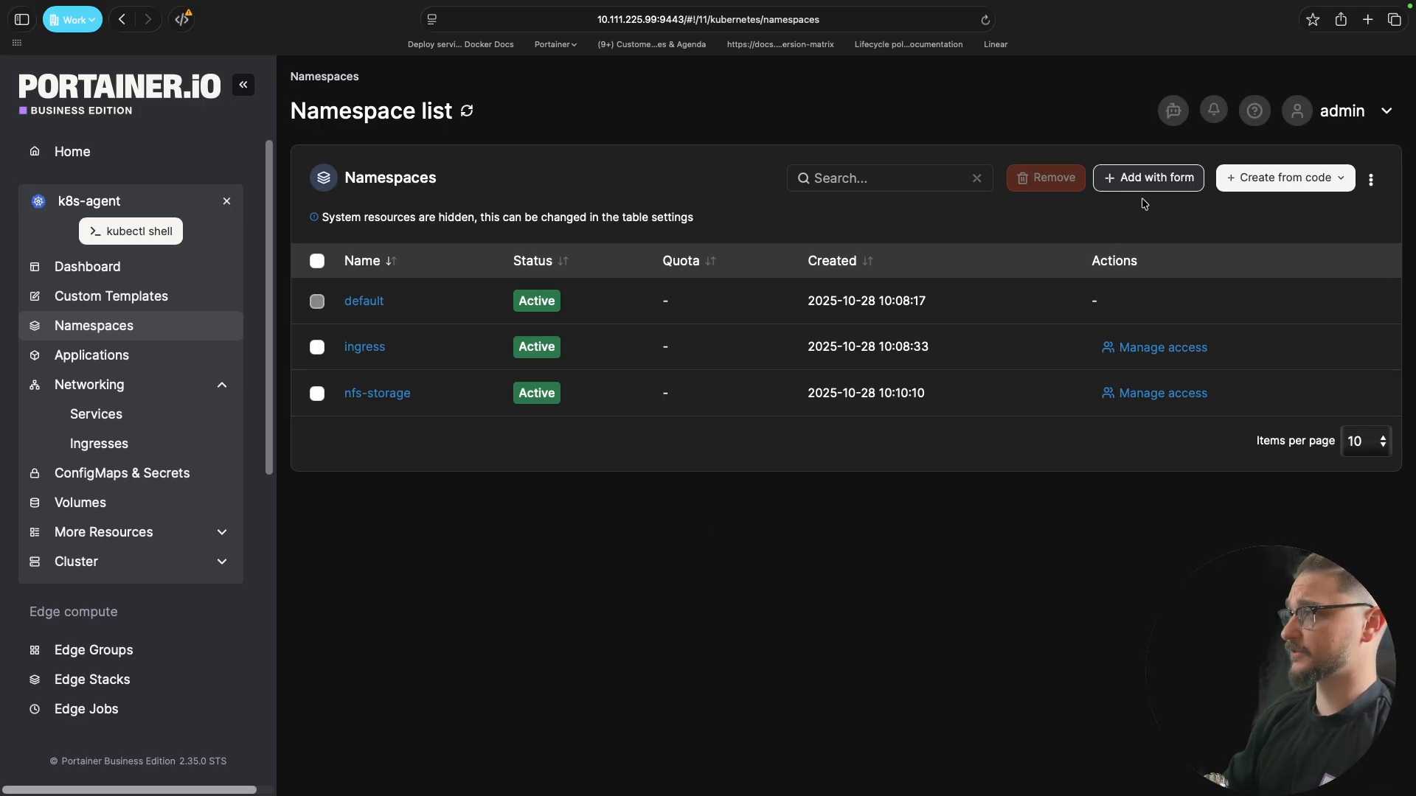
left_click(1289, 185)
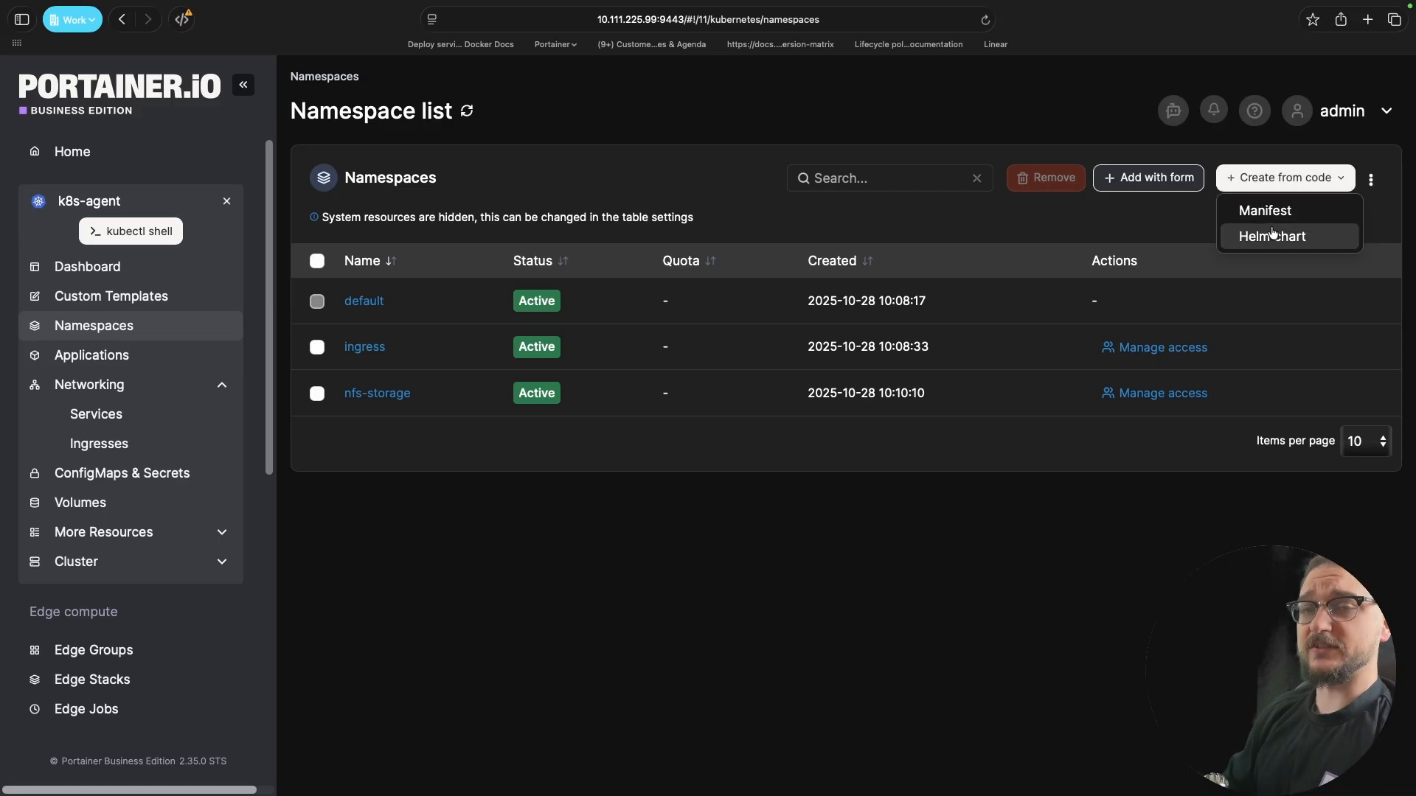
left_click(1188, 490)
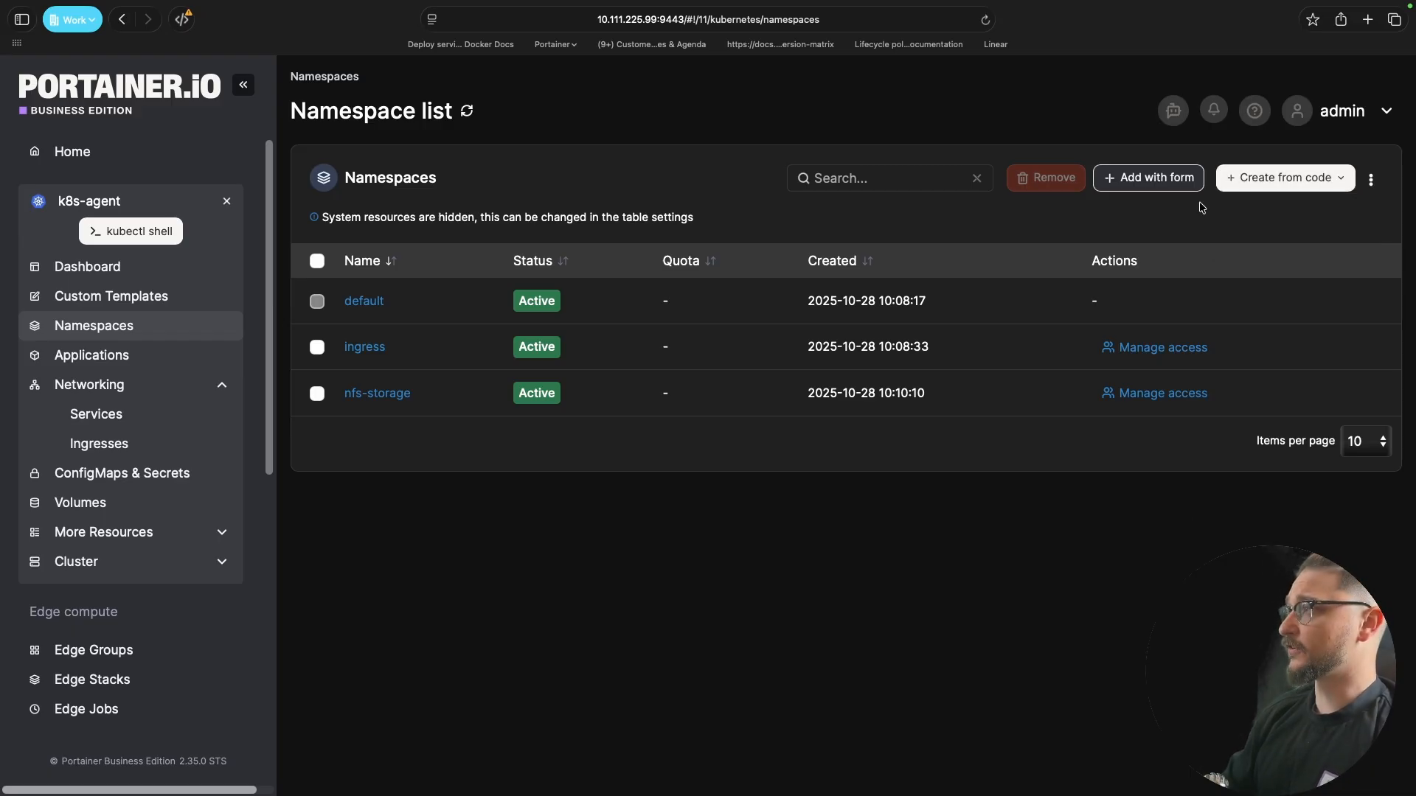
Step: Start a new namespace with the form and name it test-namespace
left_click(1129, 187)
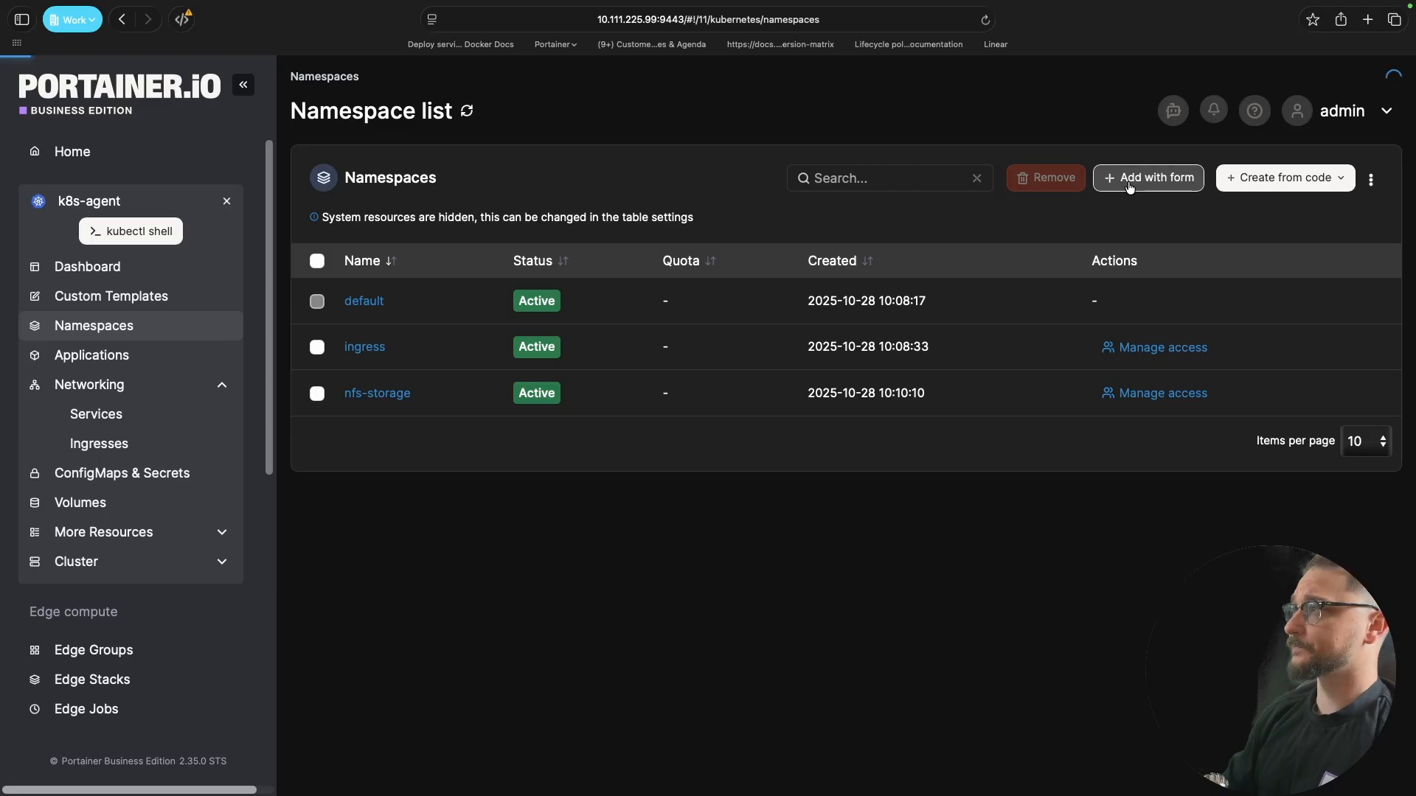
left_click(552, 181)
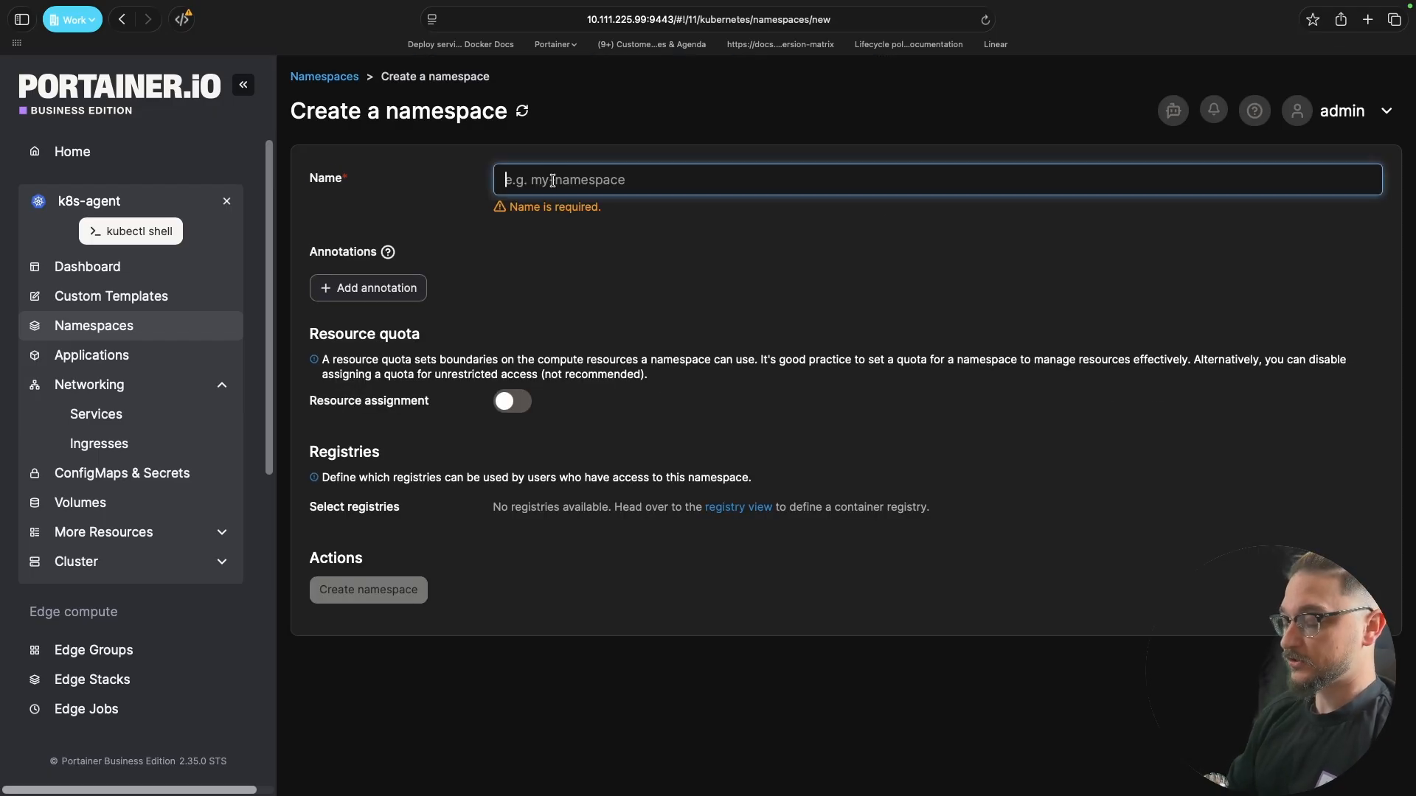
type("test-nanm")
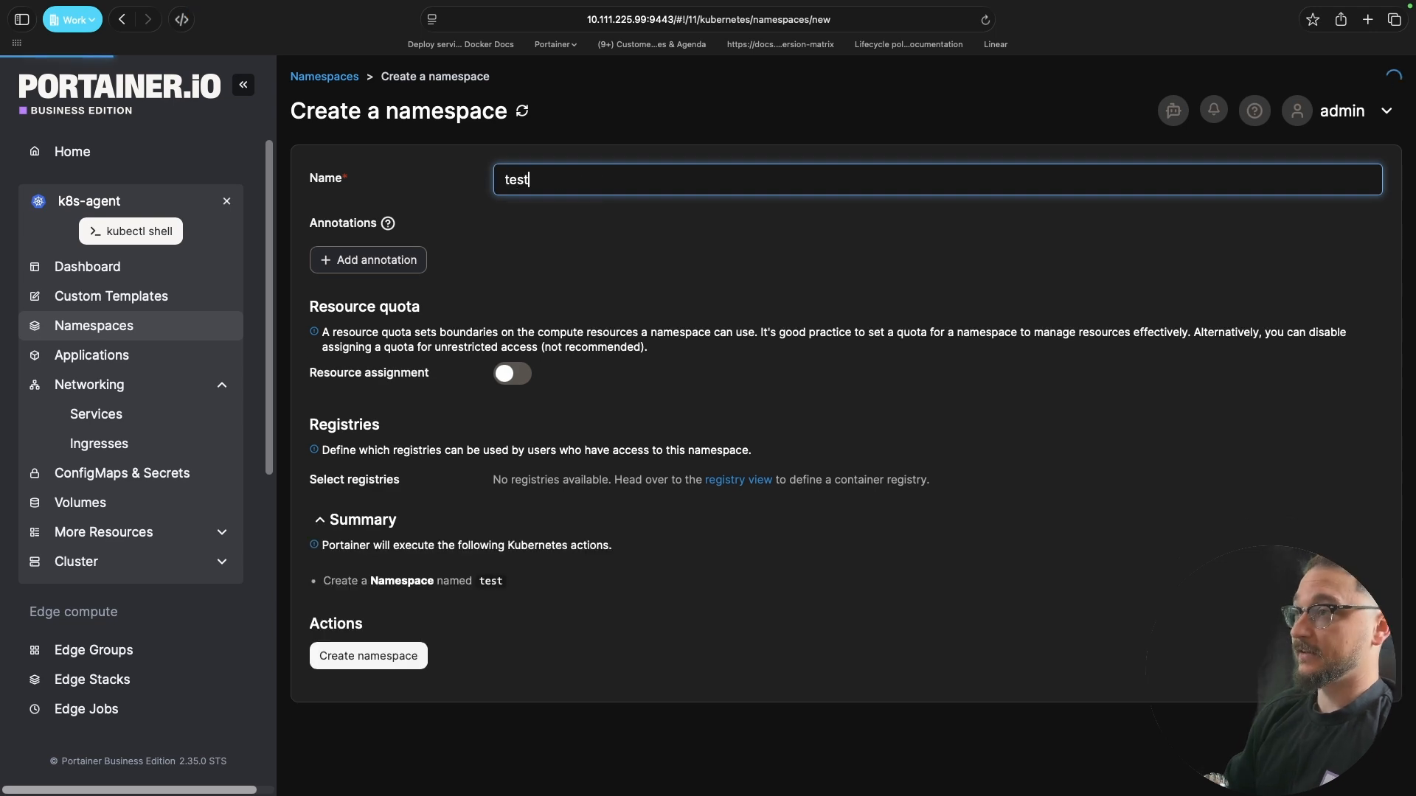
key("BackSpace")
key("BackSpace")
type("mespace")
left_click(546, 265)
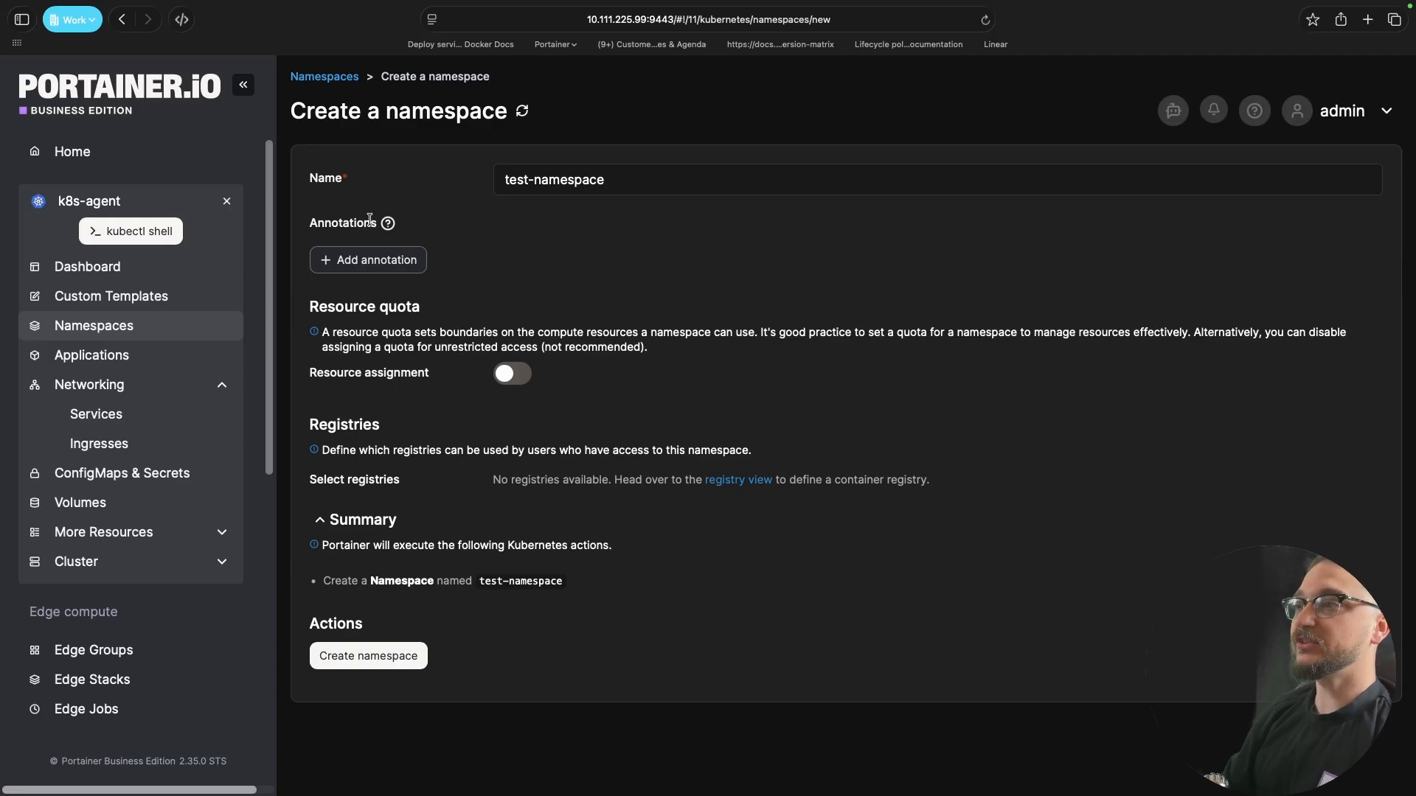
mouse_move(390, 226)
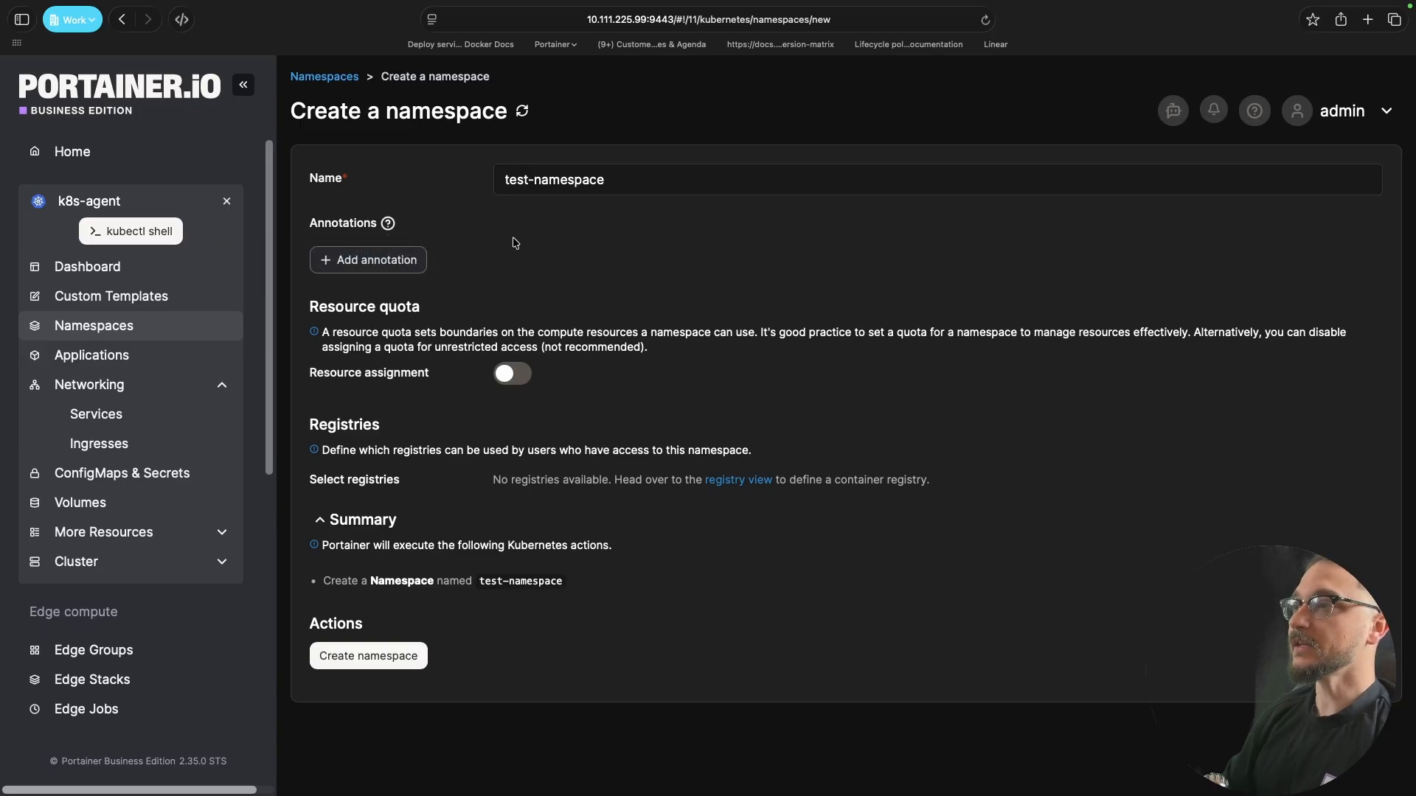
left_click(393, 268)
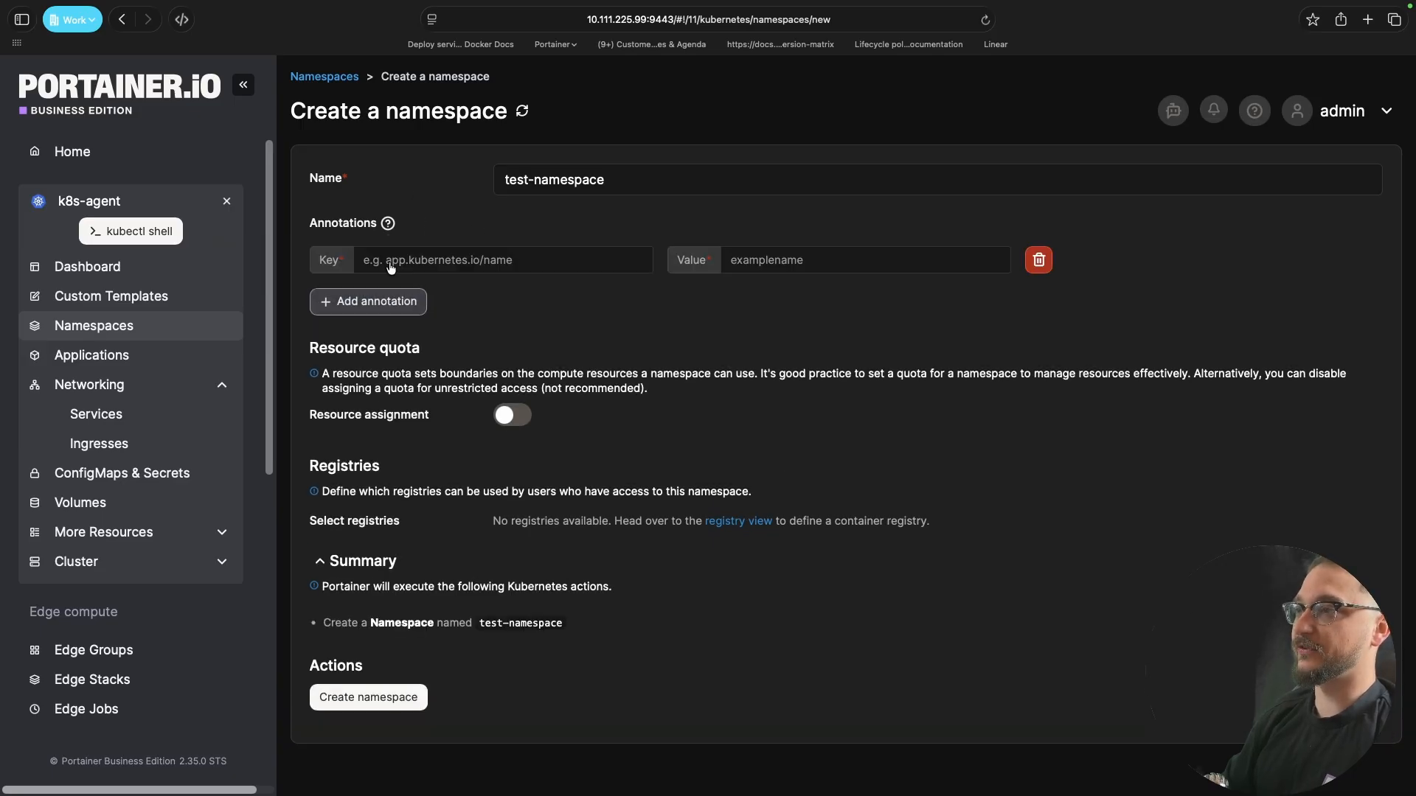
left_click(430, 260)
left_click(767, 260)
left_click(1039, 261)
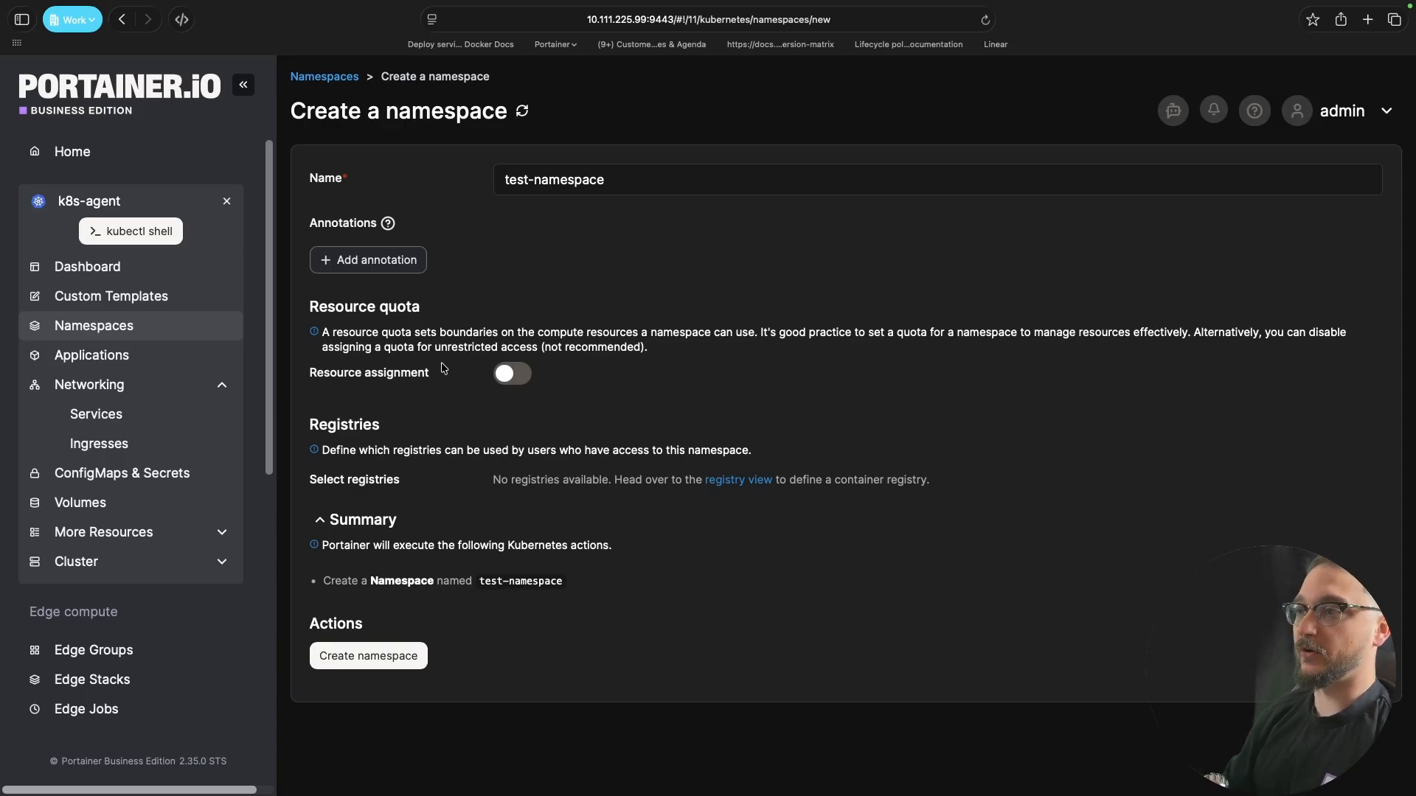
Step: Enable resource assignment for the namespace and set its memory limit to 1024 MB
left_click(509, 380)
scroll(629, 380, "down", 2)
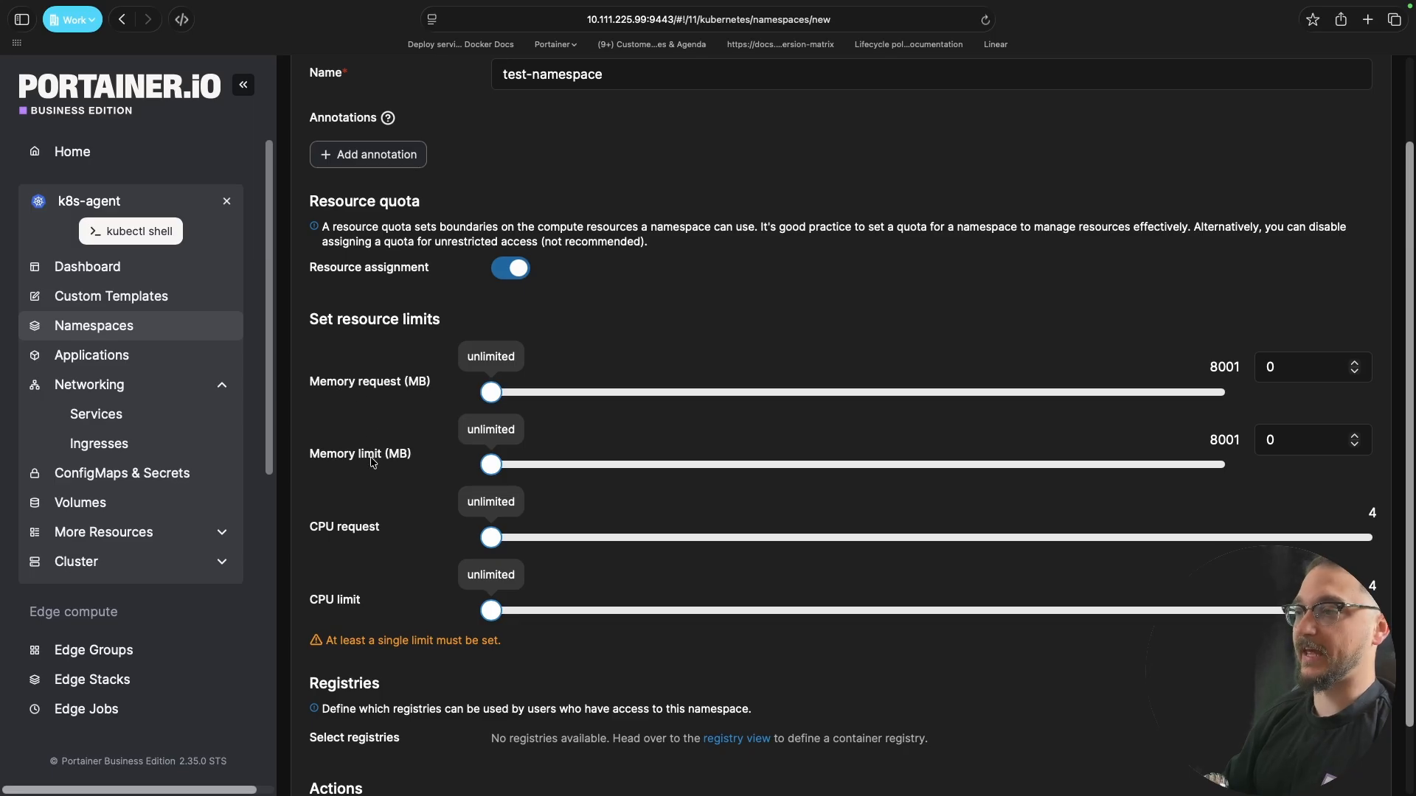
left_click_drag(494, 464, 584, 463)
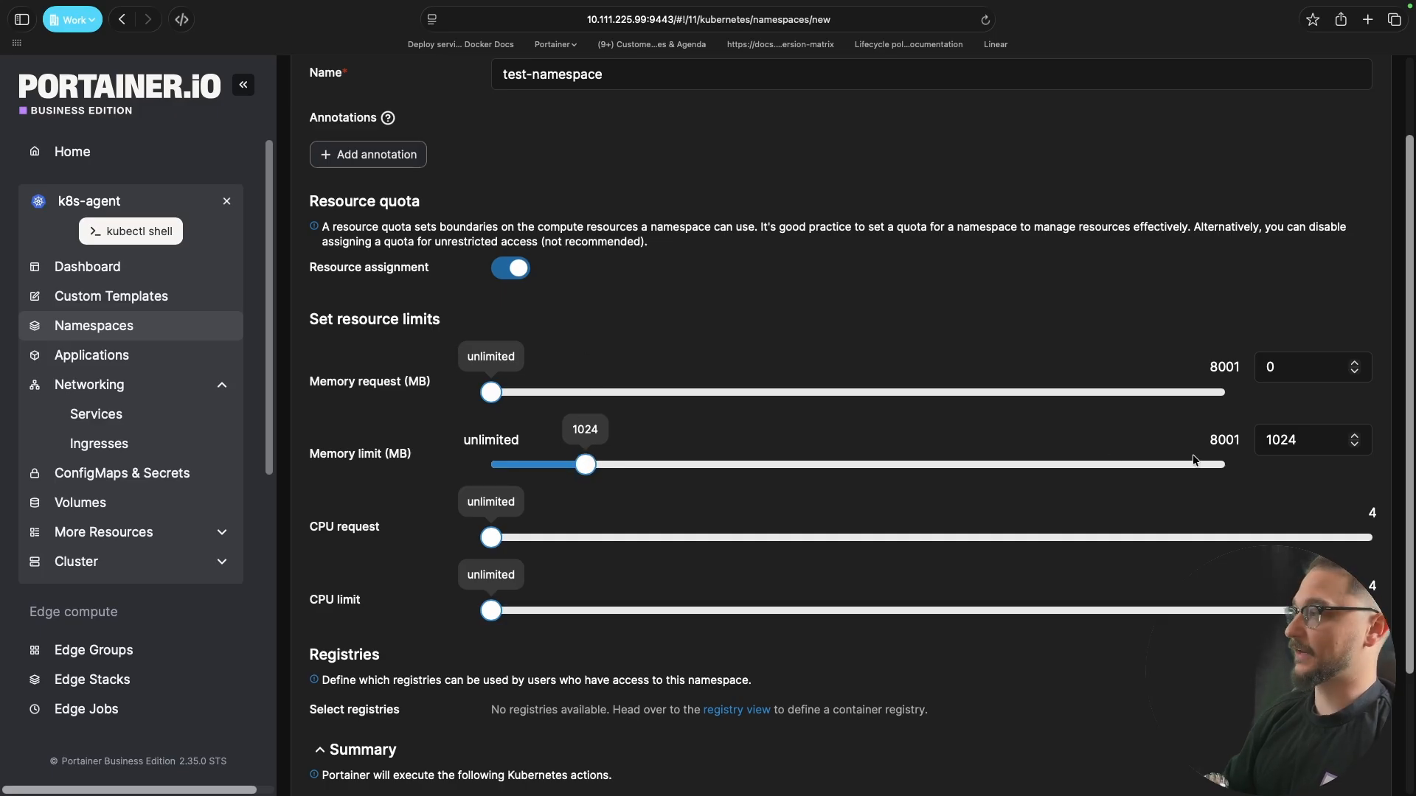
left_click_drag(1302, 441, 881, 303)
left_click(819, 307)
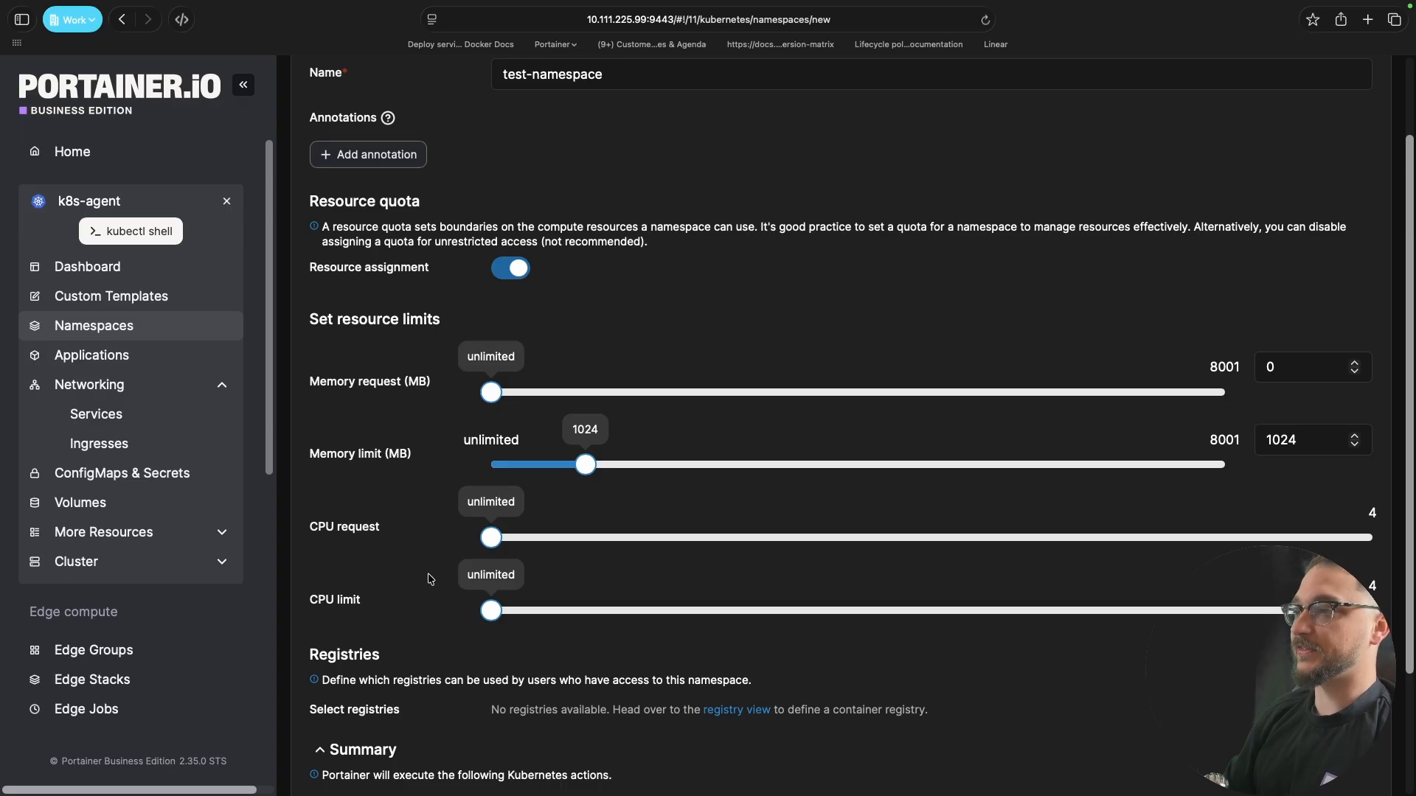
Step: Review the namespace form's registry section and the summary of Kubernetes actions that Portainer will execute
scroll(432, 580, "down", 4)
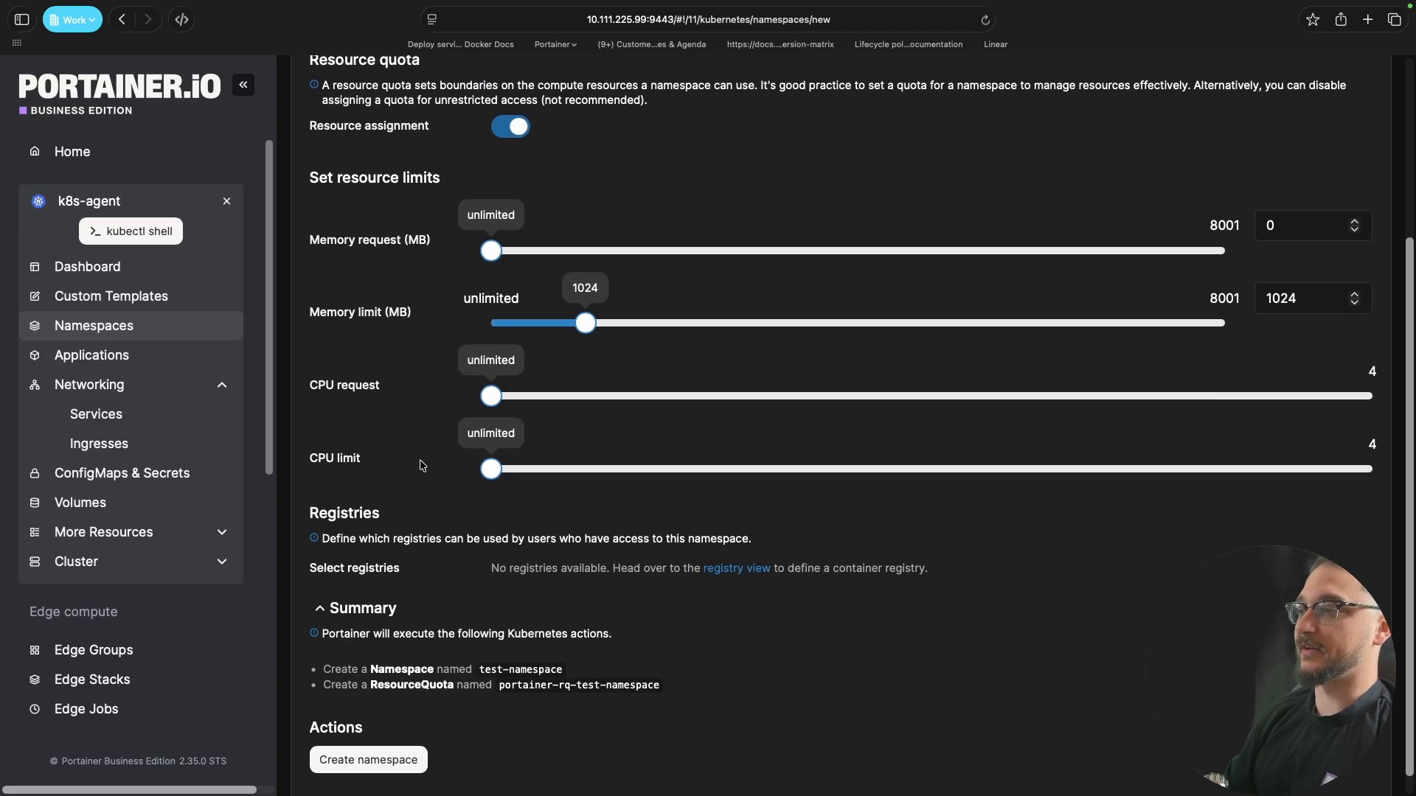
scroll(423, 465, "down", 1)
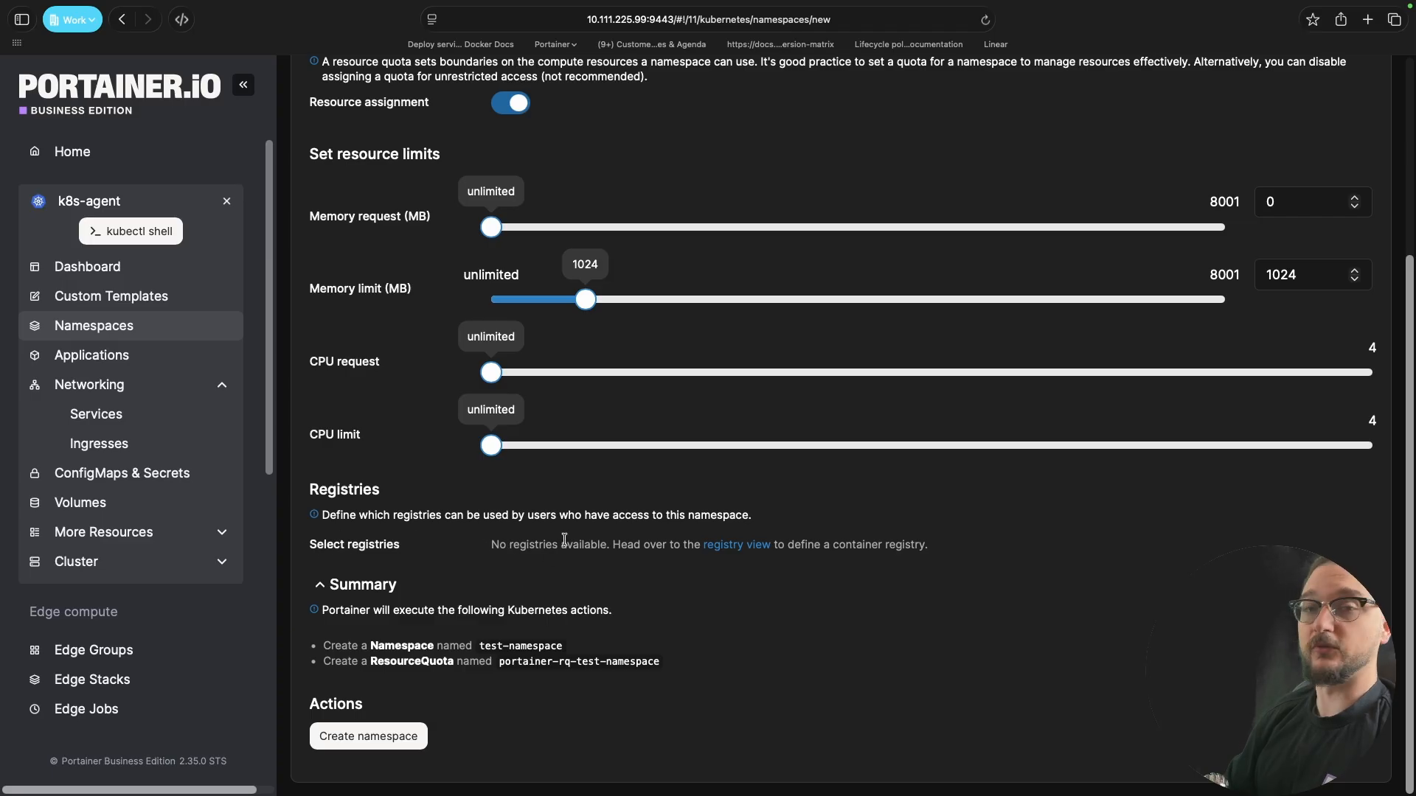
left_click_drag(489, 549, 560, 547)
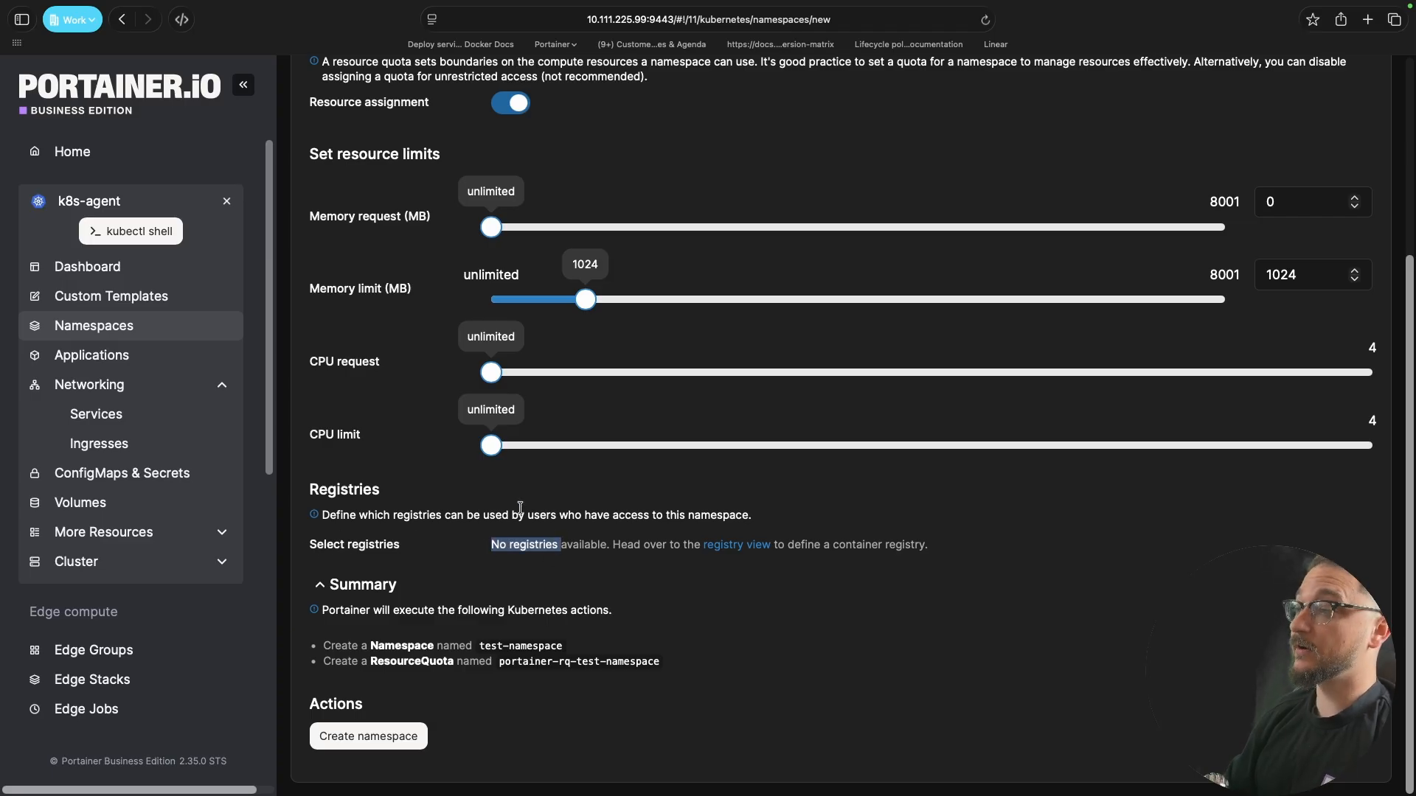
left_click(509, 507)
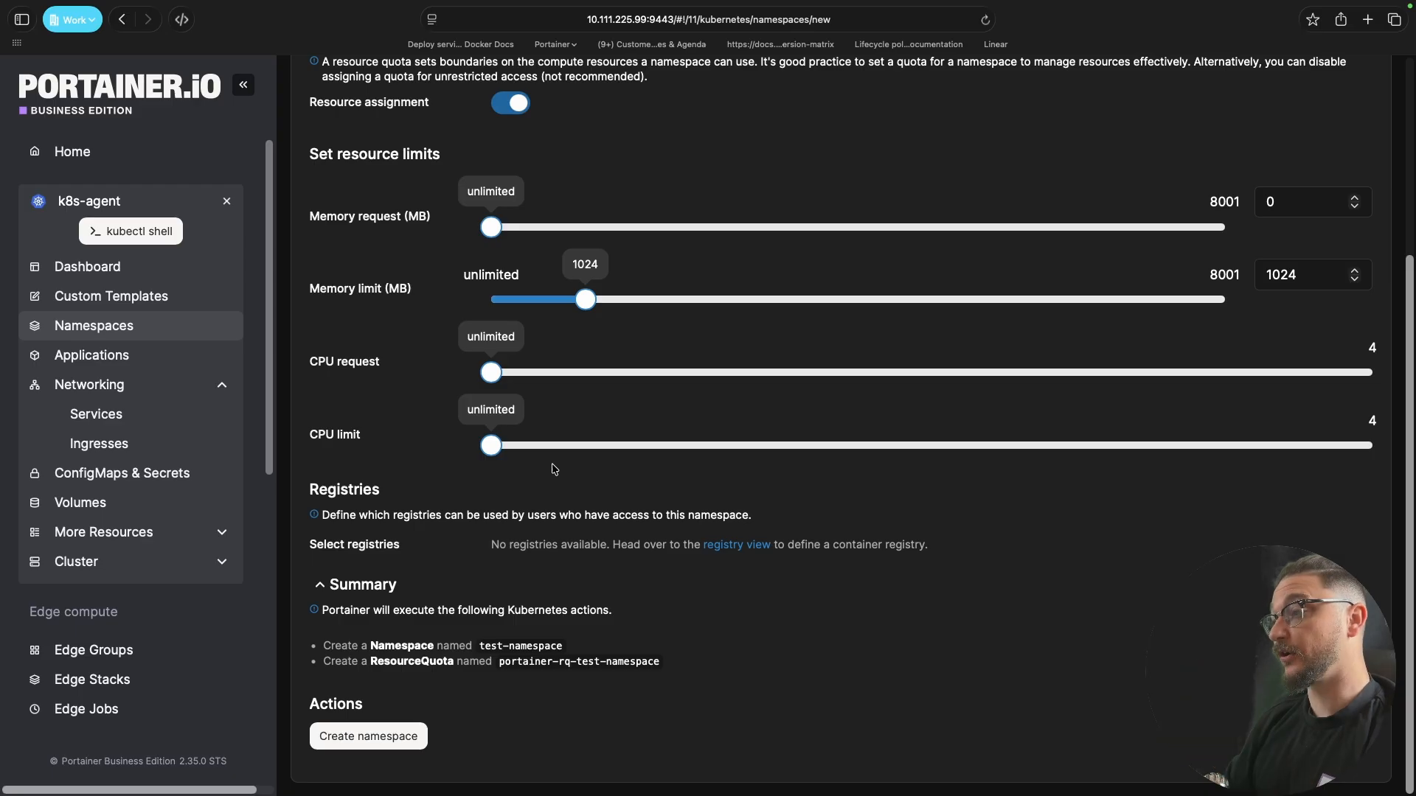
double_click(383, 643)
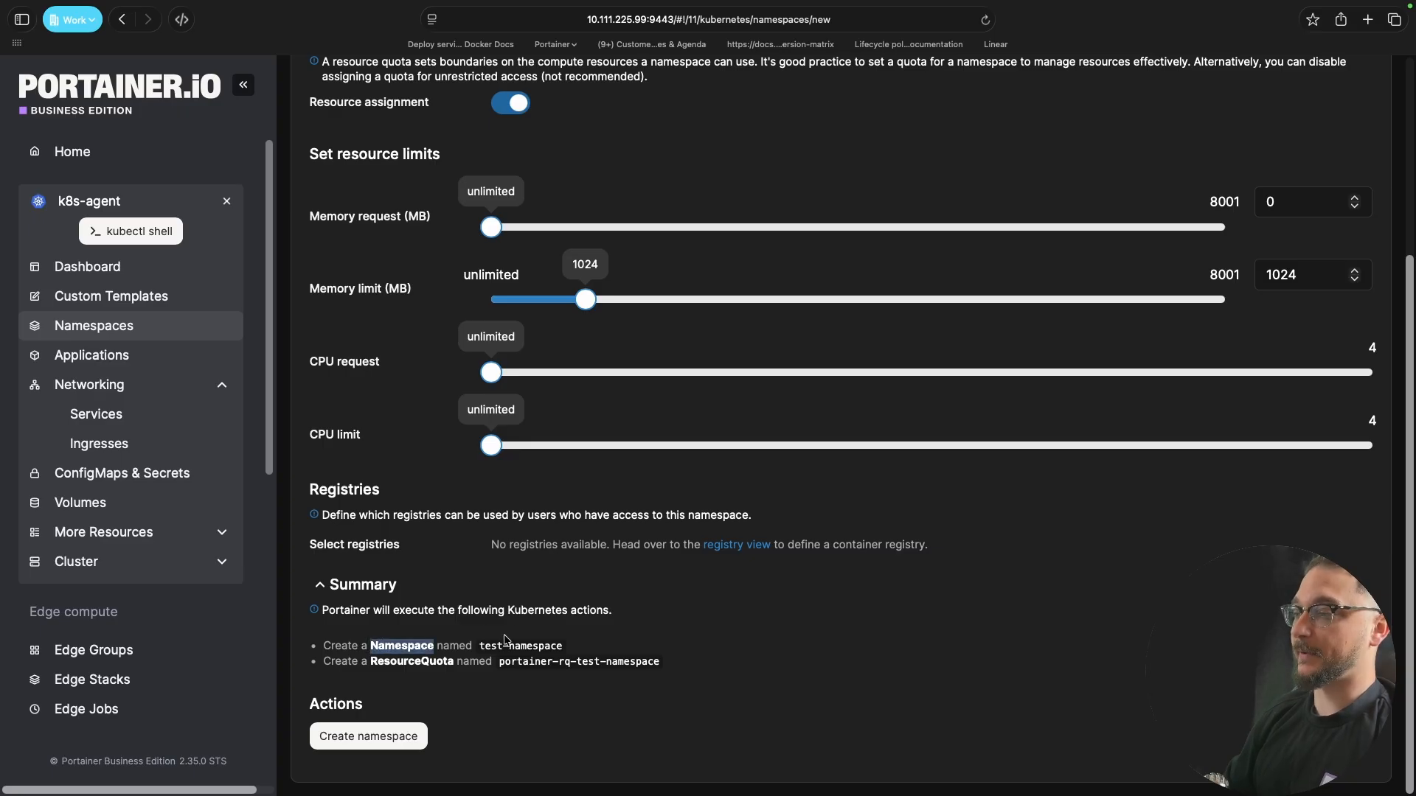
scroll(621, 615, "up", 4)
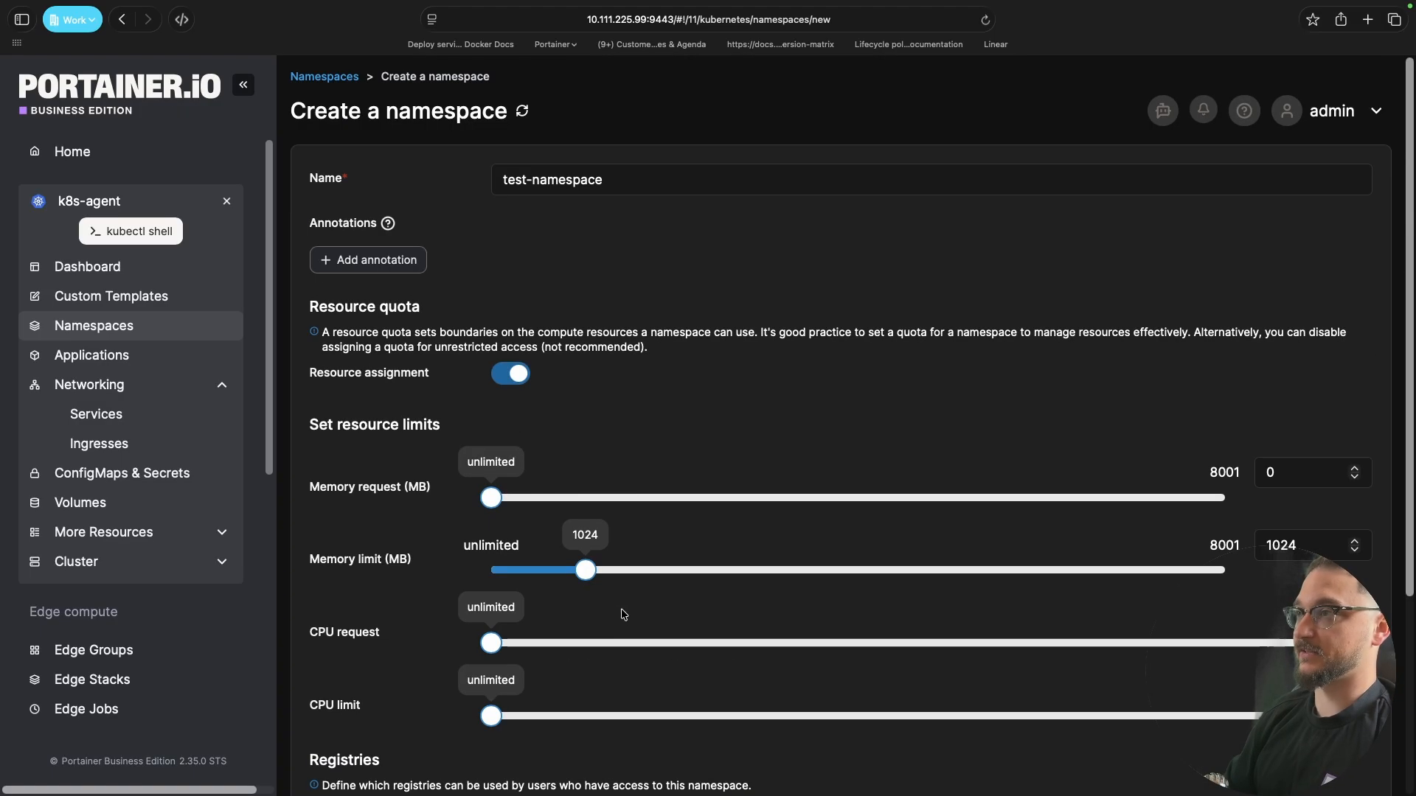
scroll(589, 531, "down", 4)
left_click(506, 667)
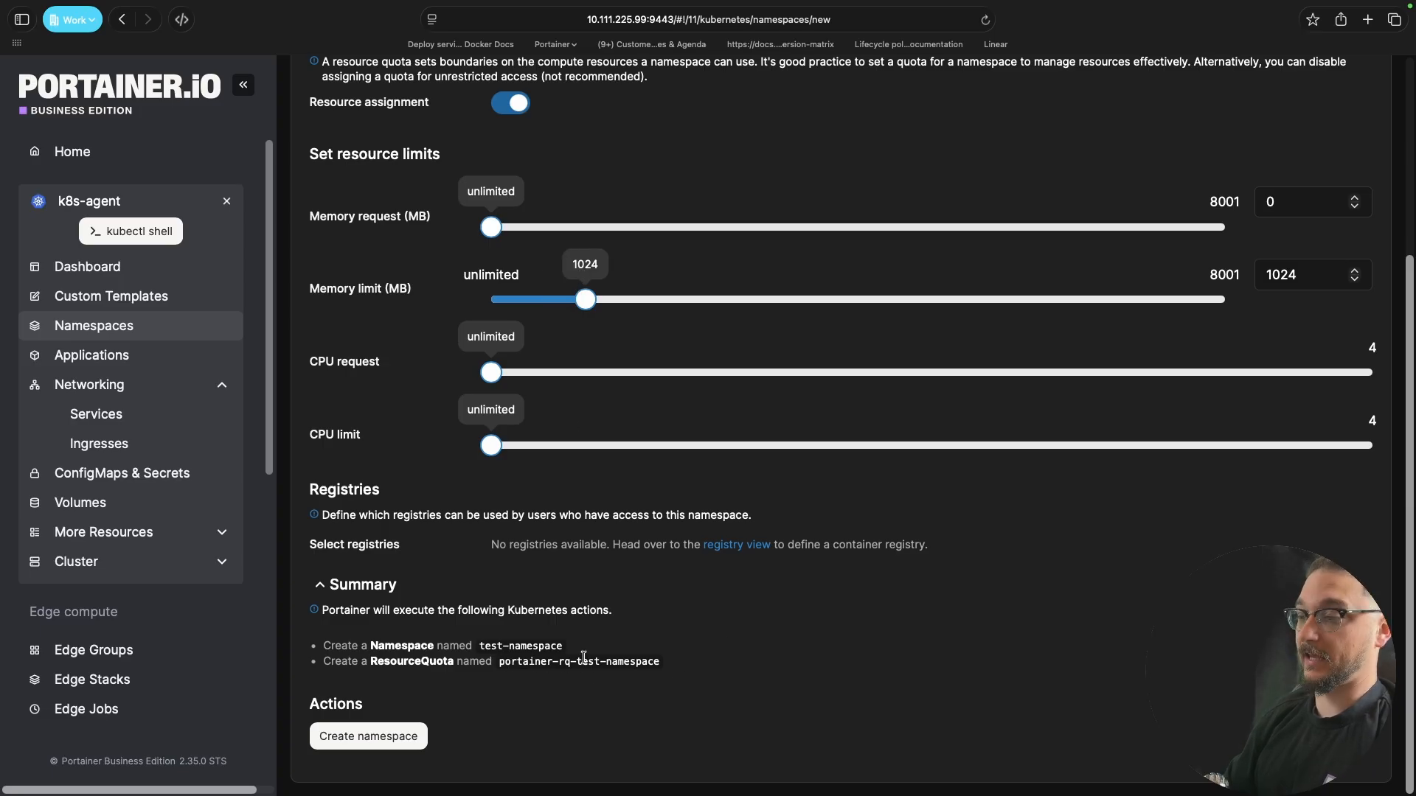
Step: Create the namespace, check the access management page of test-namespace, and return to the namespace list
left_click(385, 737)
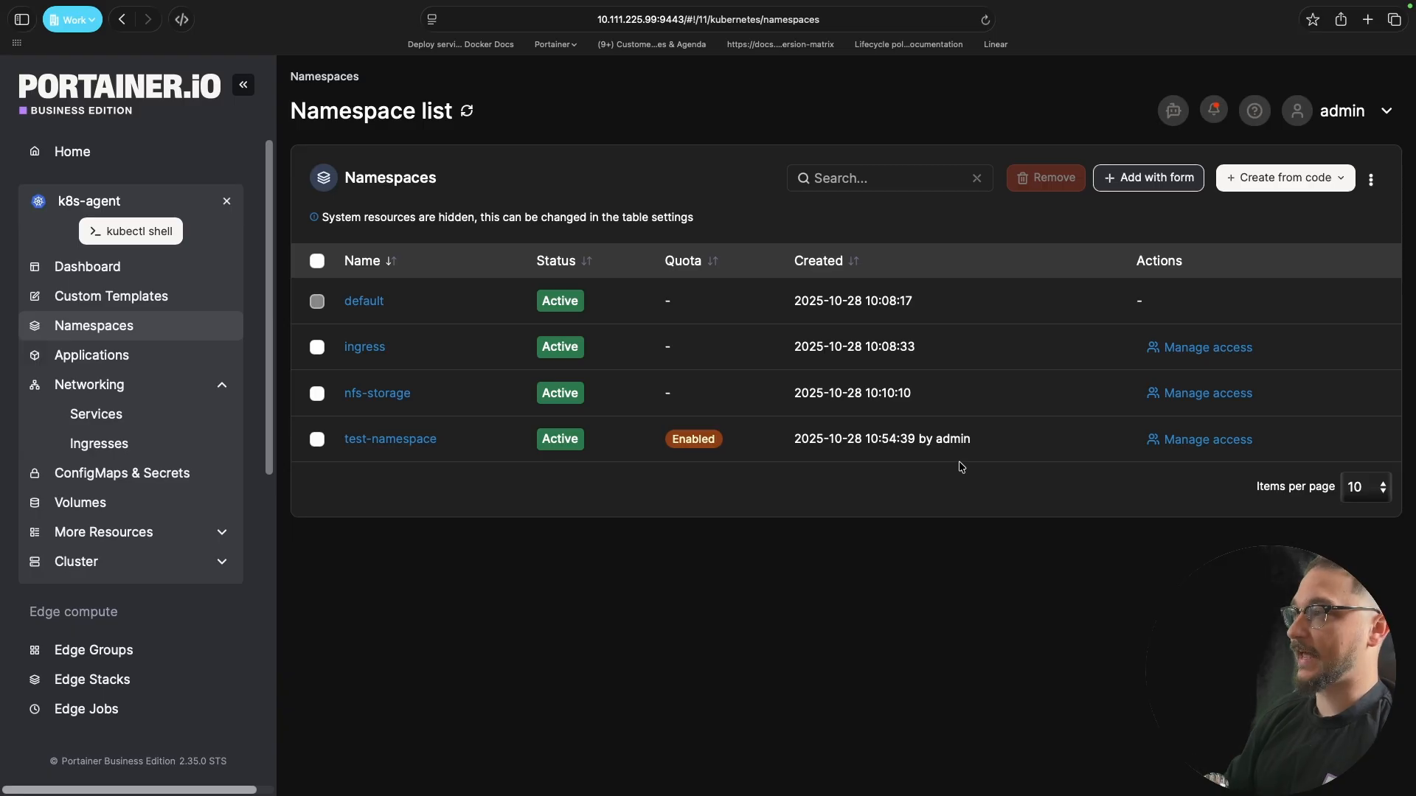
left_click(1189, 441)
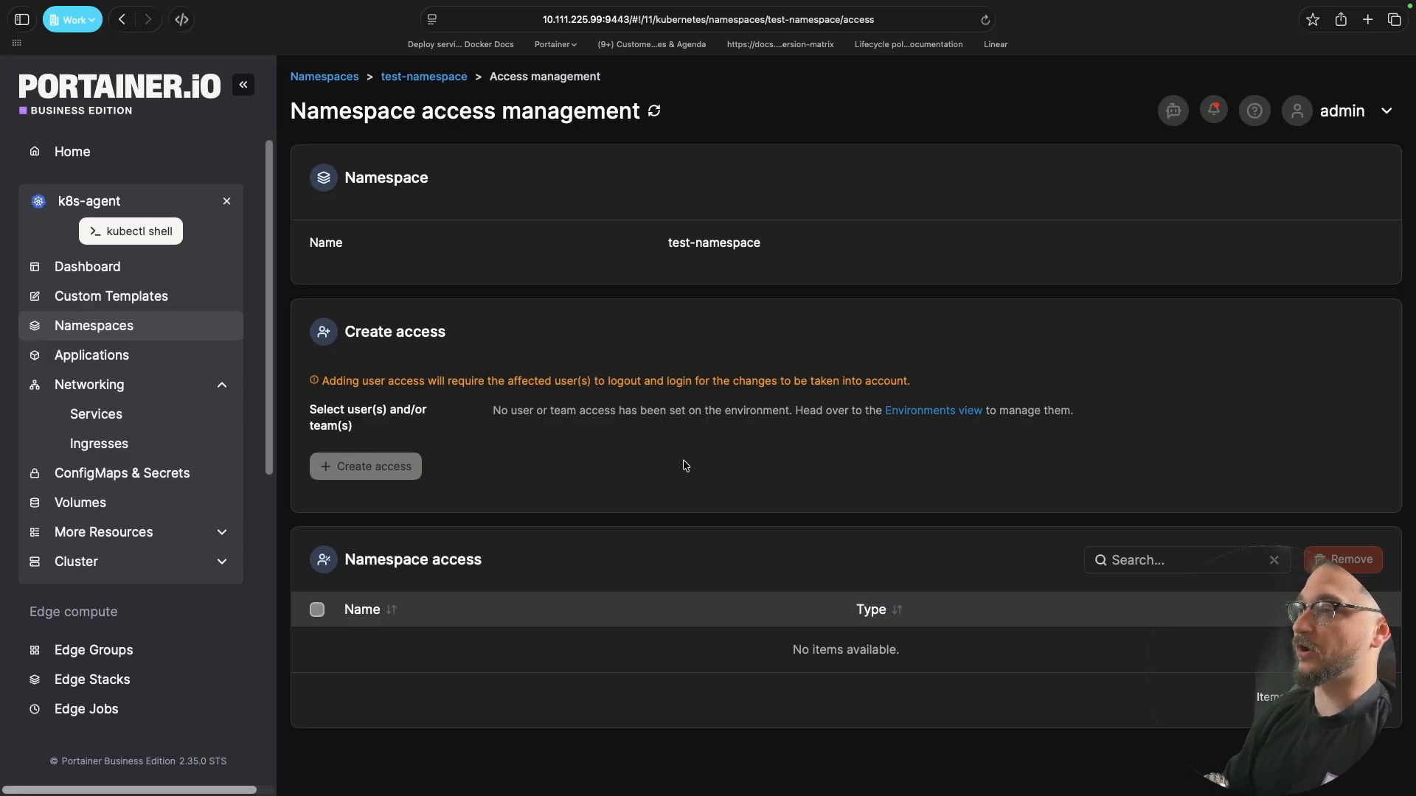
key("super+bracketleft")
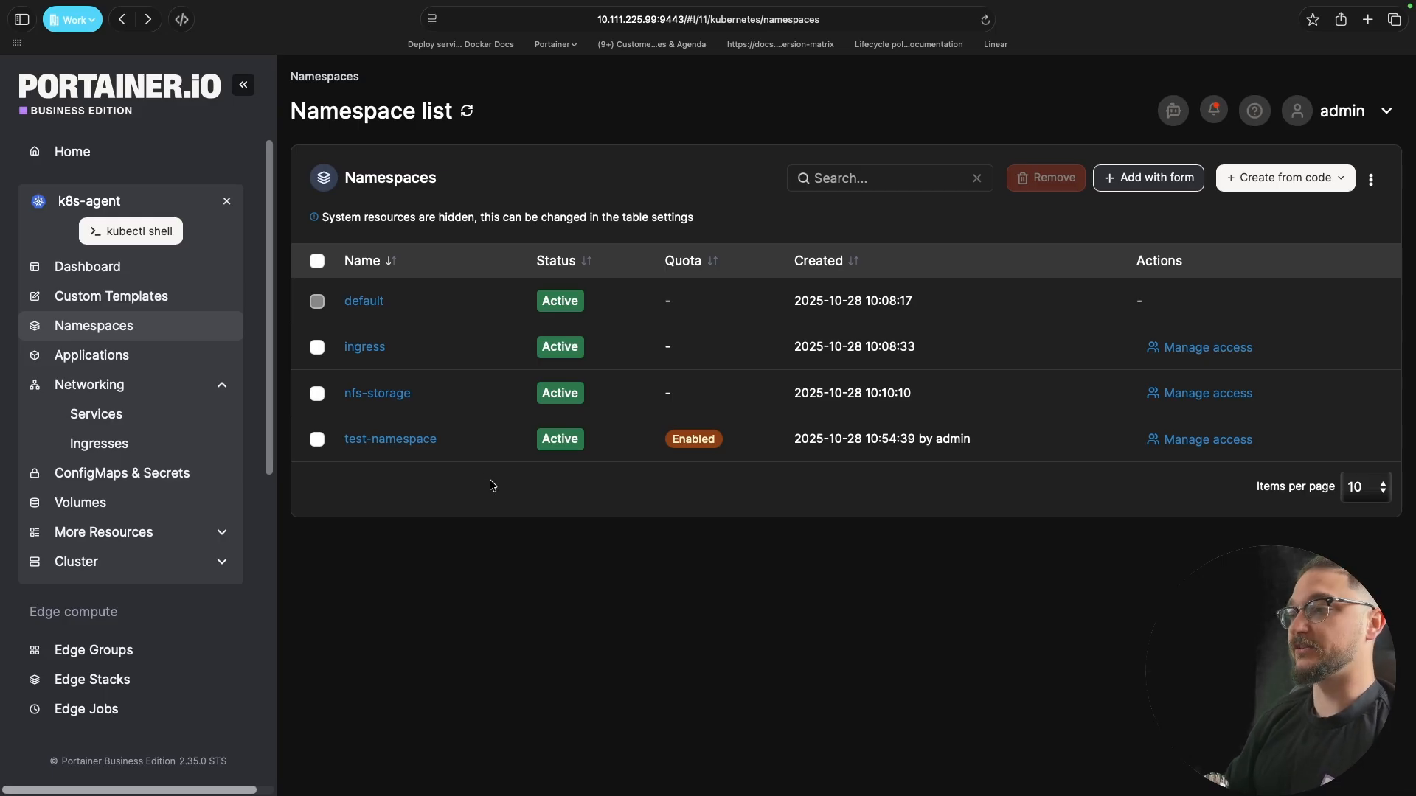
Step: Open the application list and view it for all namespaces and for test-namespace, checking the create-from-code options
left_click(131, 366)
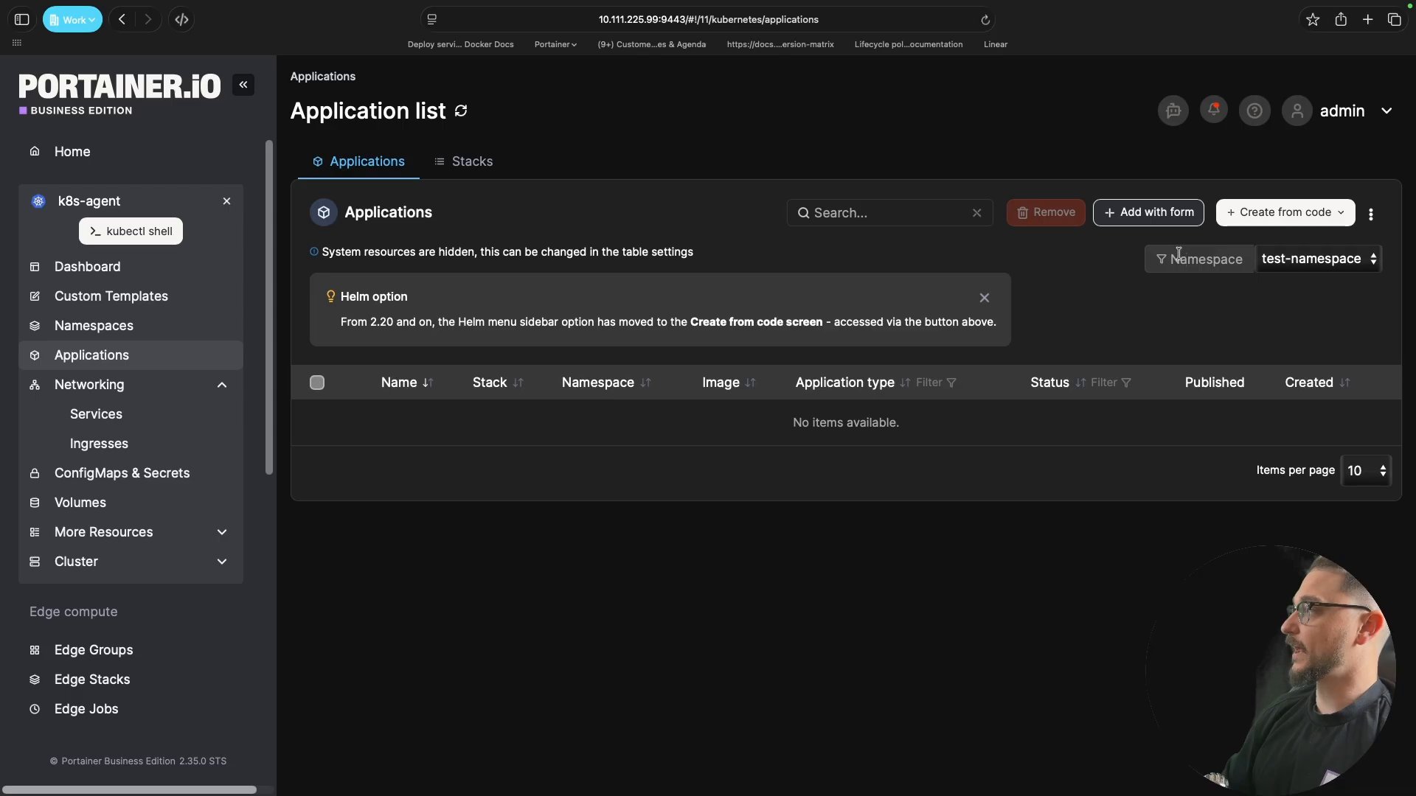
left_click(1307, 264)
left_click(1296, 177)
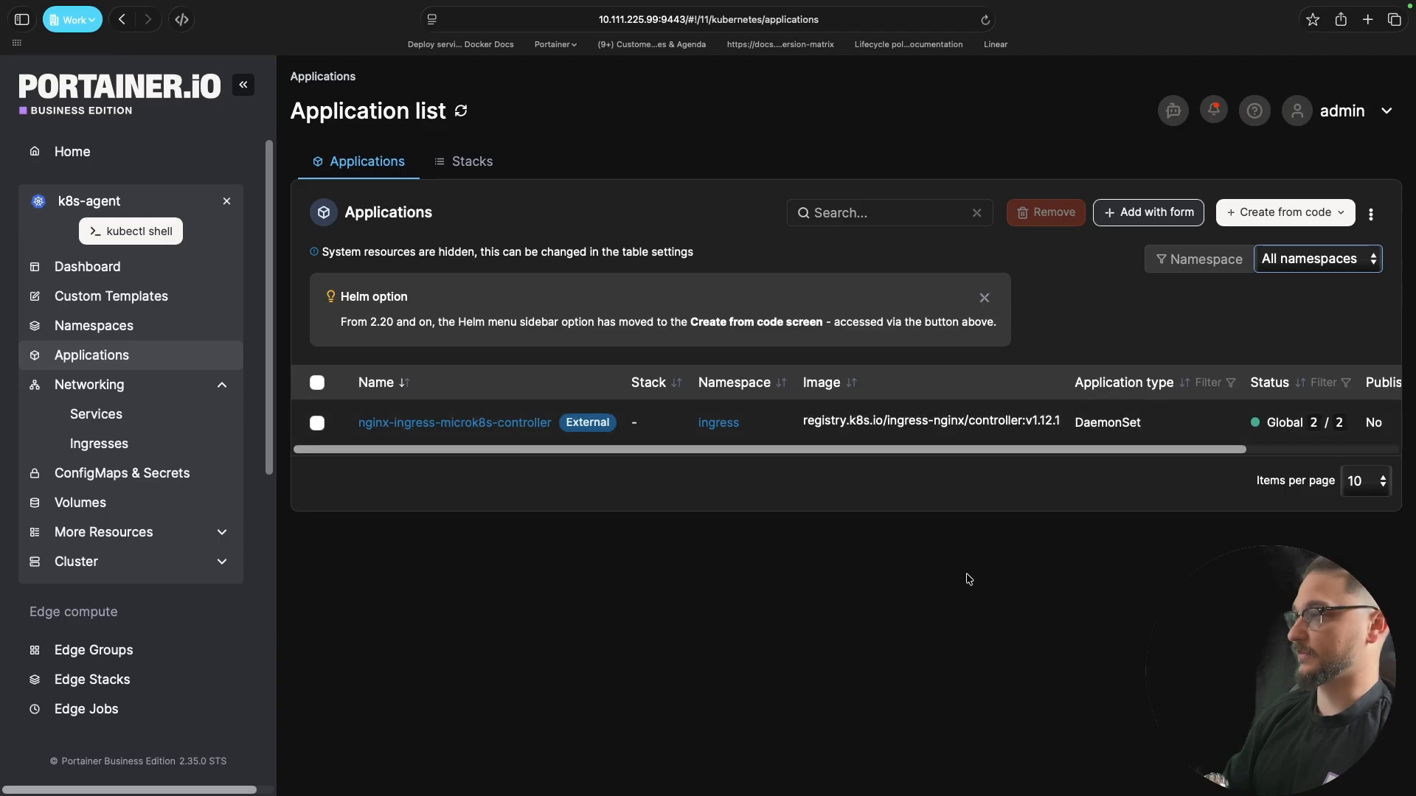
left_click(1336, 263)
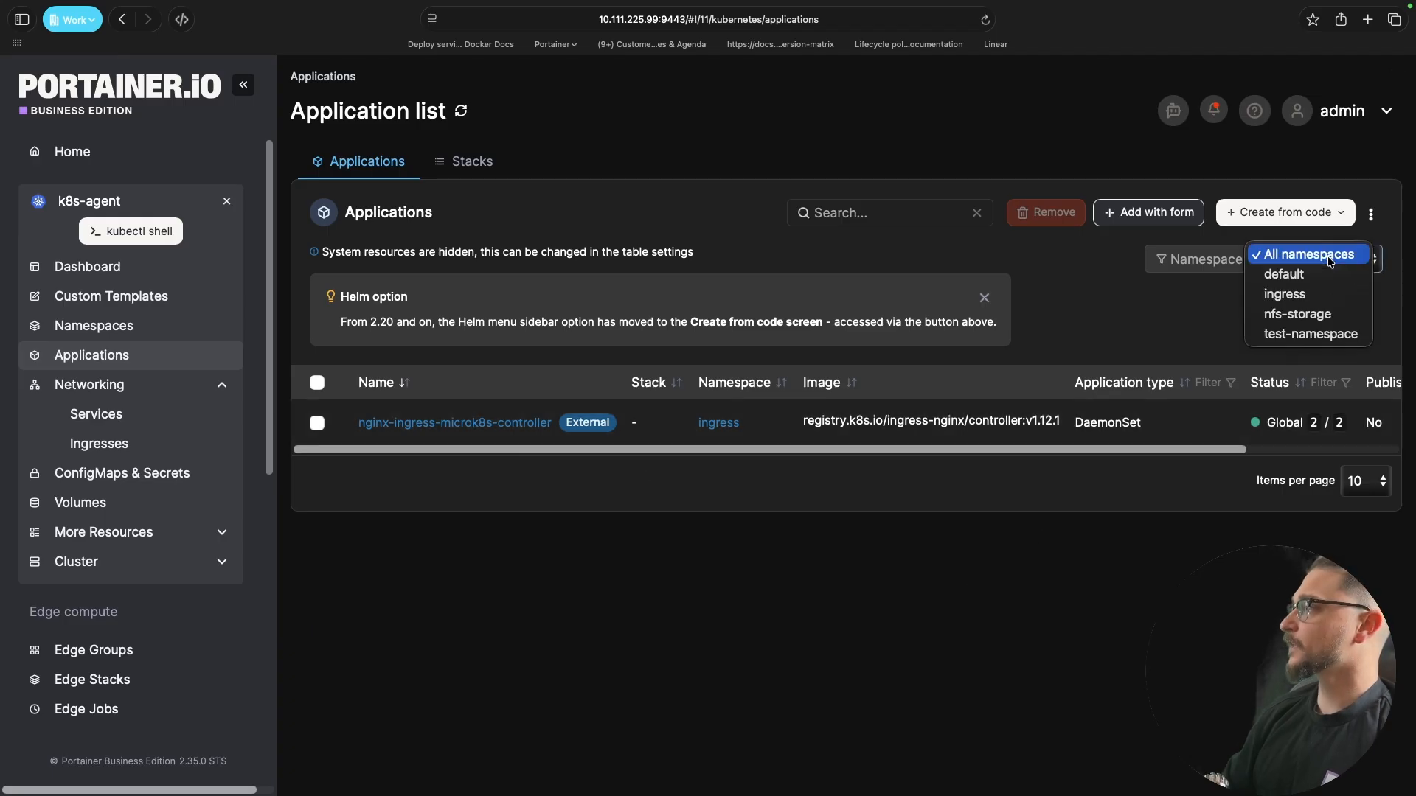
left_click(1324, 341)
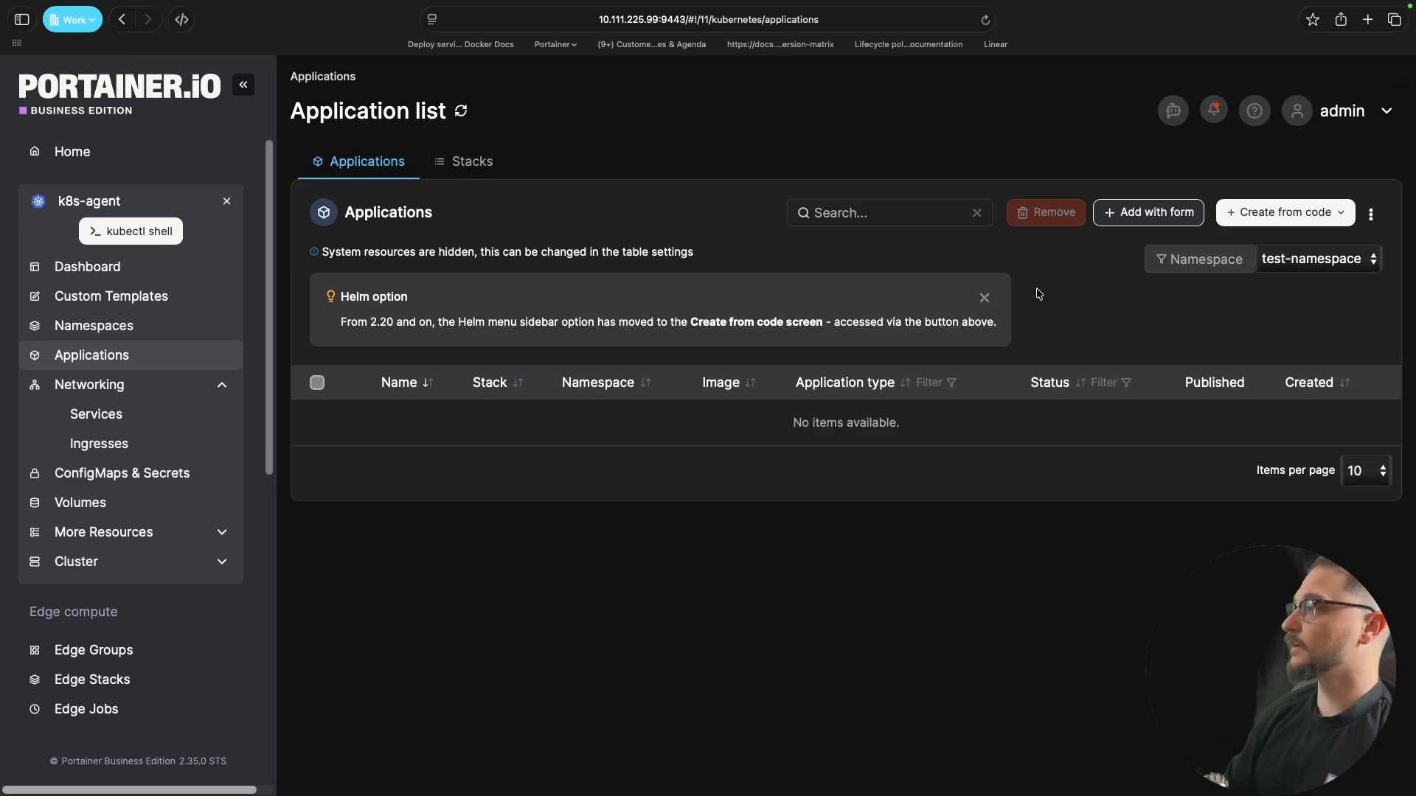
left_click(1293, 210)
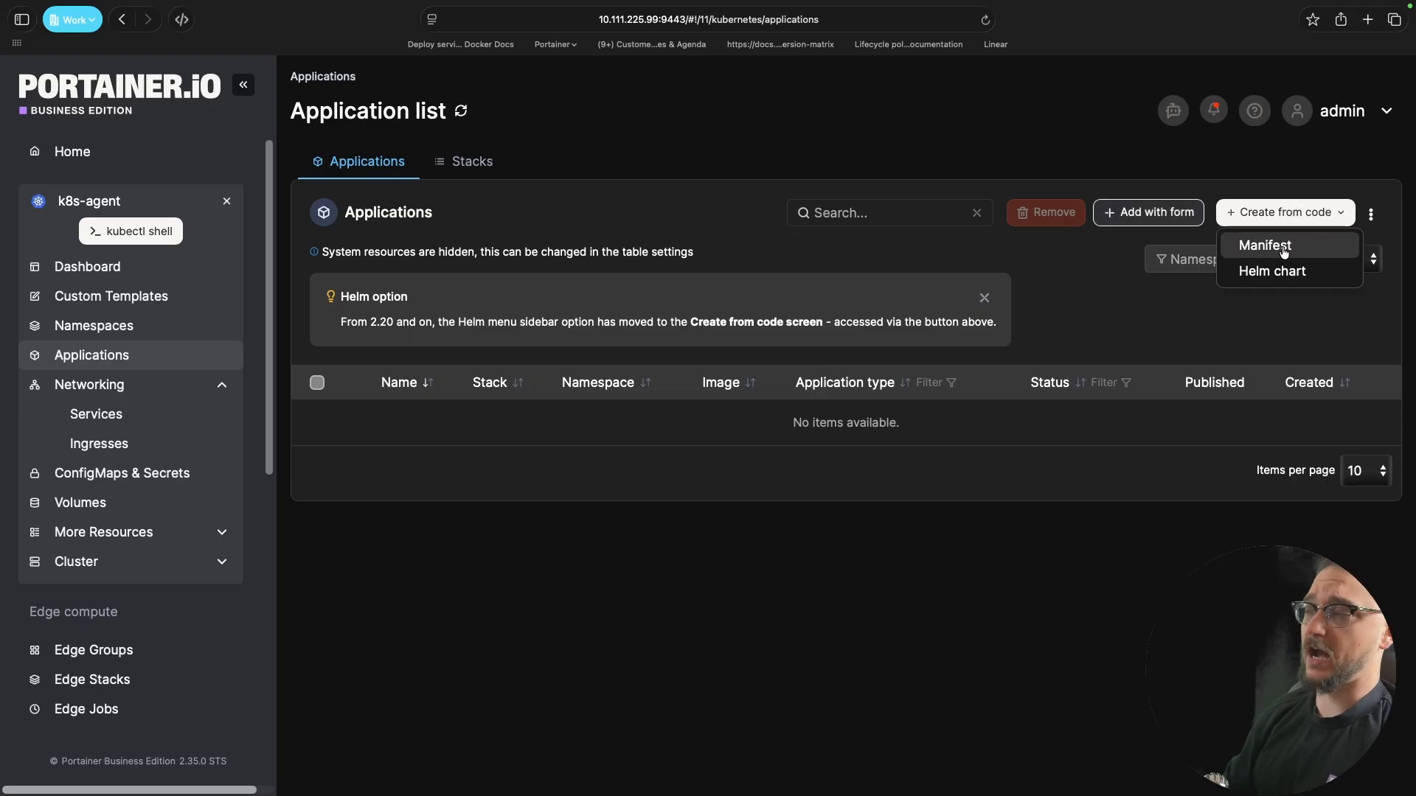
left_click(1096, 294)
Step: Start a new application with the form in test-namespace and name it nginx
left_click(1138, 217)
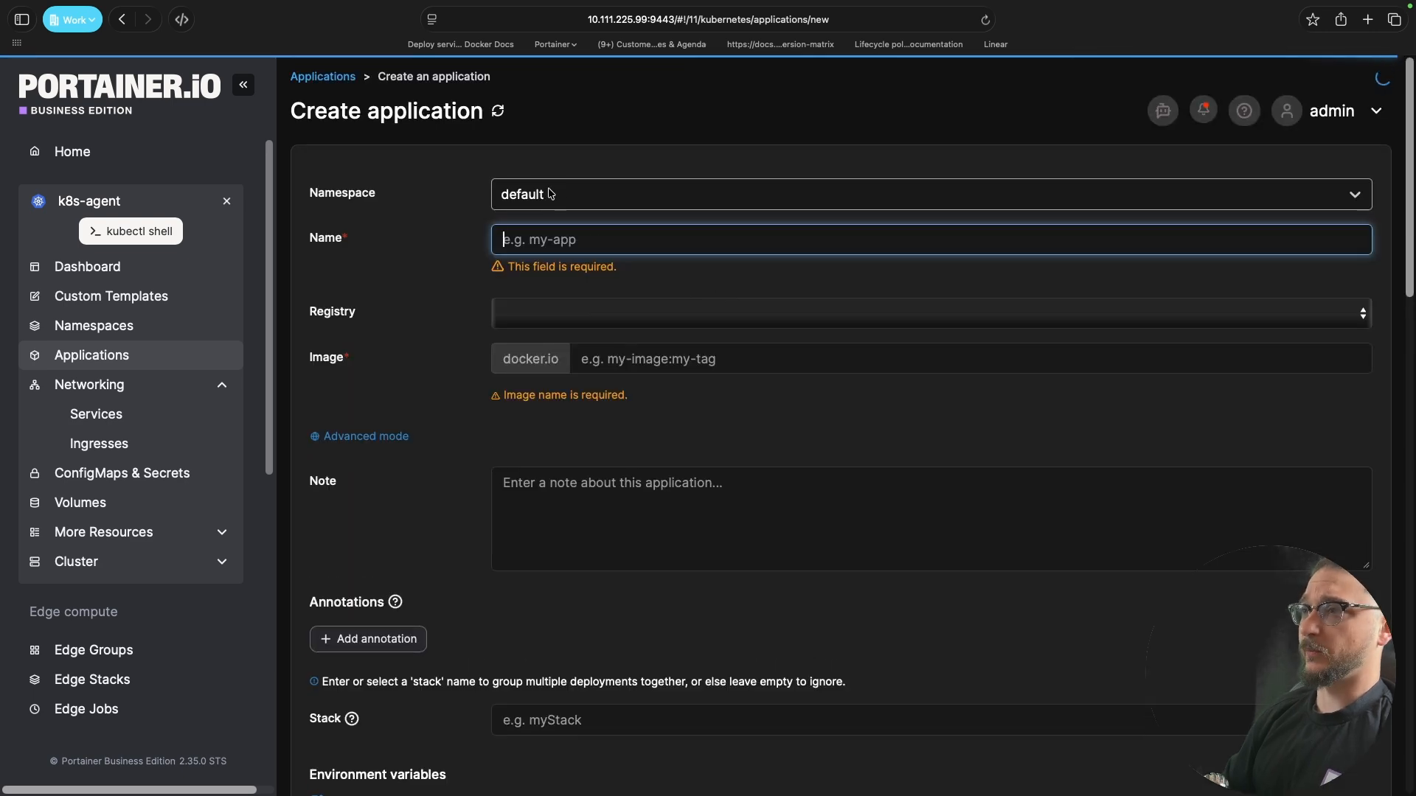
left_click(550, 194)
left_click(561, 196)
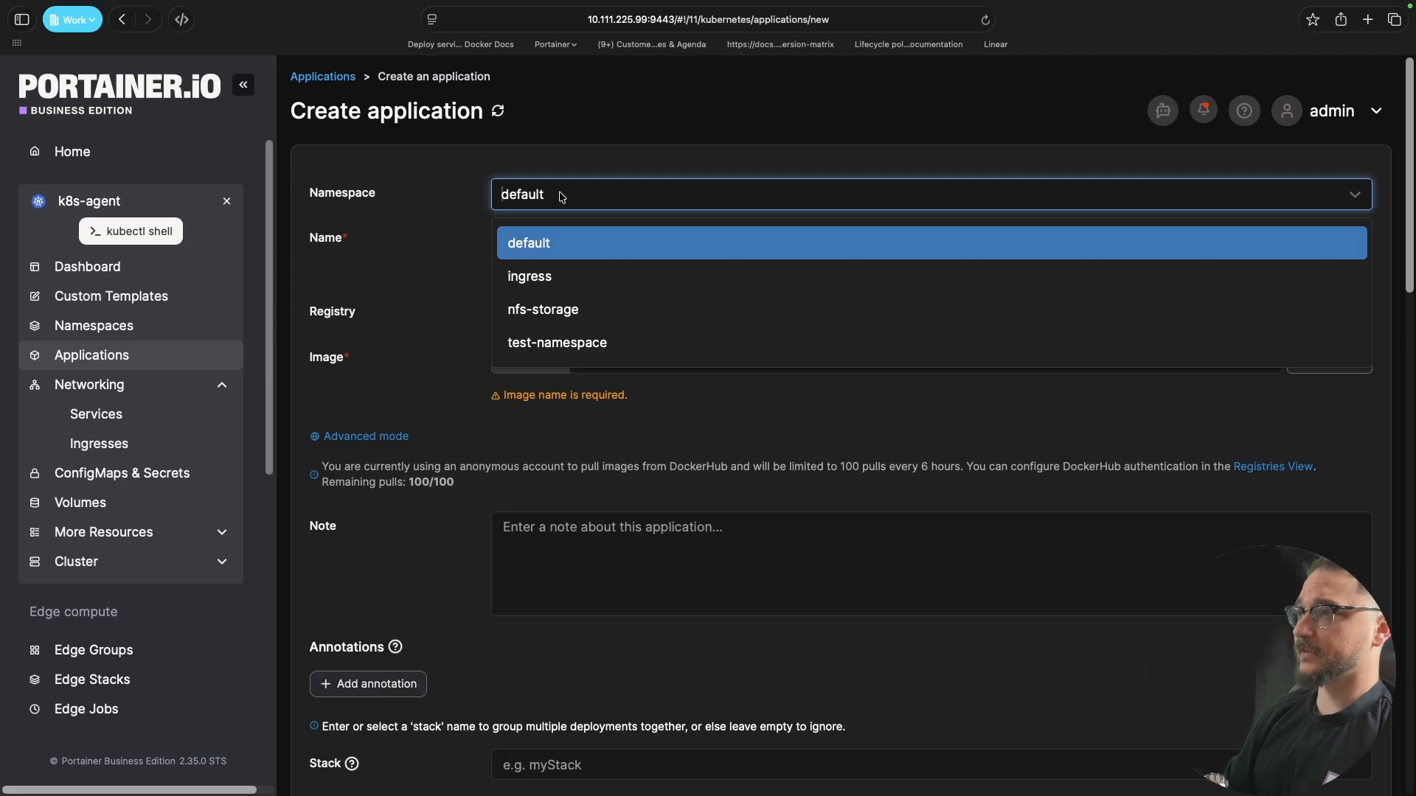
left_click(633, 342)
left_click(564, 244)
type("nginx")
Step: Set the application's Docker Hub image to nginx:latest
left_click(657, 331)
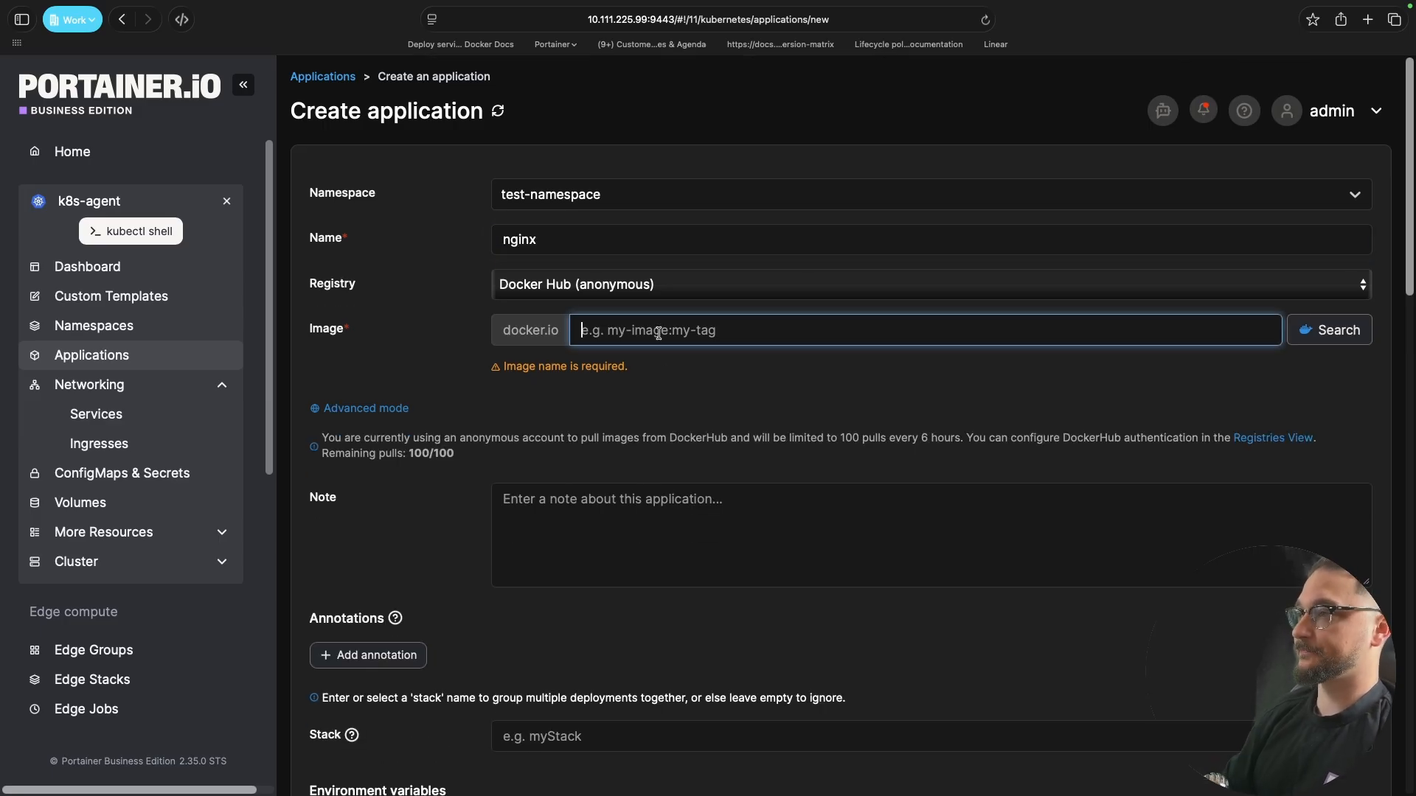
type("nginx:late")
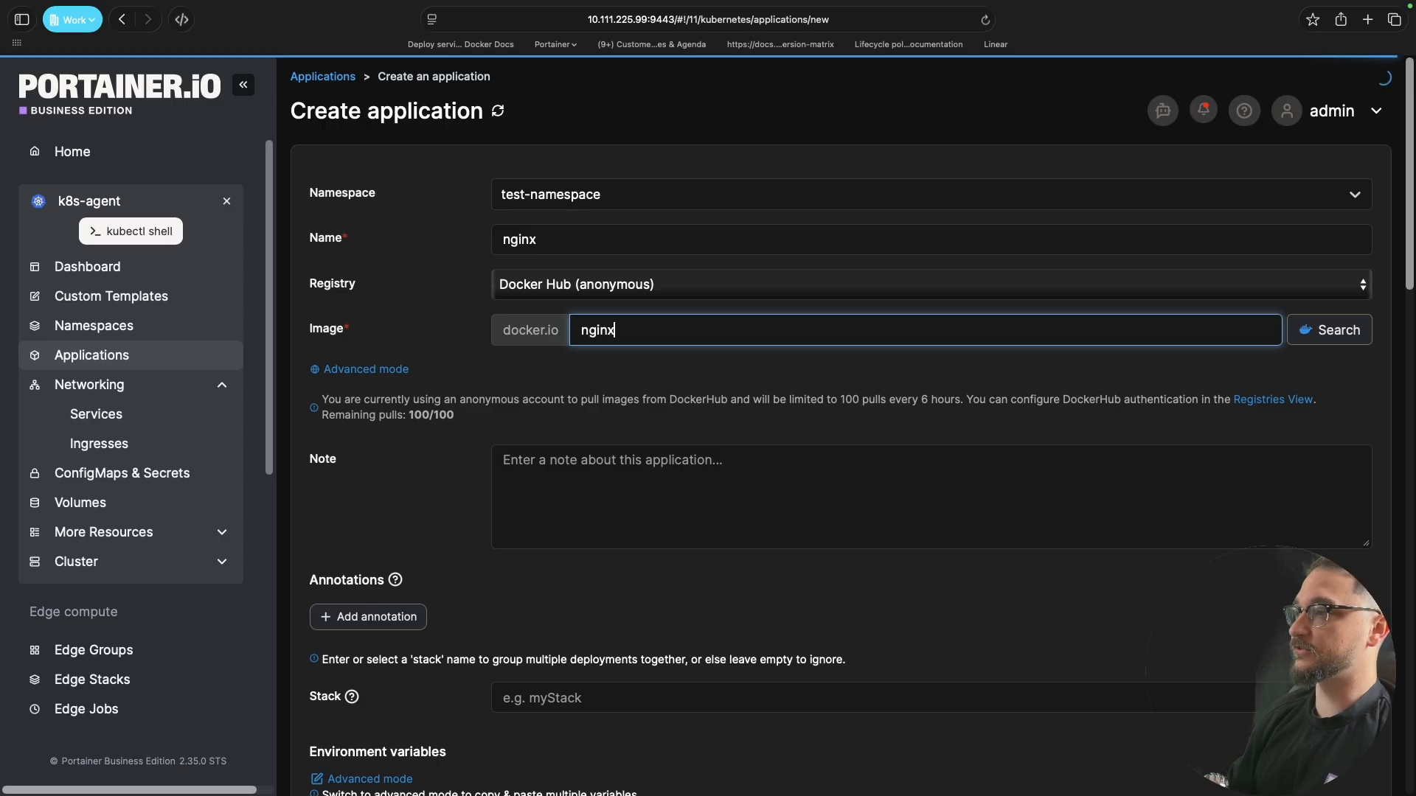
key("BackSpace")
key("BackSpace")
key("BackSpace")
key("BackSpace")
type("latest")
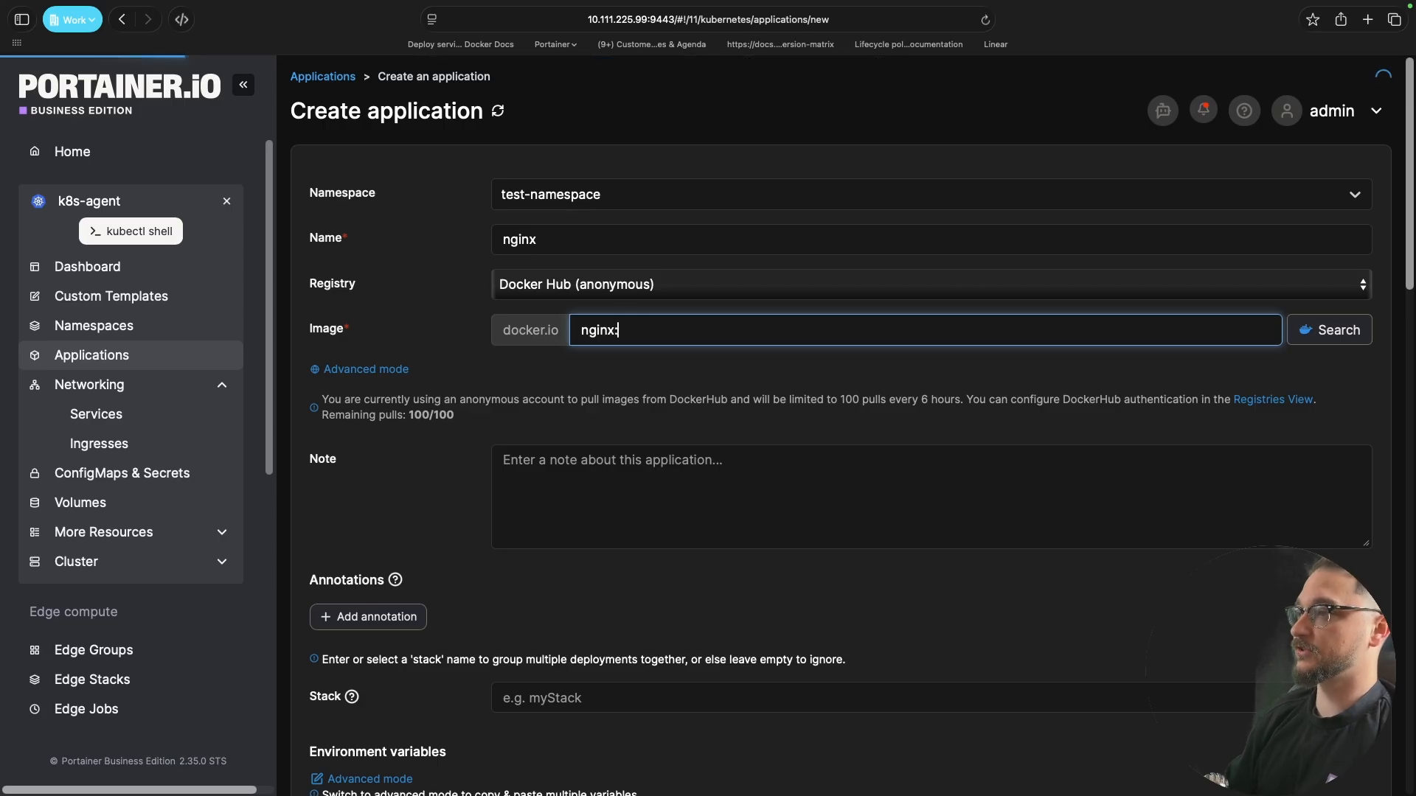
Step: Look through the note, annotations and stack options of the application form, down to the environment variables
left_click(424, 402)
scroll(429, 402, "down", 3)
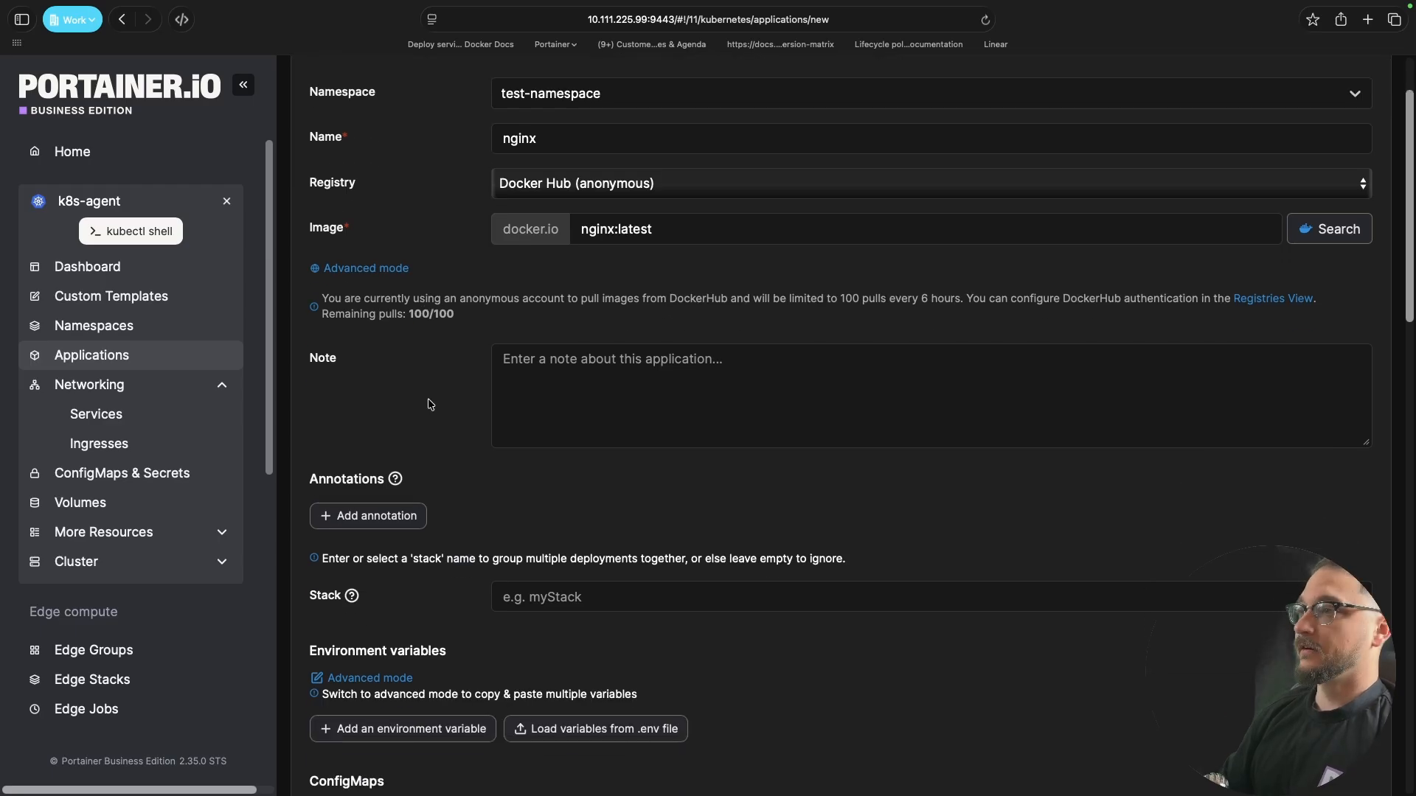
left_click(391, 269)
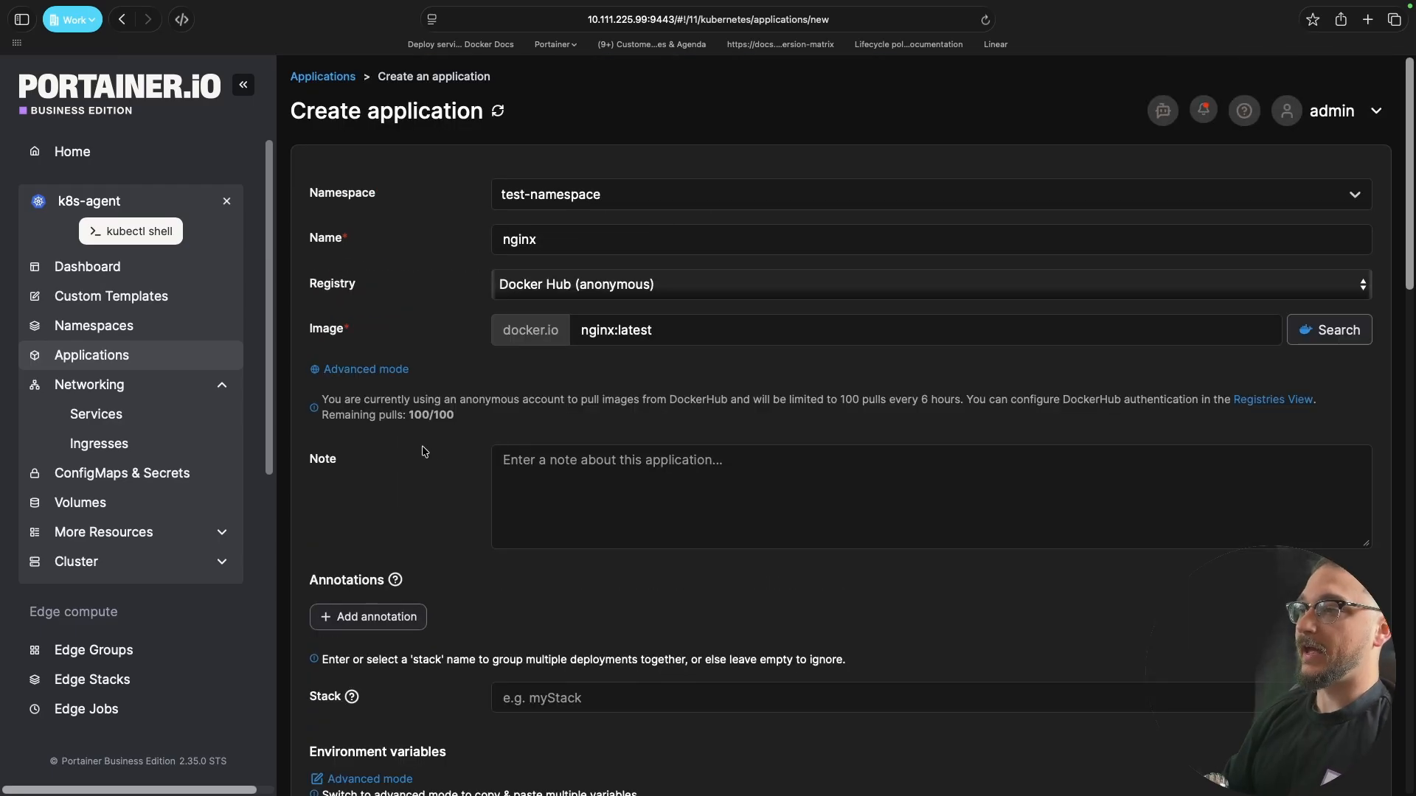
left_click(577, 478)
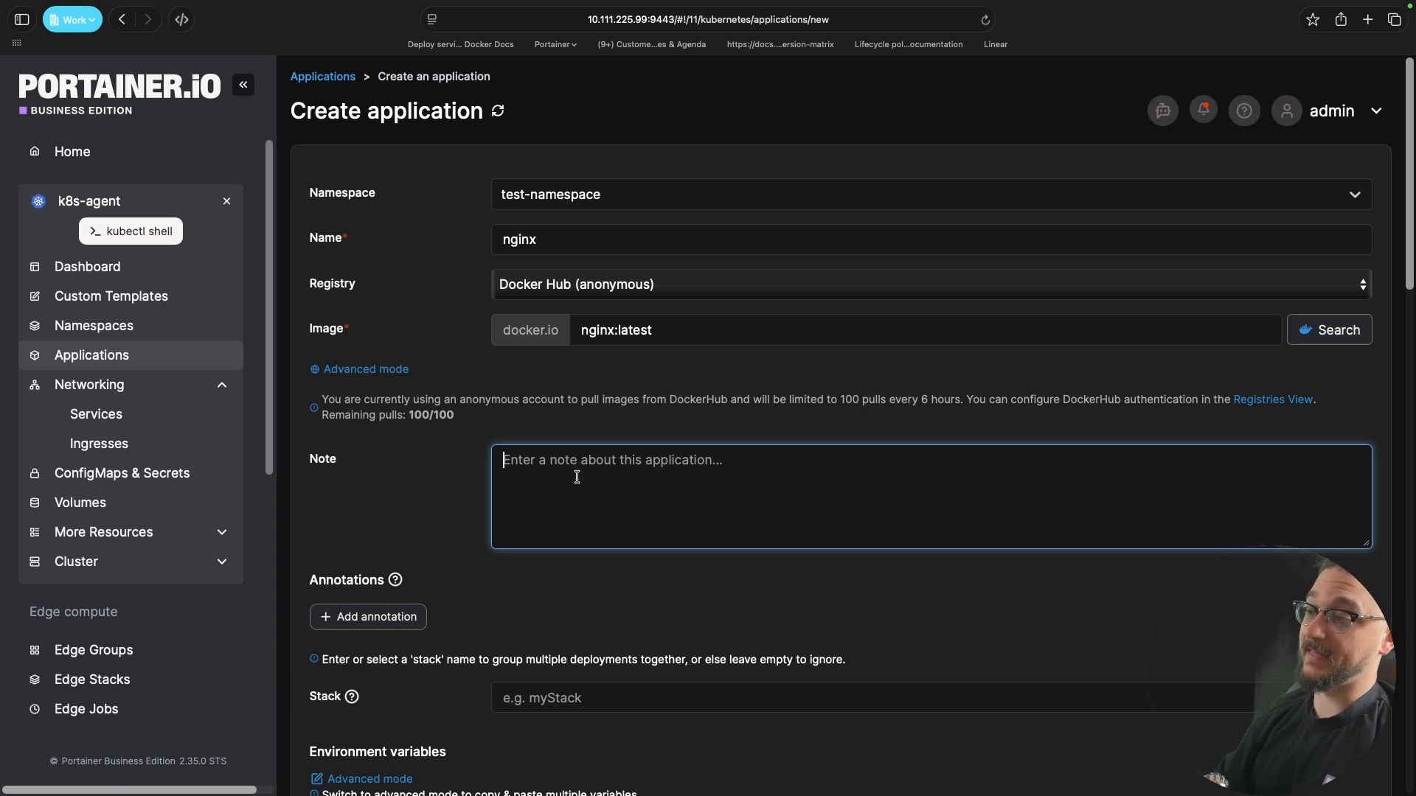
scroll(577, 478, "down", 5)
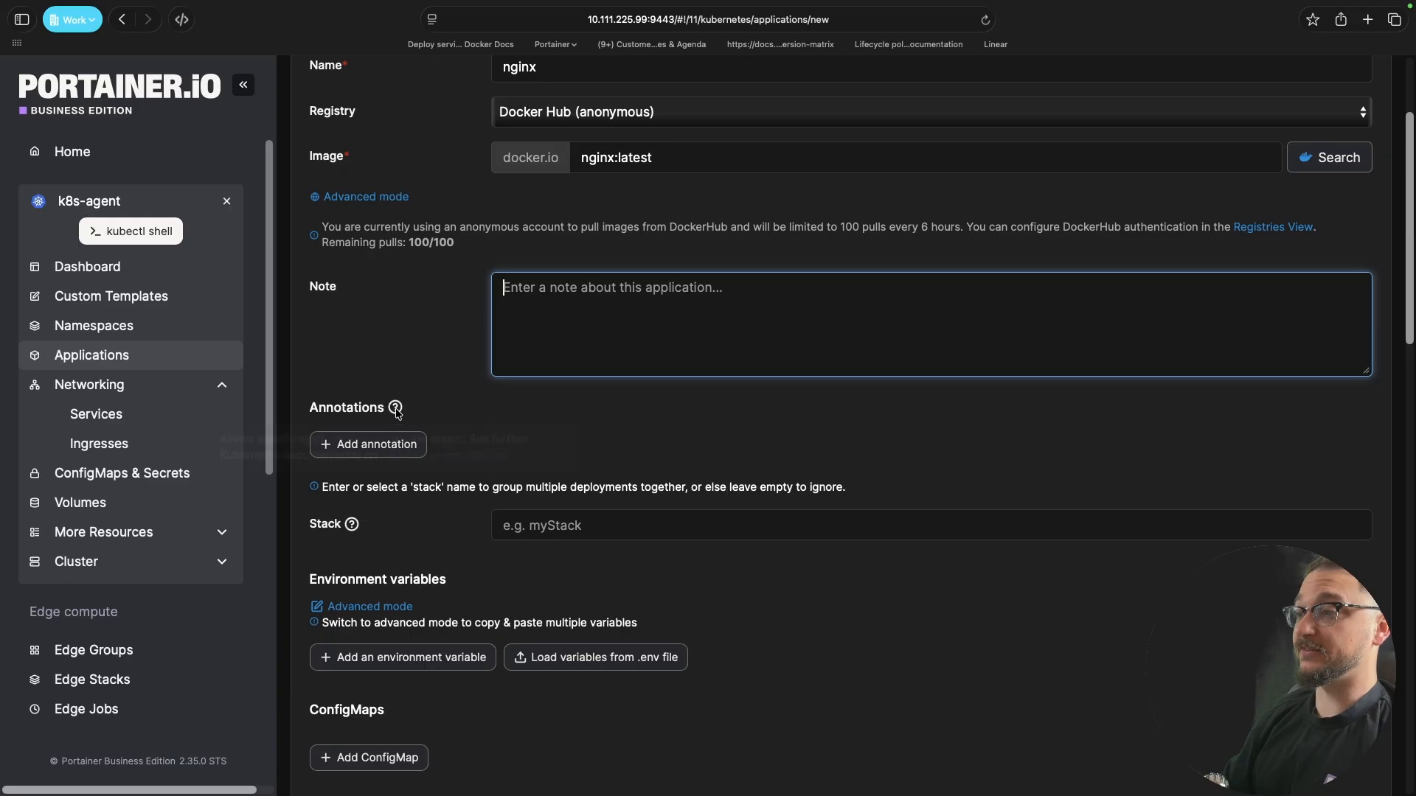
left_click(528, 451)
scroll(528, 450, "down", 3)
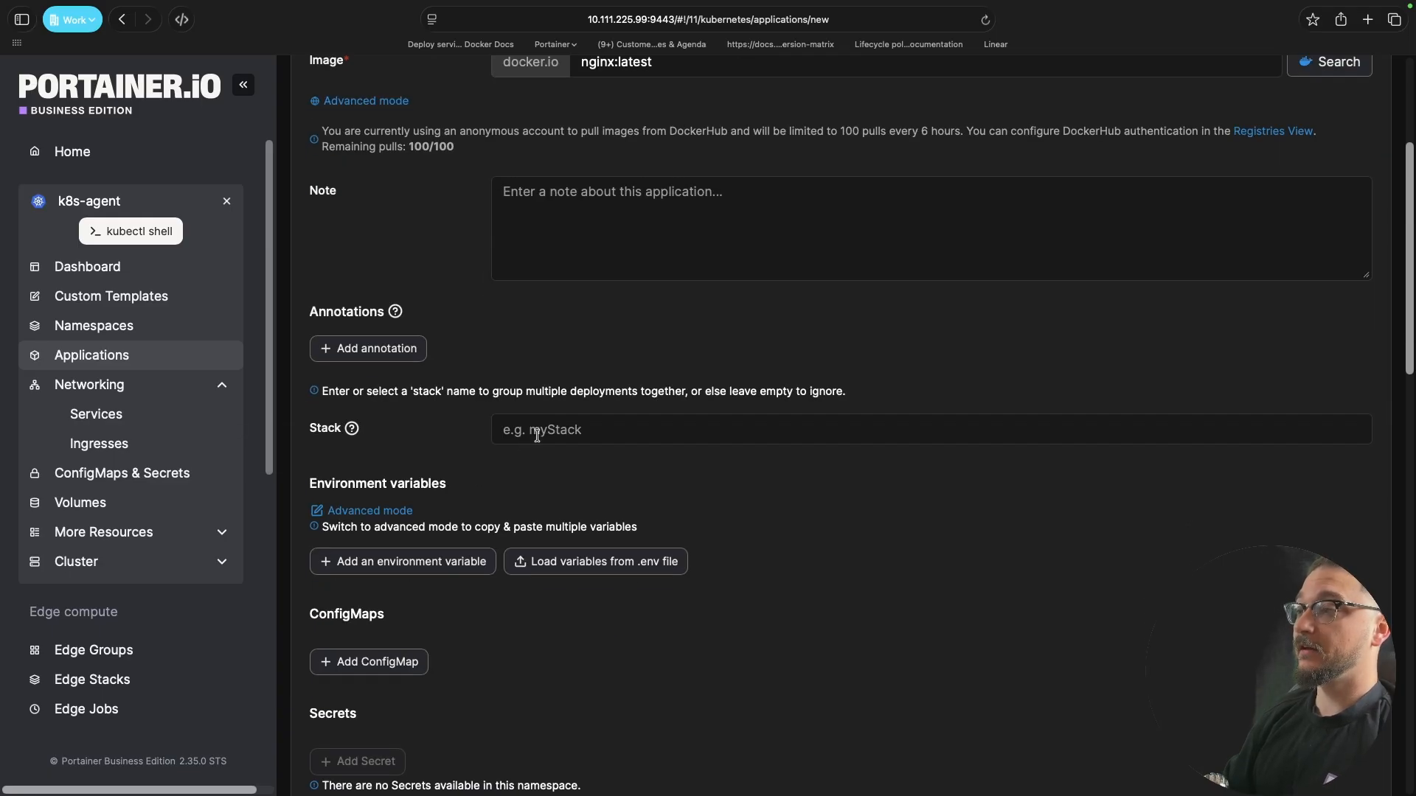
left_click(545, 429)
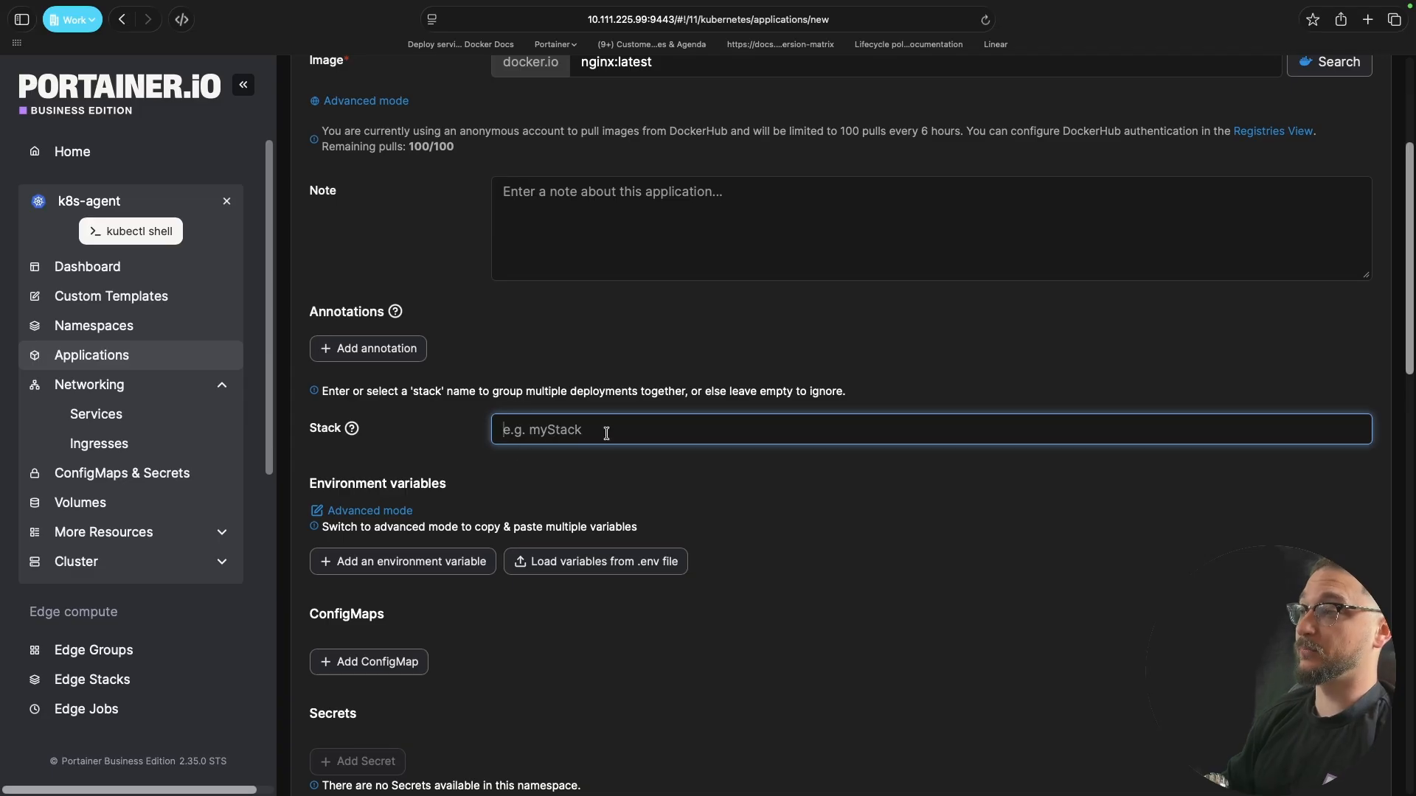
left_click(420, 444)
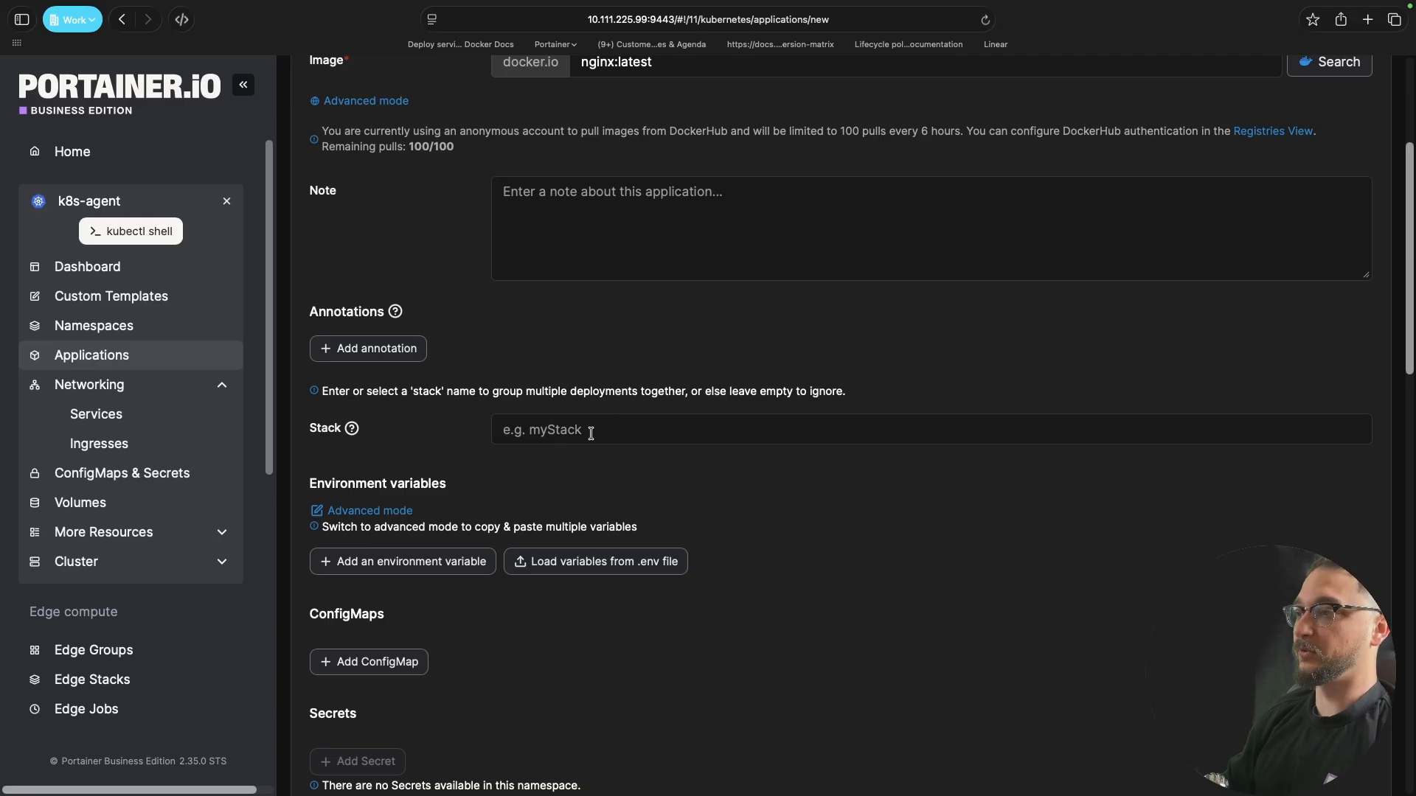
scroll(747, 499, "down", 3)
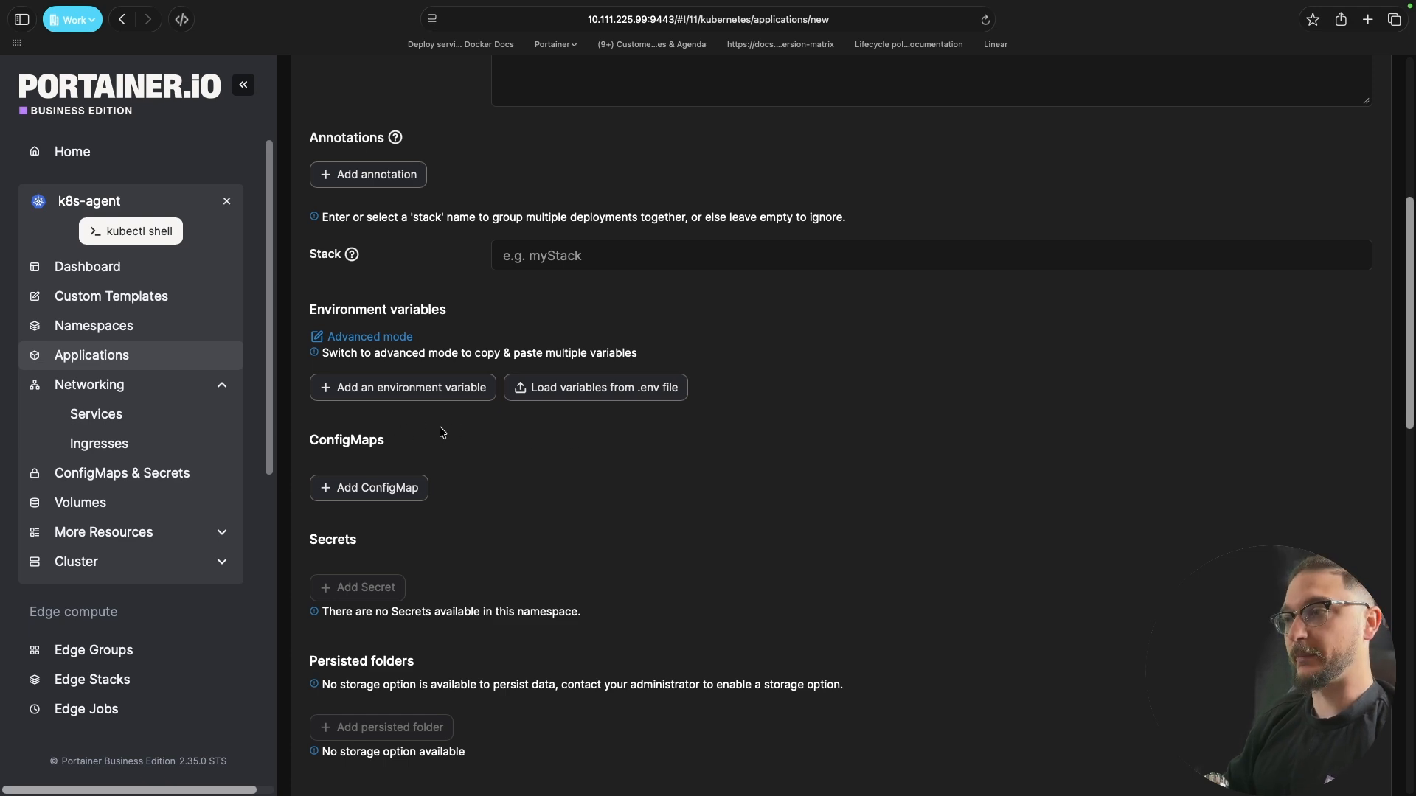
Step: Add an environment variable named PORT to try out the option, and remove it again
left_click(418, 396)
left_click(435, 392)
type("PORT")
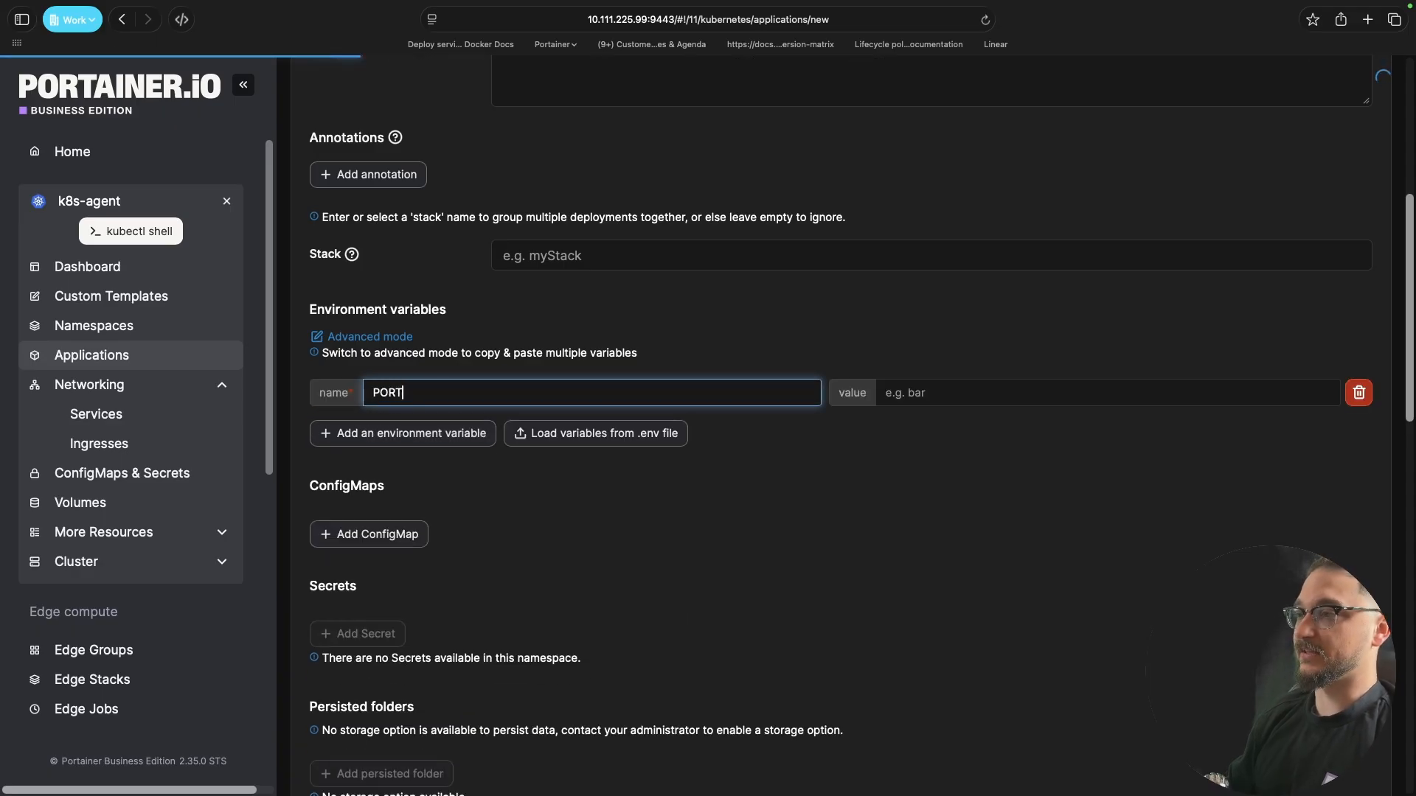
key("Tab")
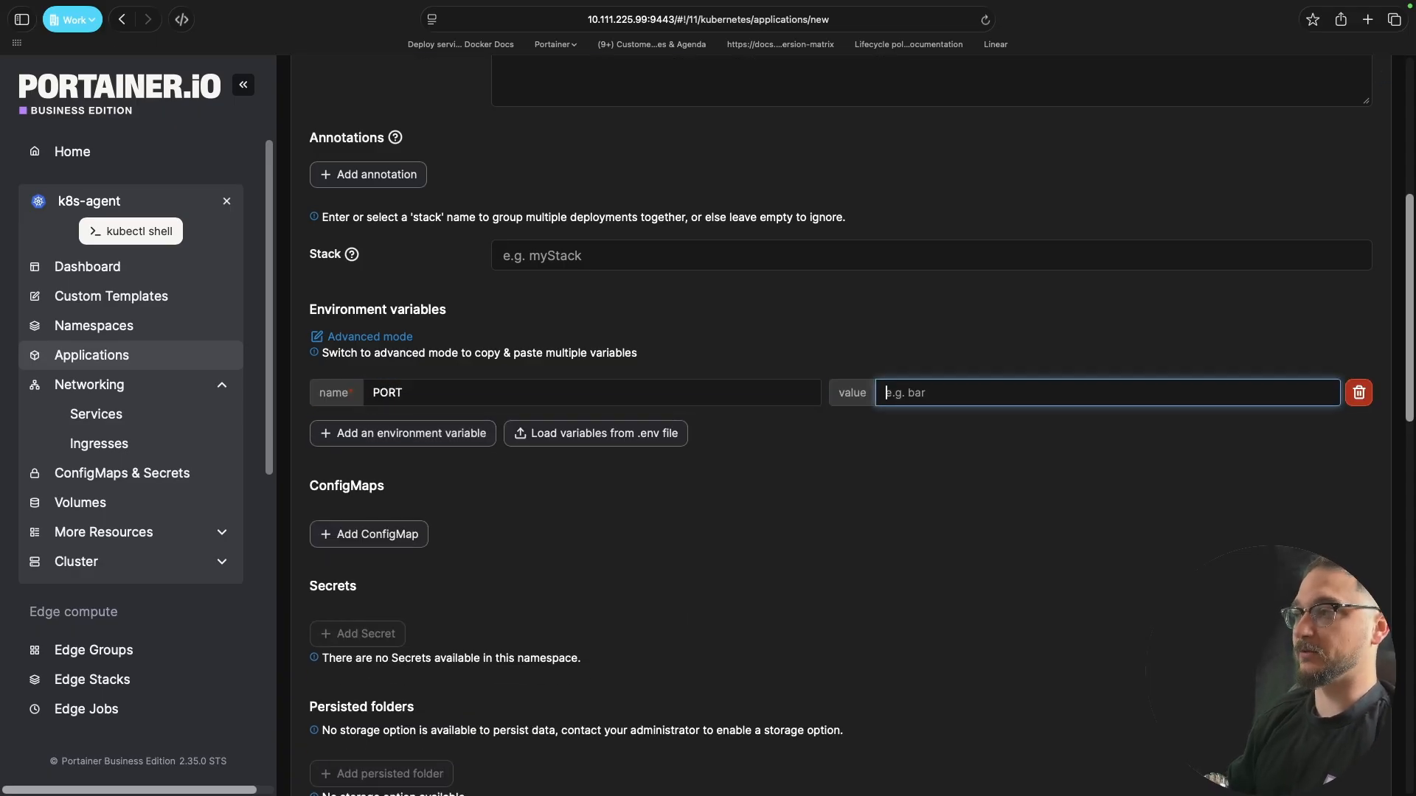
left_click(1359, 393)
scroll(601, 497, "down", 3)
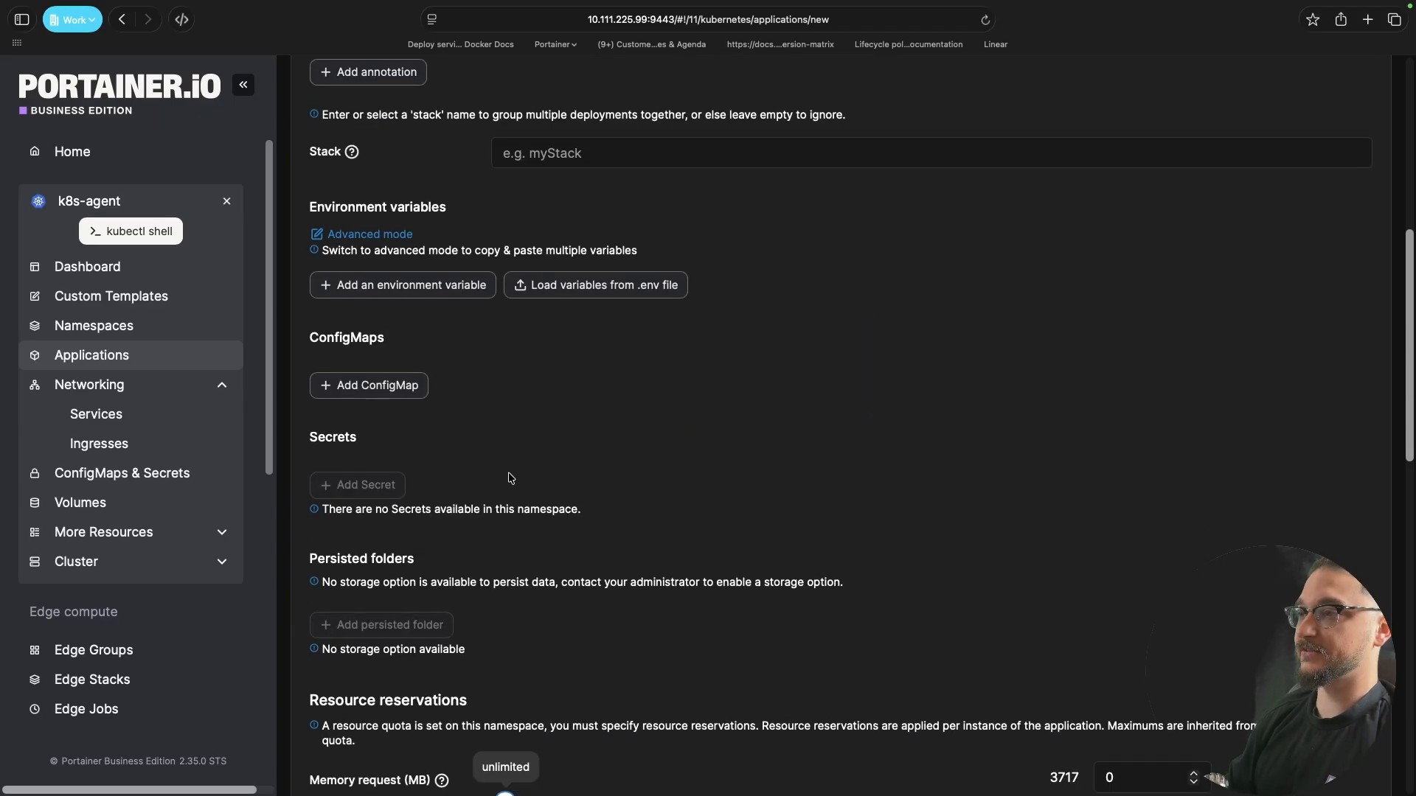
Step: Add the kube-root-ca.crt ConfigMap to the application to see its options, and remove it again
left_click(374, 396)
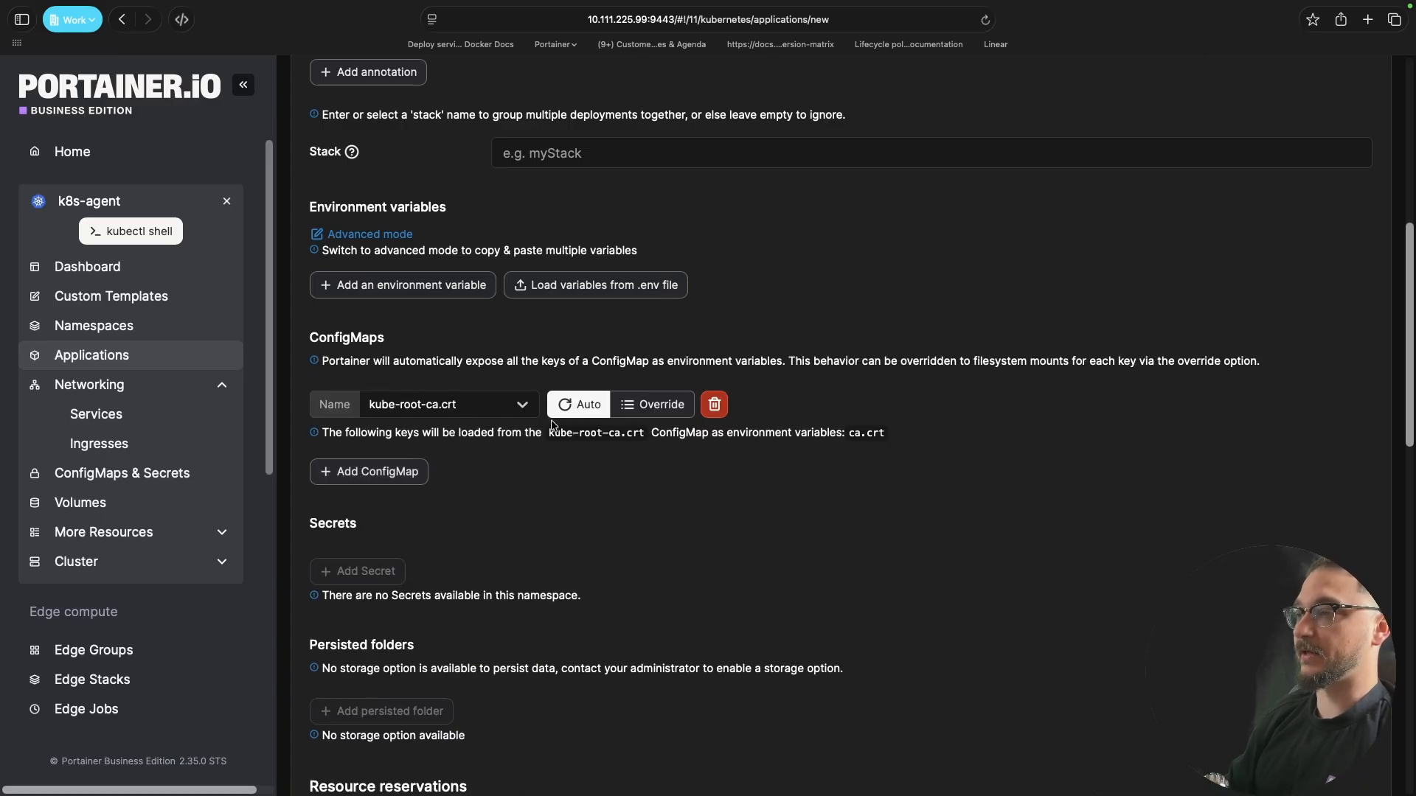
left_click(714, 405)
scroll(590, 509, "down", 3)
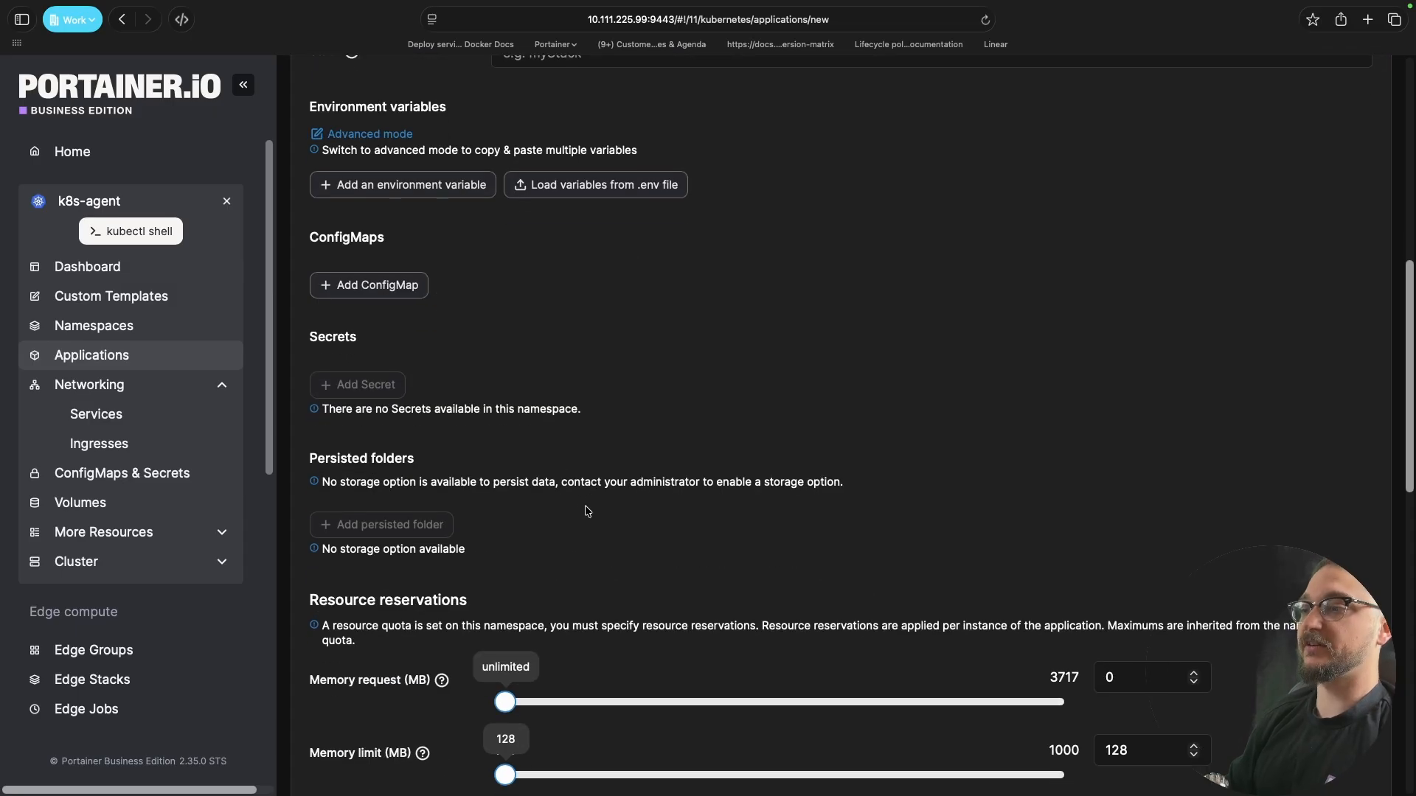
Step: Set the application's memory limit to 256 MB in the resource reservations, leaving the memory request at unlimited
scroll(582, 509, "down", 3)
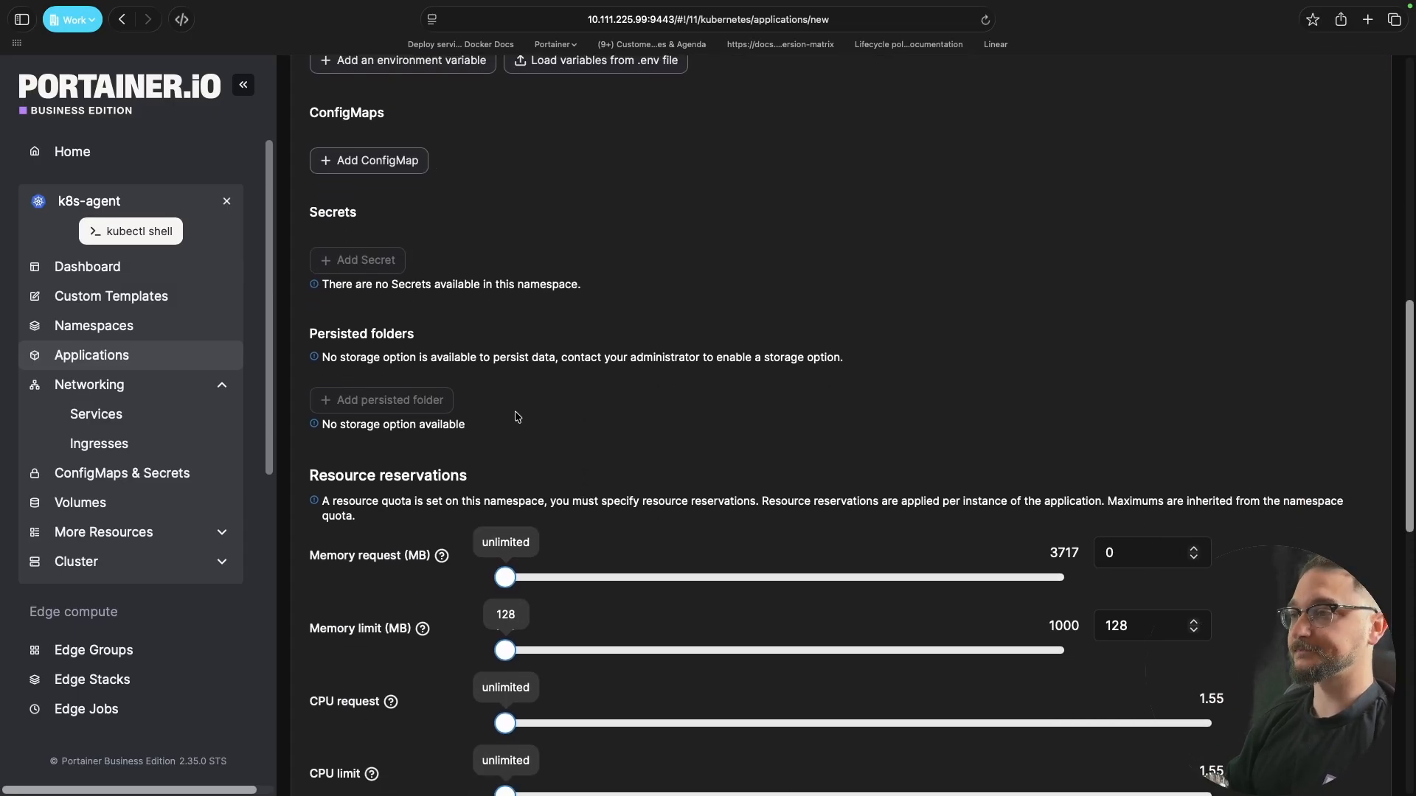
scroll(516, 417, "down", 5)
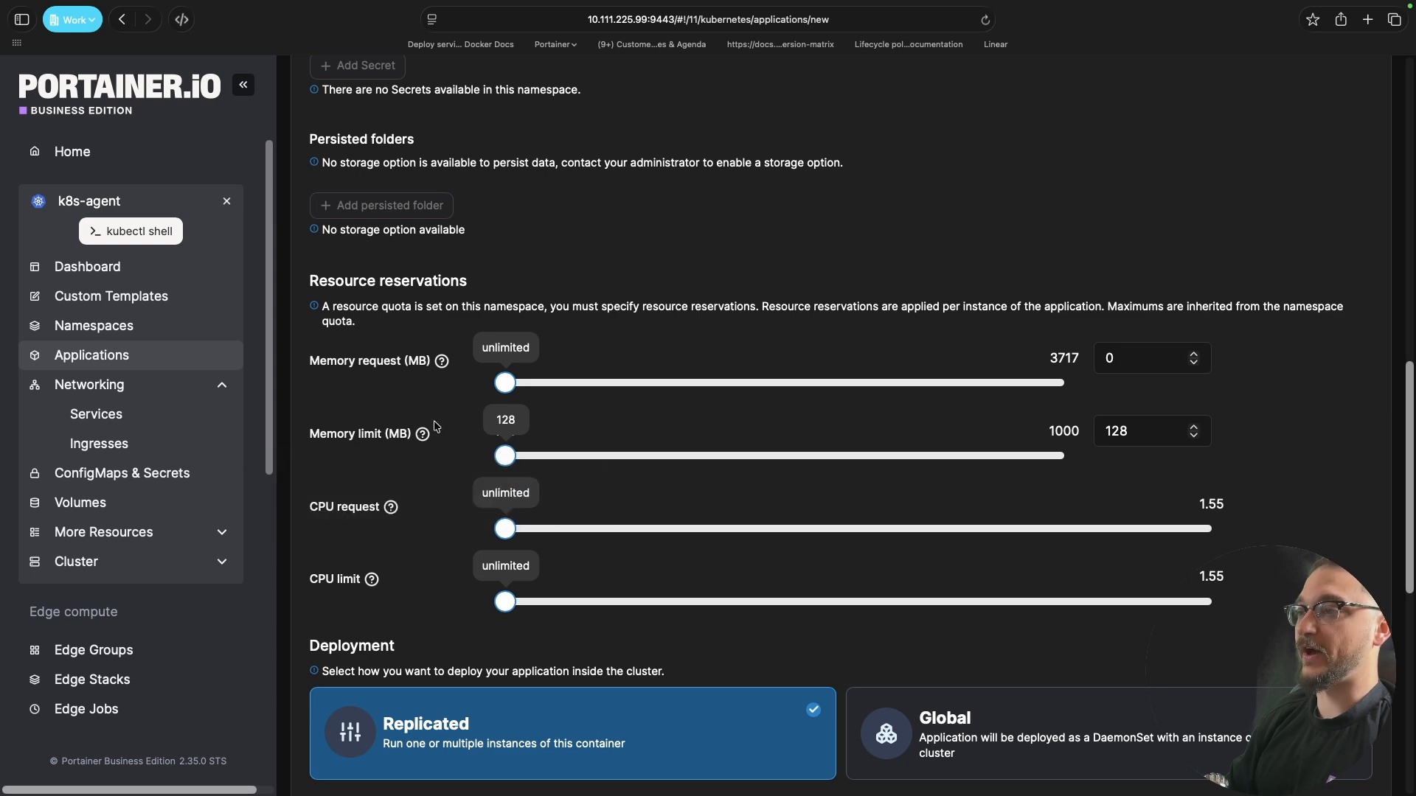
mouse_move(506, 459)
left_mouse_down()
mouse_move(540, 462)
mouse_move(550, 442)
mouse_move(504, 456)
left_mouse_up()
left_click(493, 464)
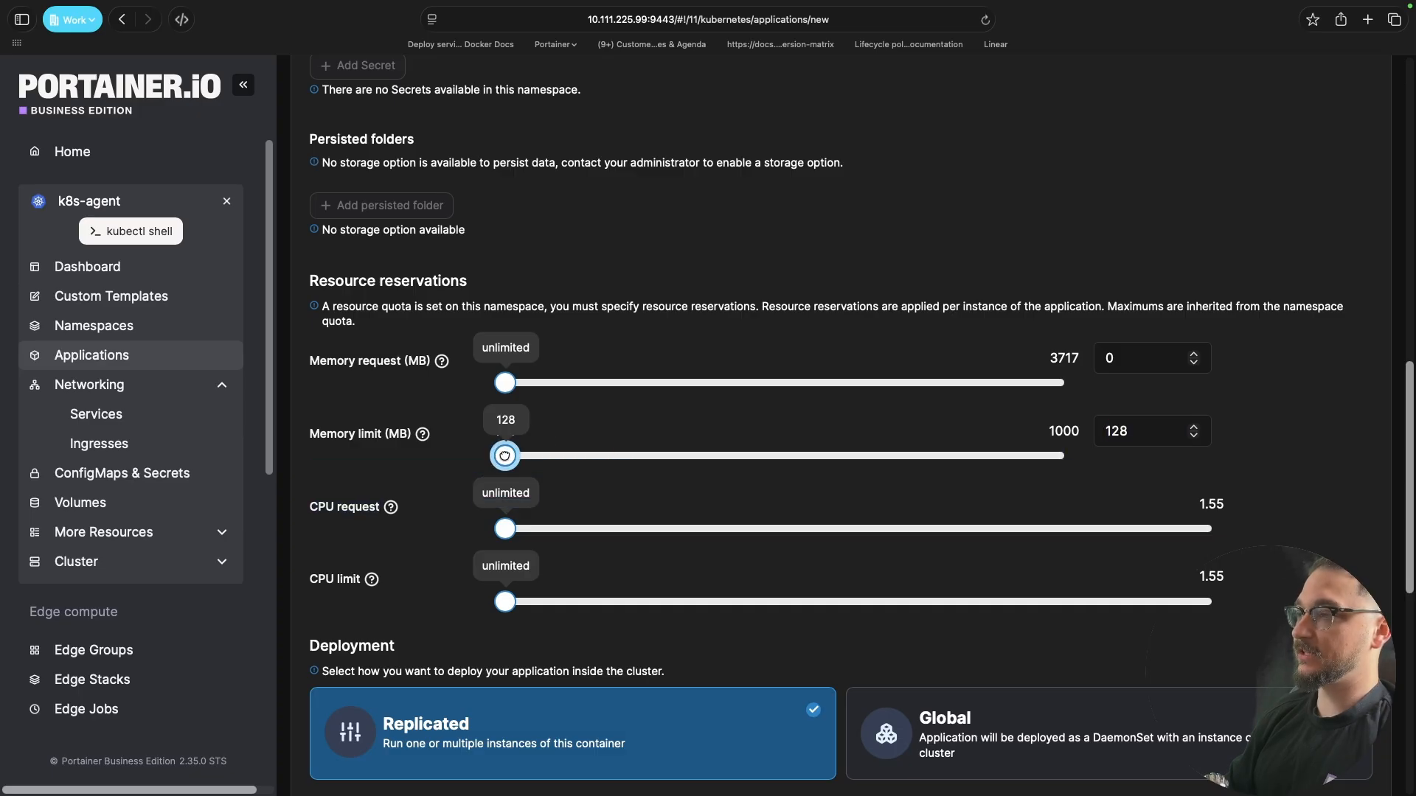
left_click(587, 456)
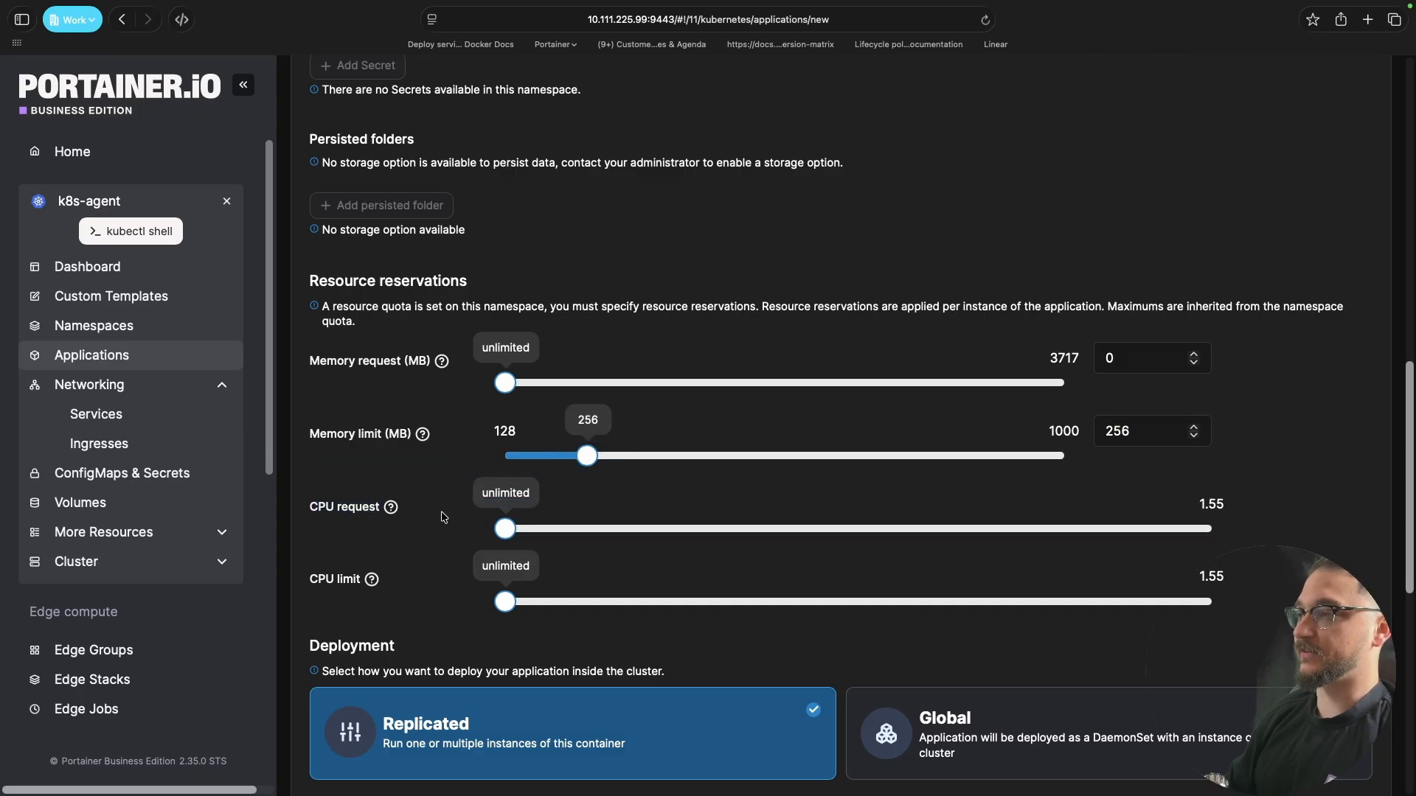
left_click_drag(587, 456, 1083, 466)
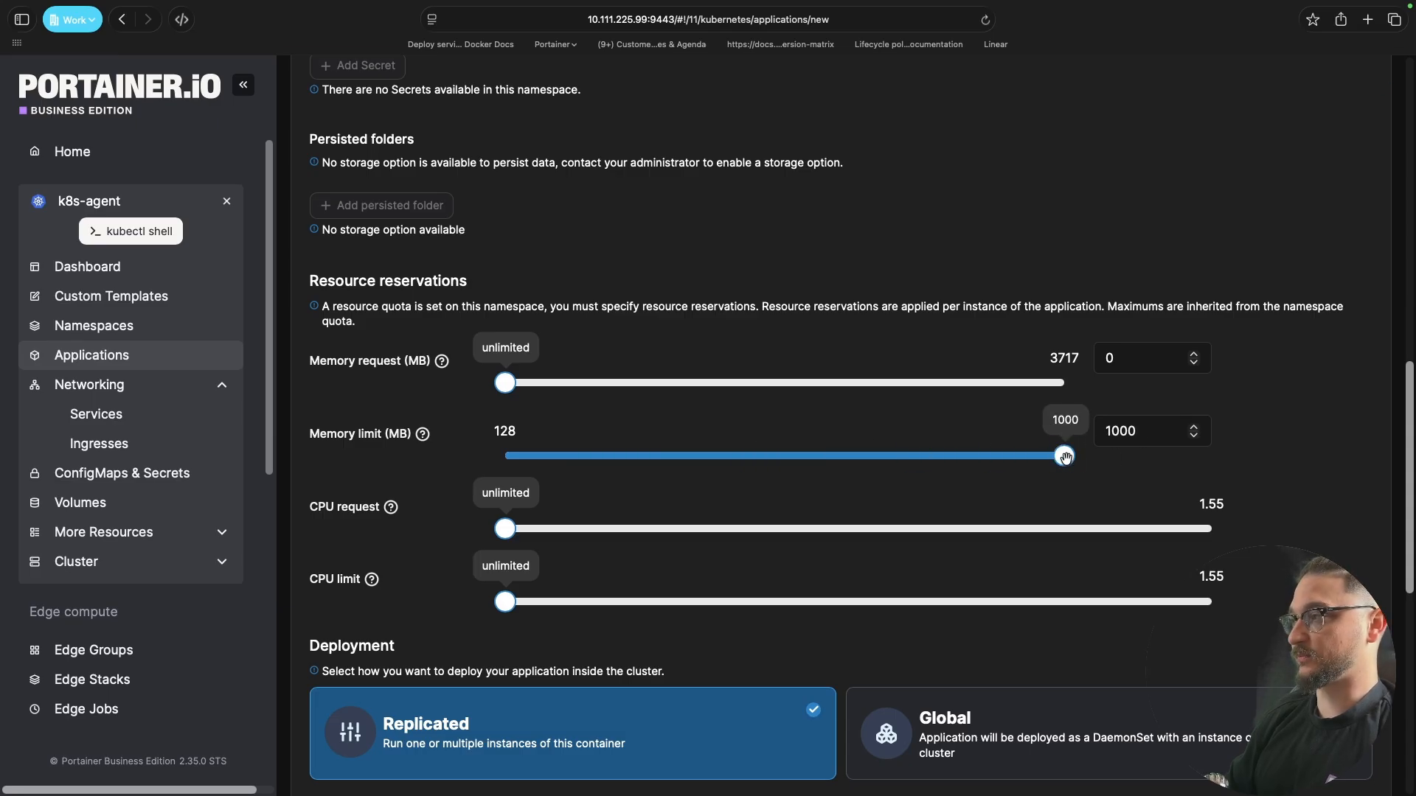
left_click_drag(1063, 456, 587, 455)
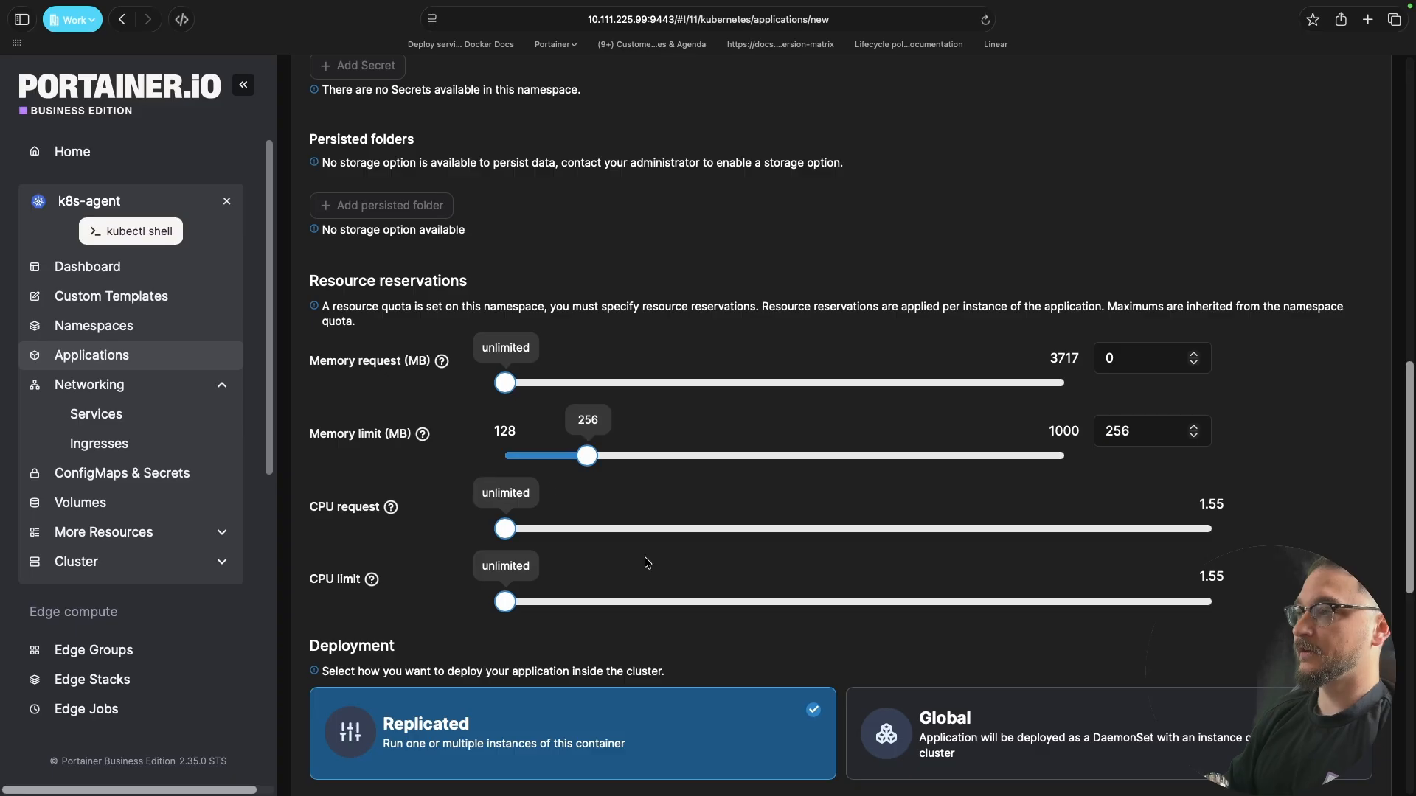
scroll(575, 573, "down", 5)
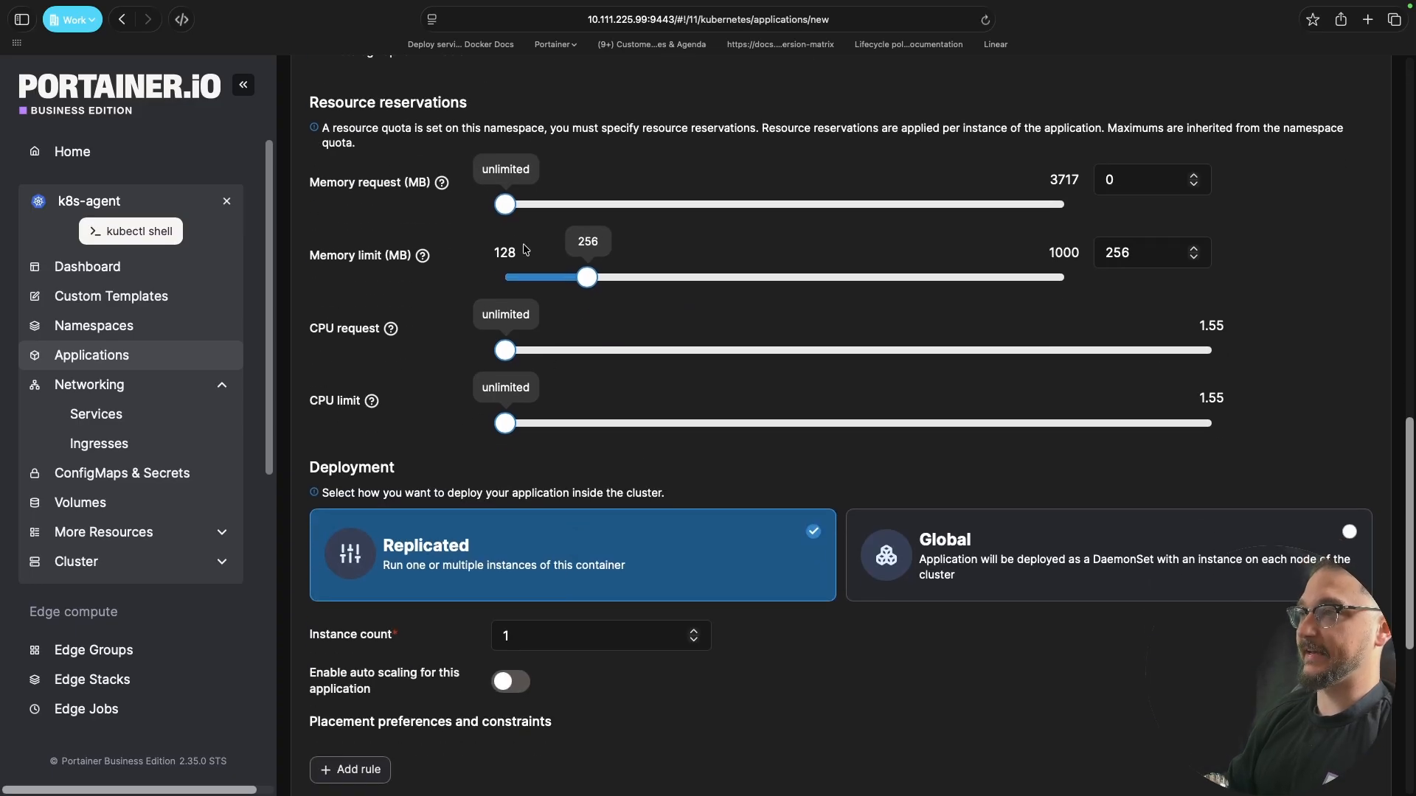
left_click_drag(504, 199, 386, 212)
left_click(469, 253)
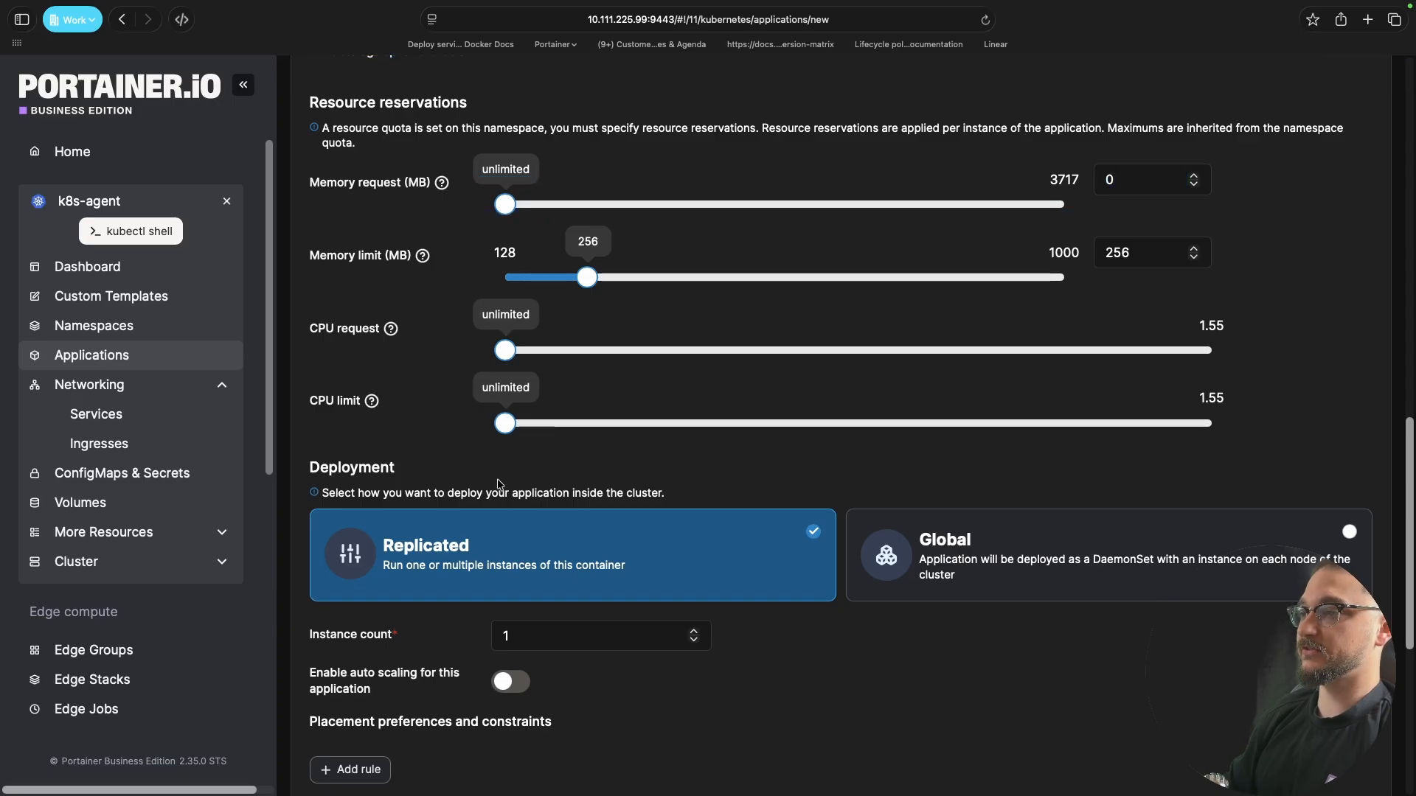
Step: Try the Global deployment type, switch back to Replicated and set the instance count to 2
scroll(498, 486, "down", 2)
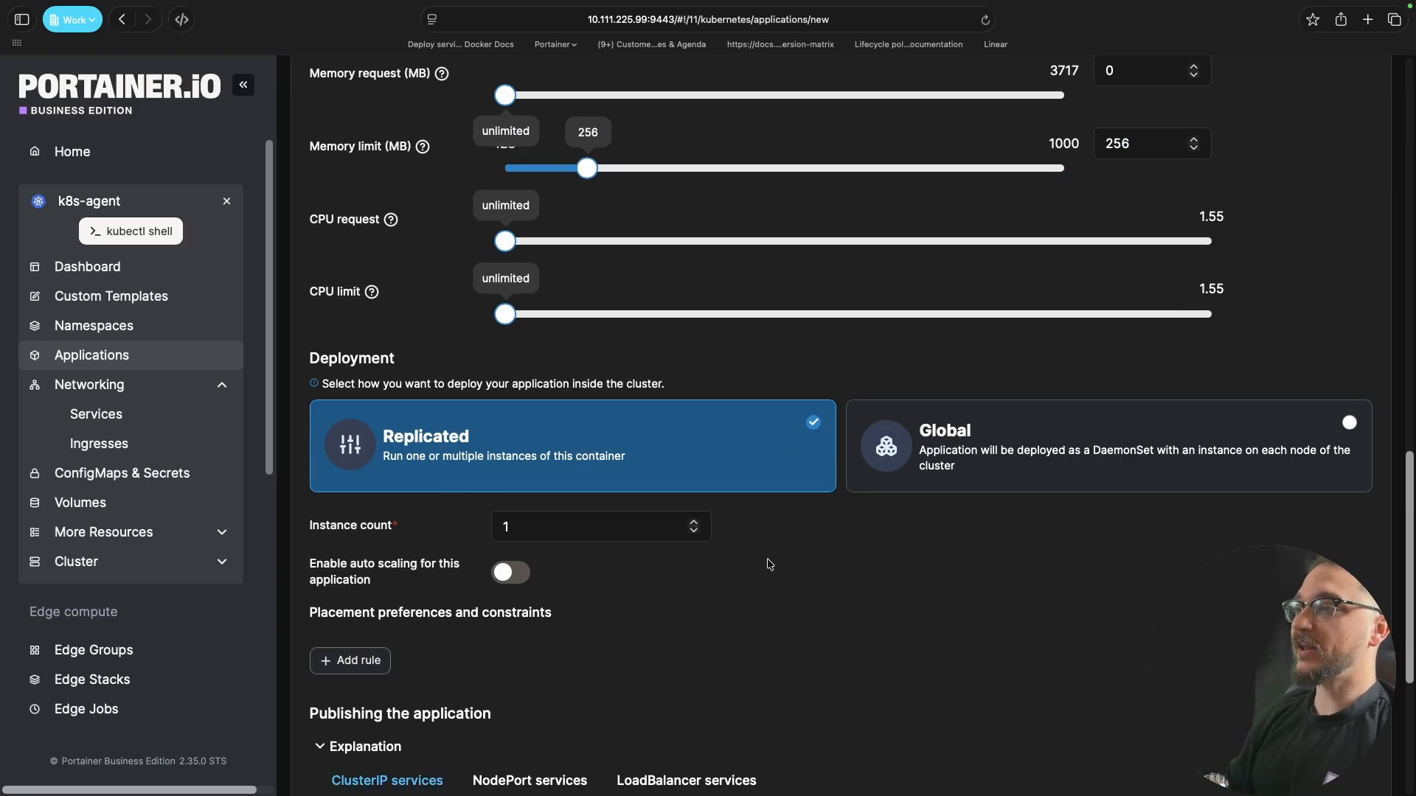
scroll(769, 565, "down", 1)
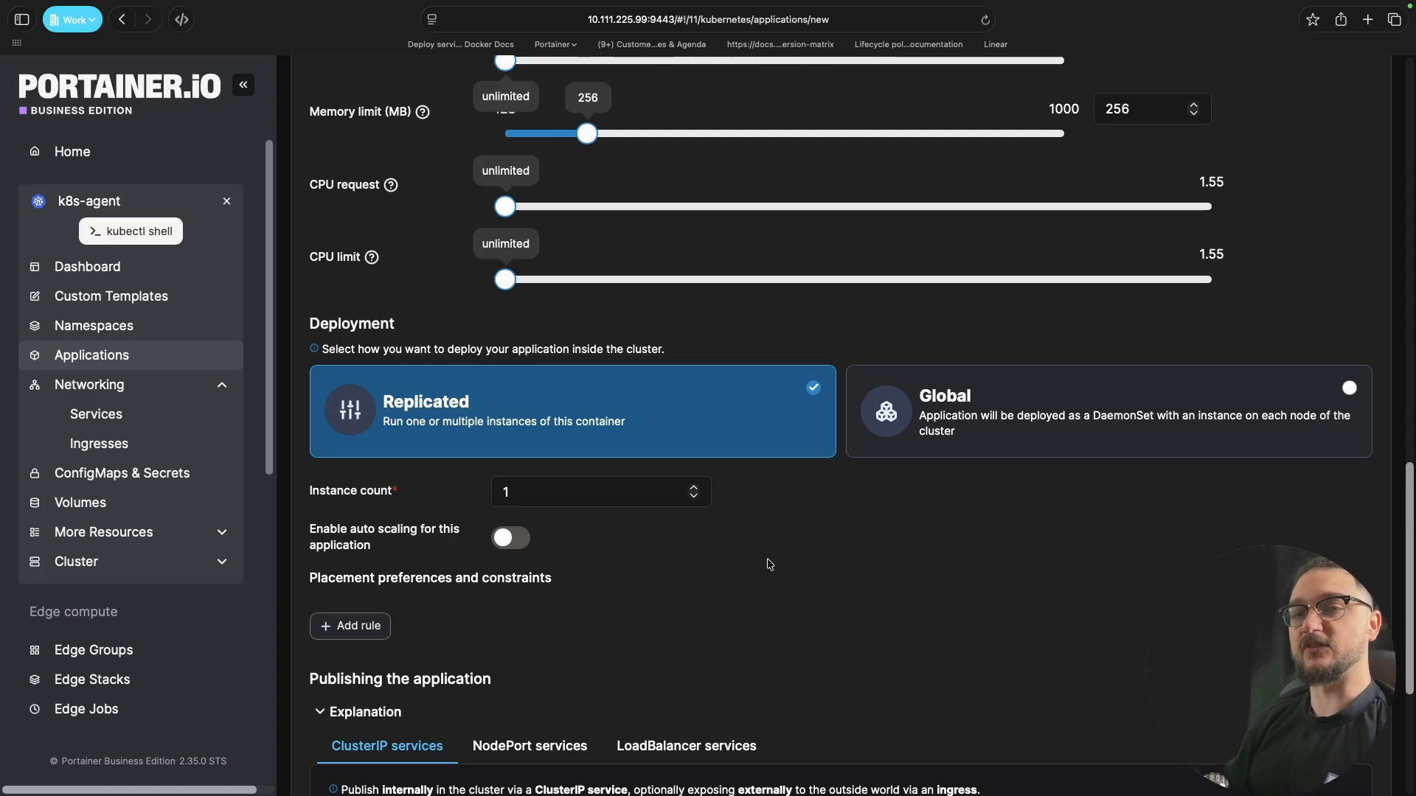
left_click(1067, 412)
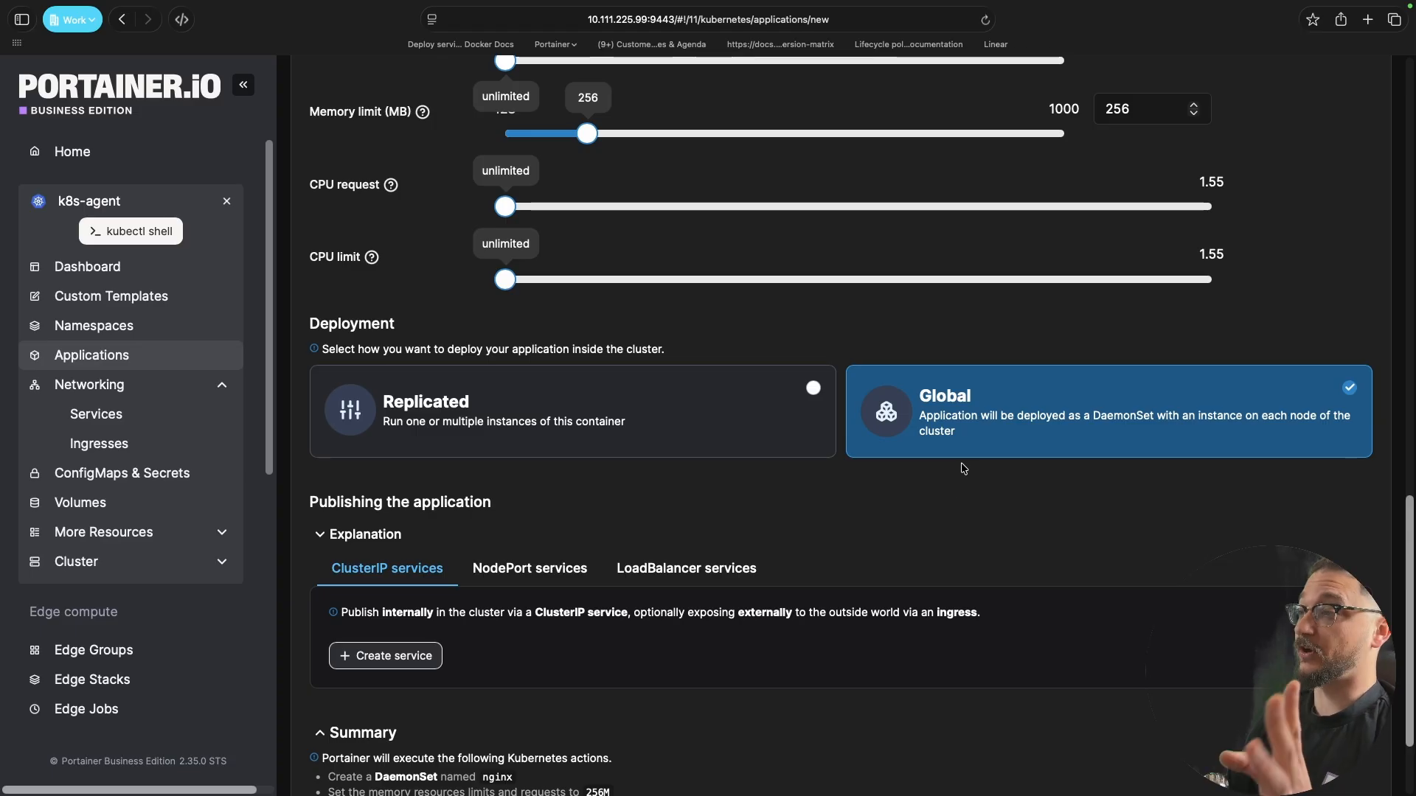
left_click(551, 443)
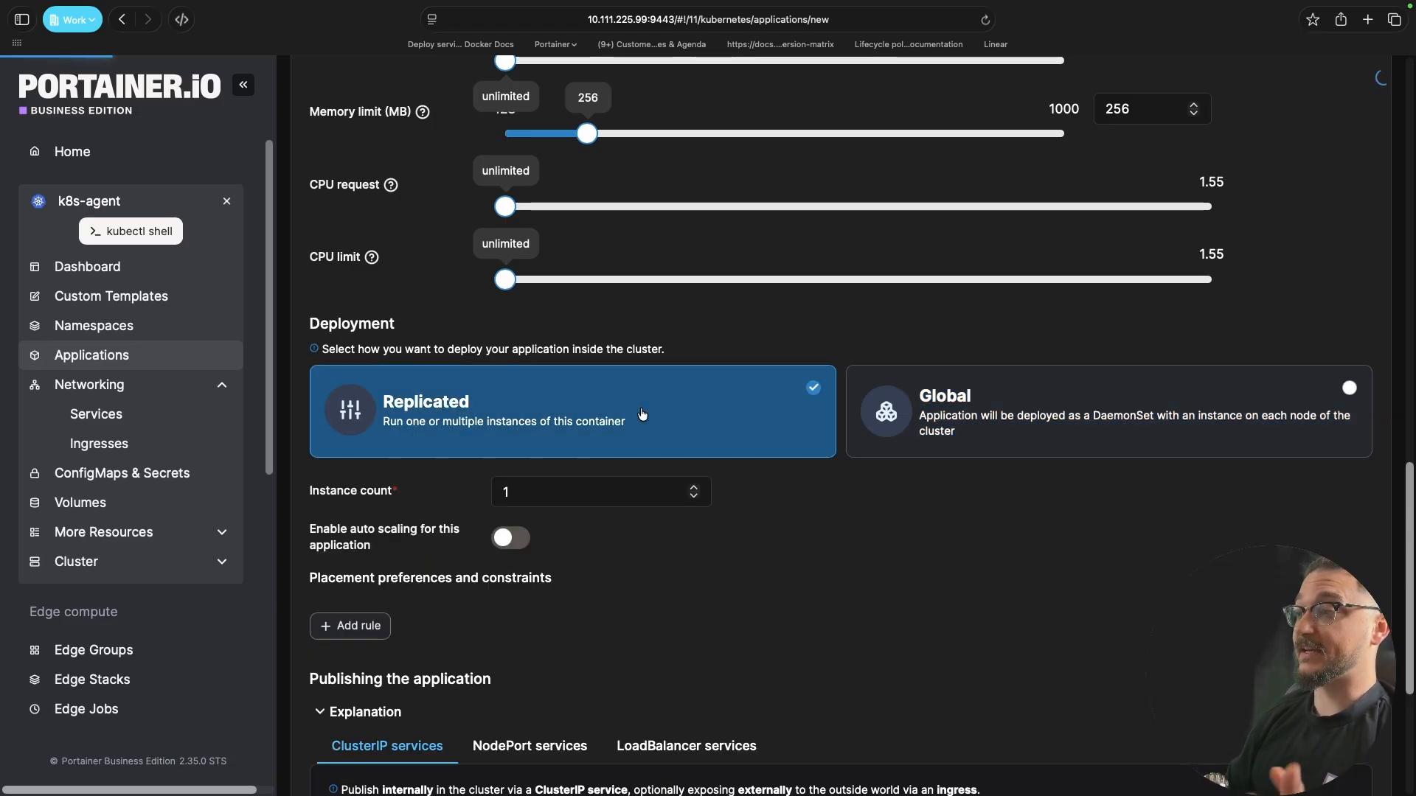
left_click(538, 490)
key("BackSpace")
type("2")
left_click(863, 529)
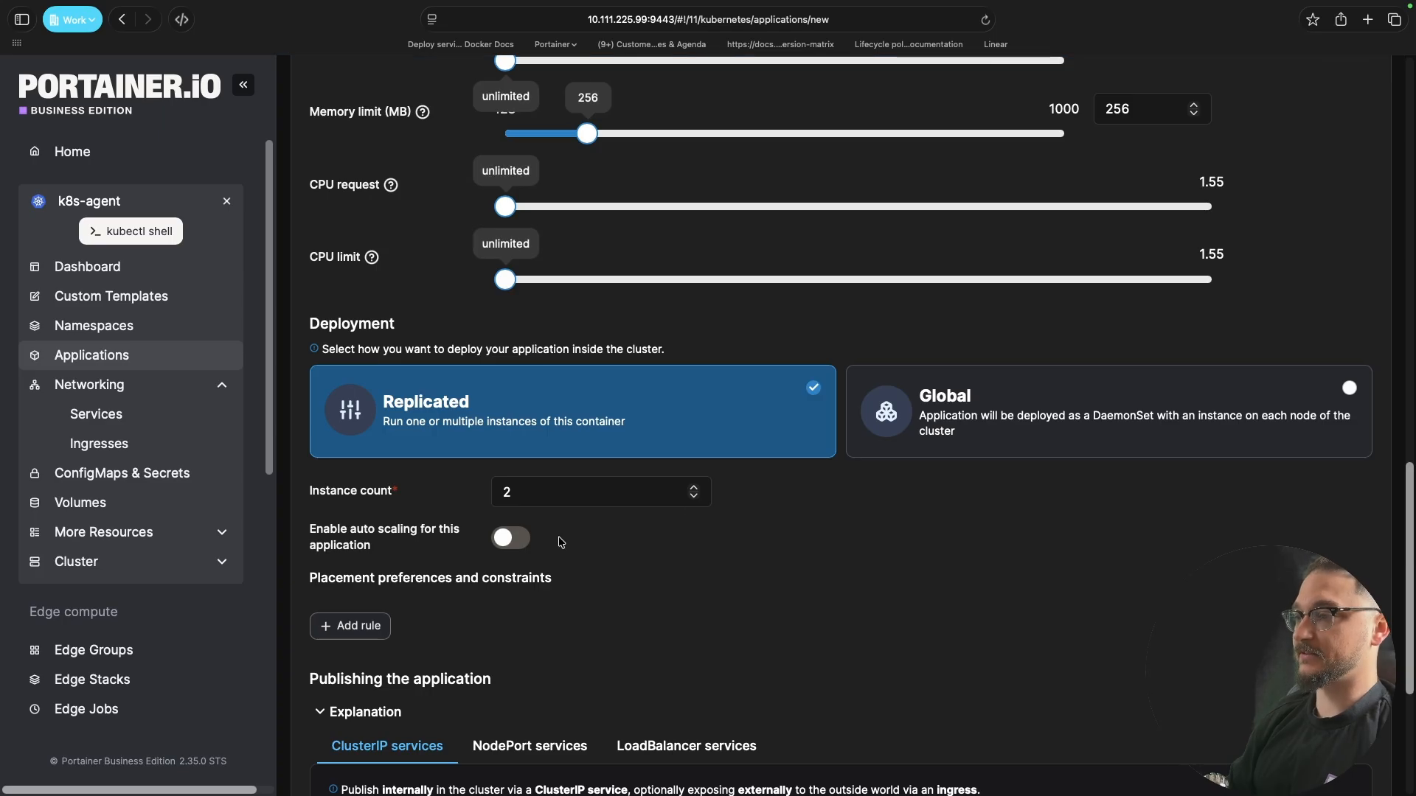
Step: Enable auto scaling to check its instance and target CPU usage settings, and disable it again
scroll(575, 546, "down", 2)
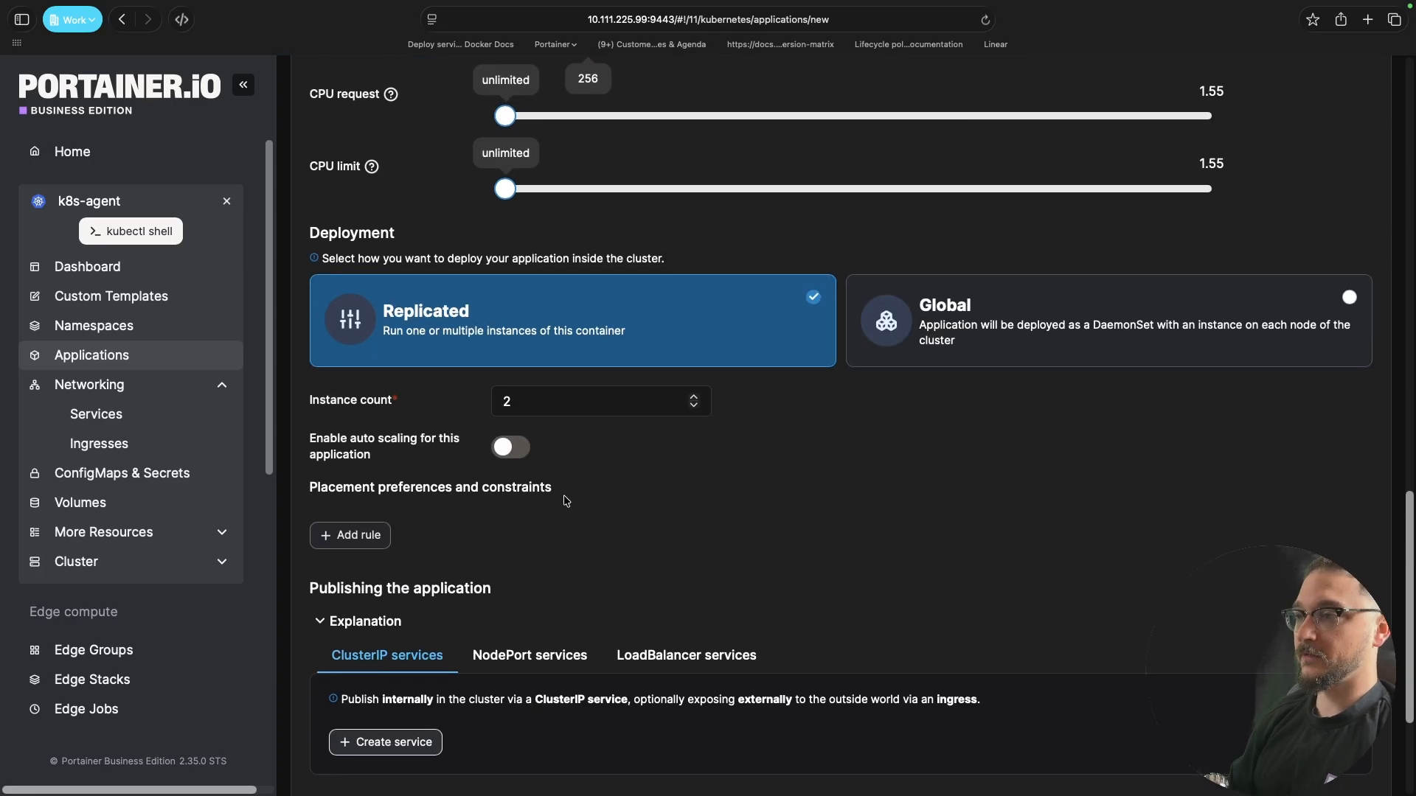
left_click(506, 448)
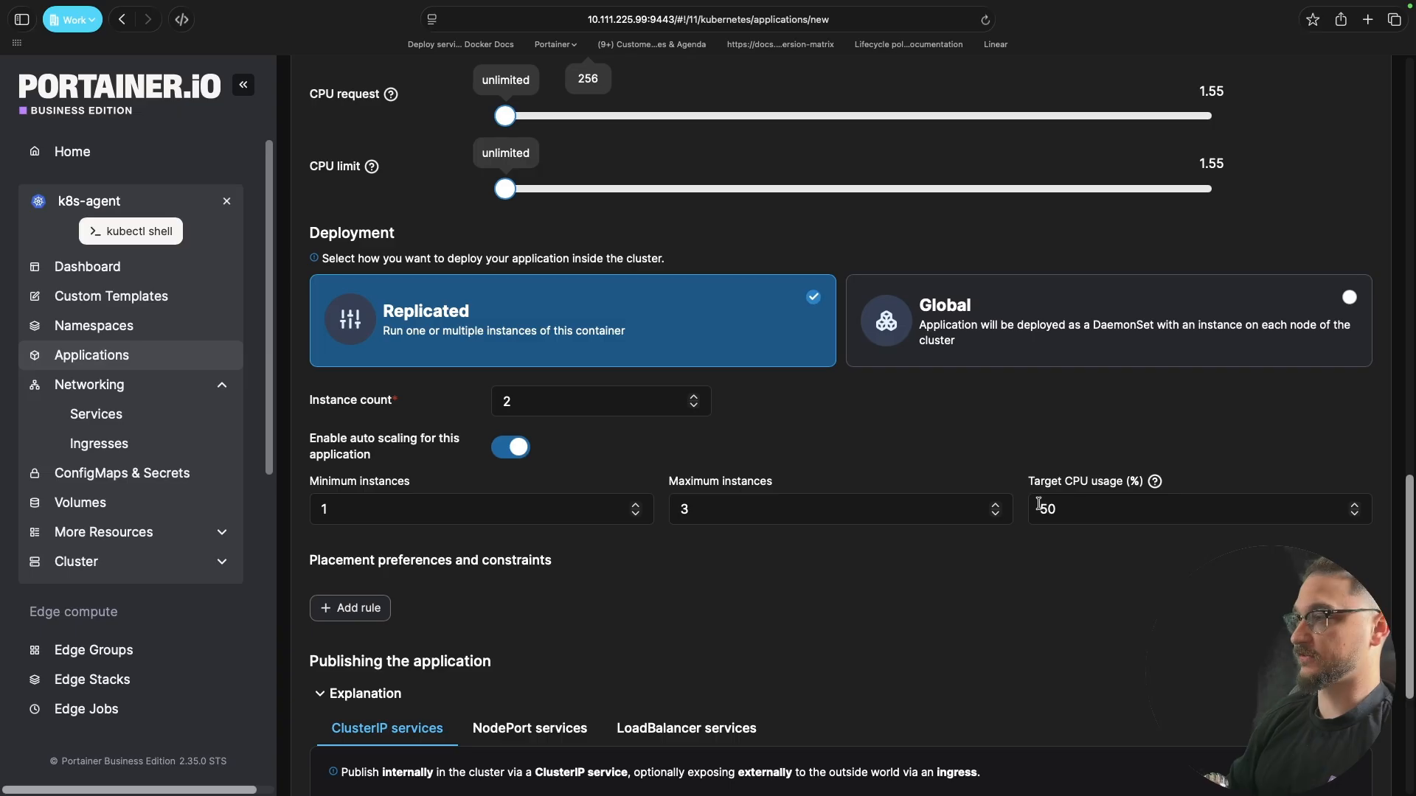
left_click(529, 457)
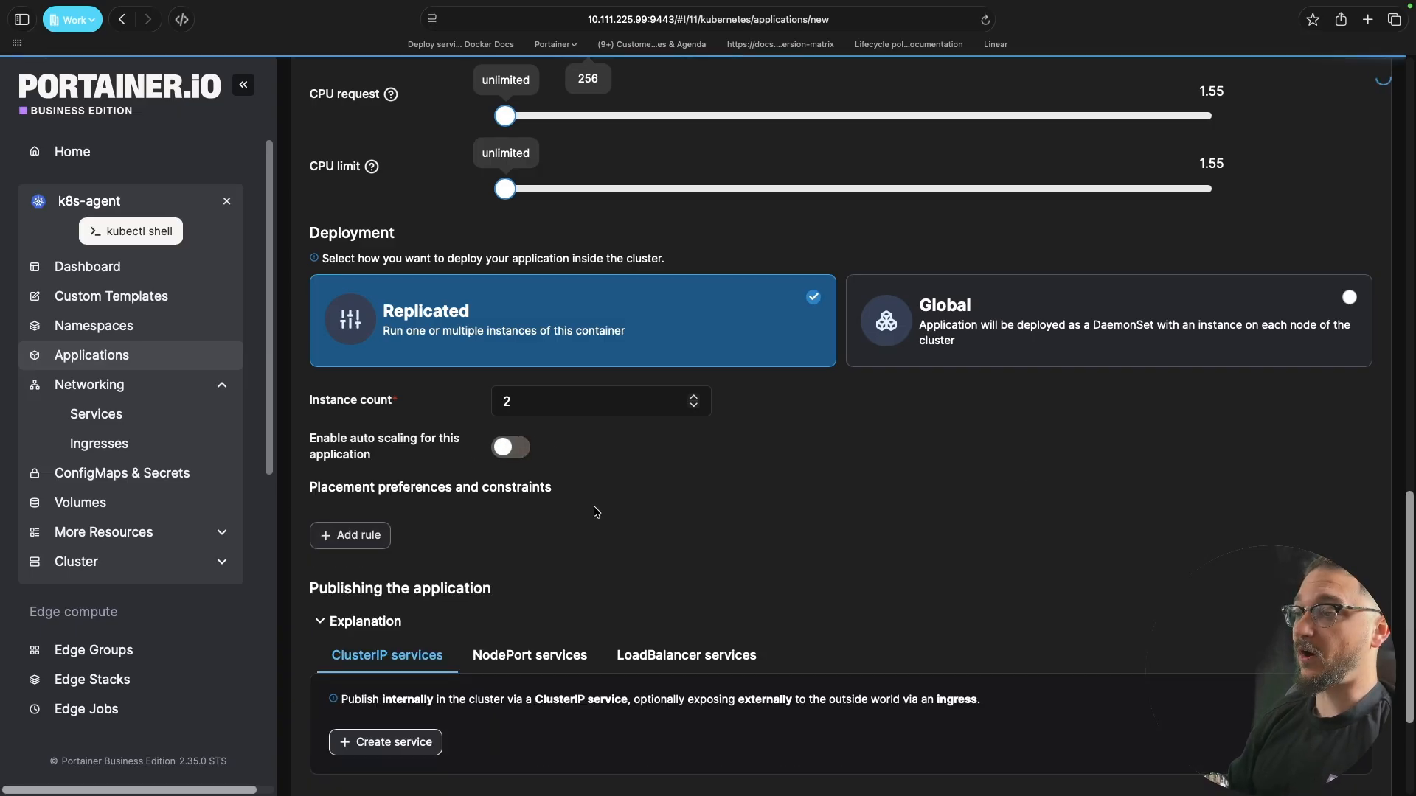
Step: Compare the ClusterIP, NodePort and LoadBalancer service options for publishing the application
scroll(594, 509, "down", 2)
scroll(445, 481, "down", 2)
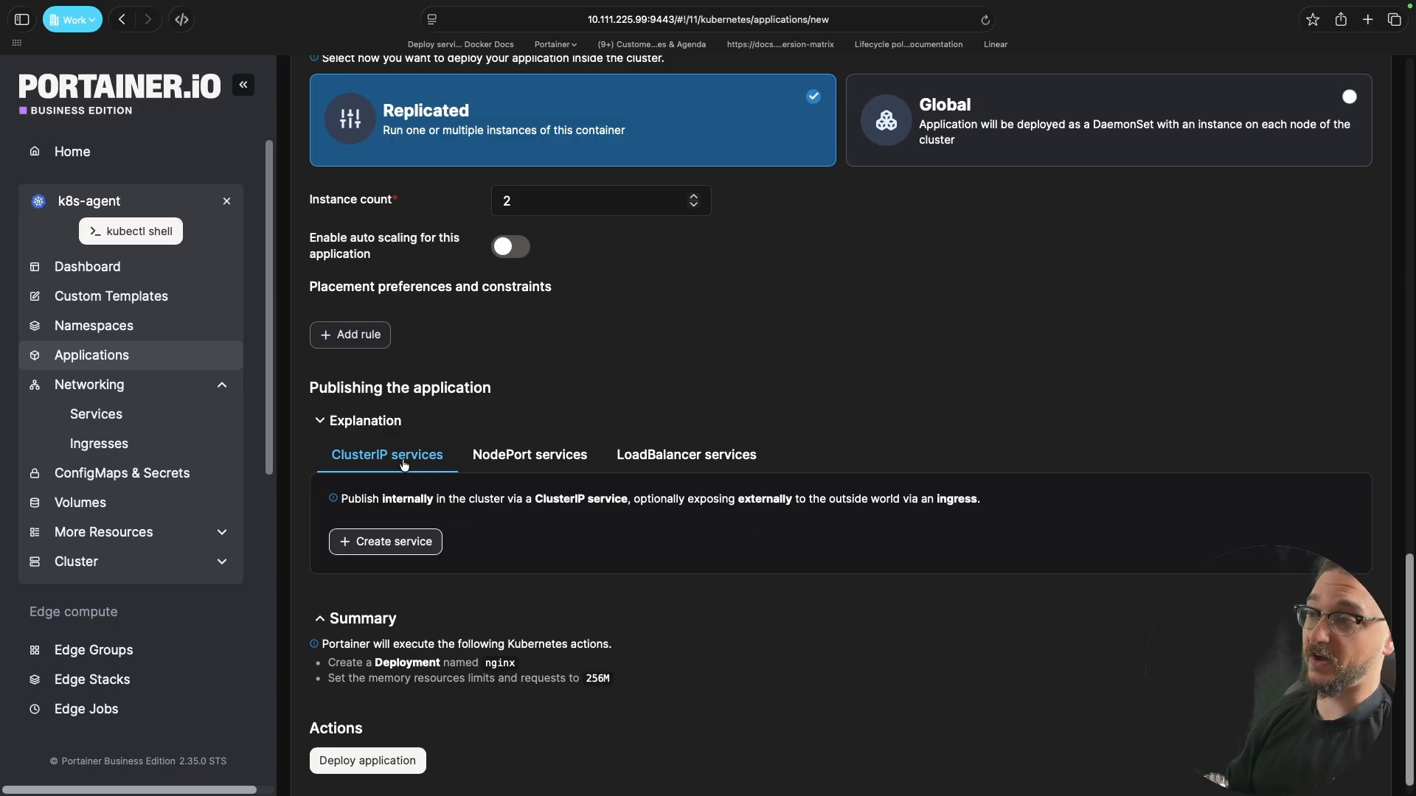
left_click(530, 463)
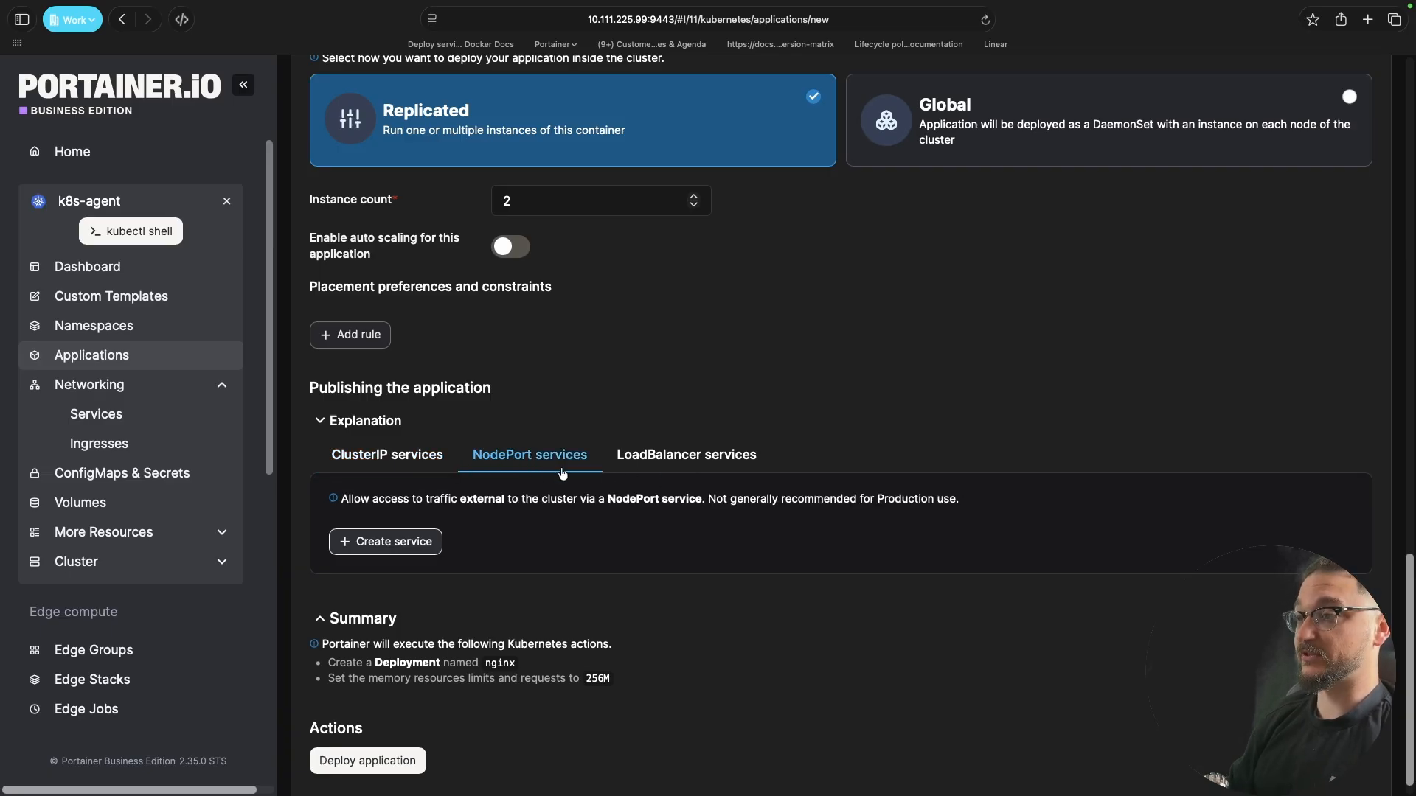
left_click(706, 462)
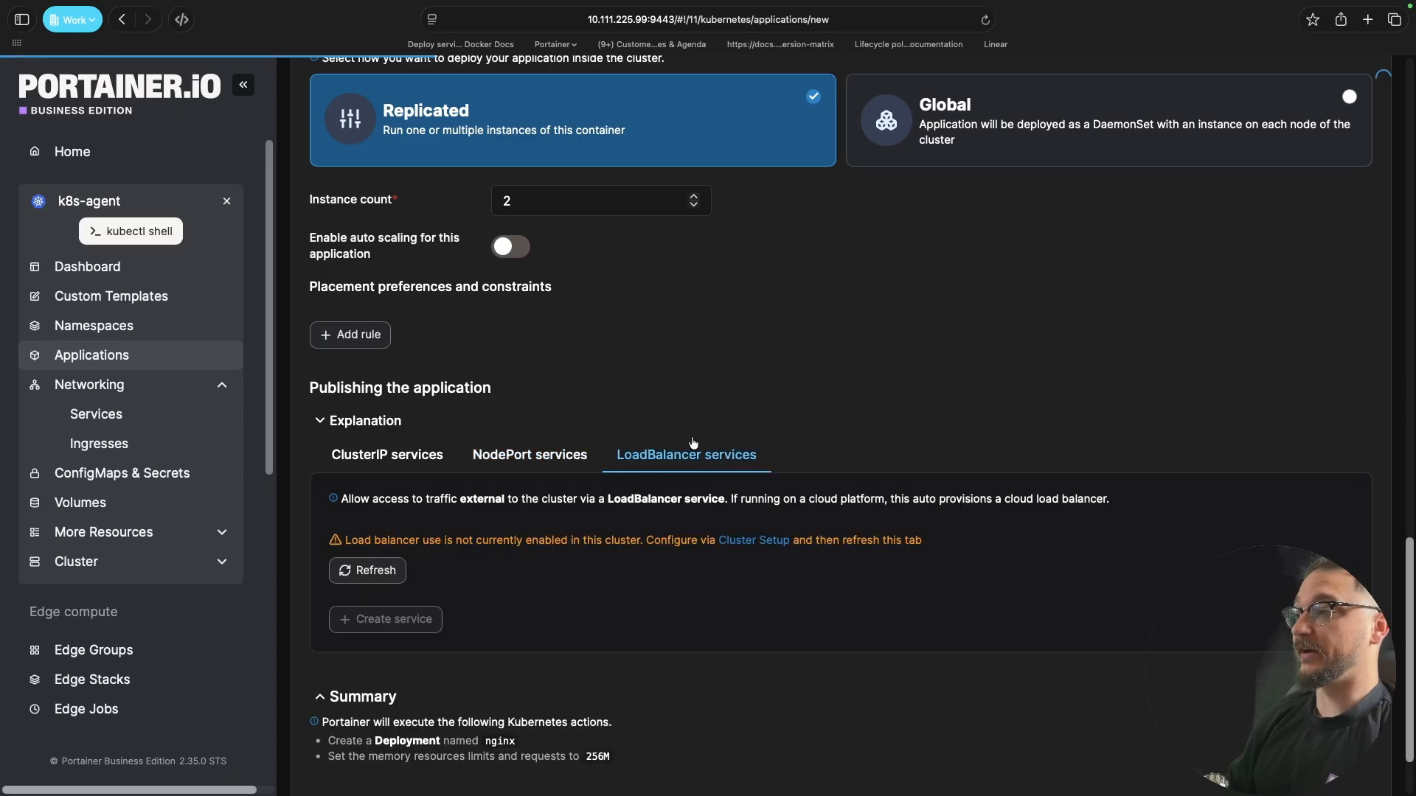
Step: Create a NodePort service for the application and set its container port to 80
left_click(528, 463)
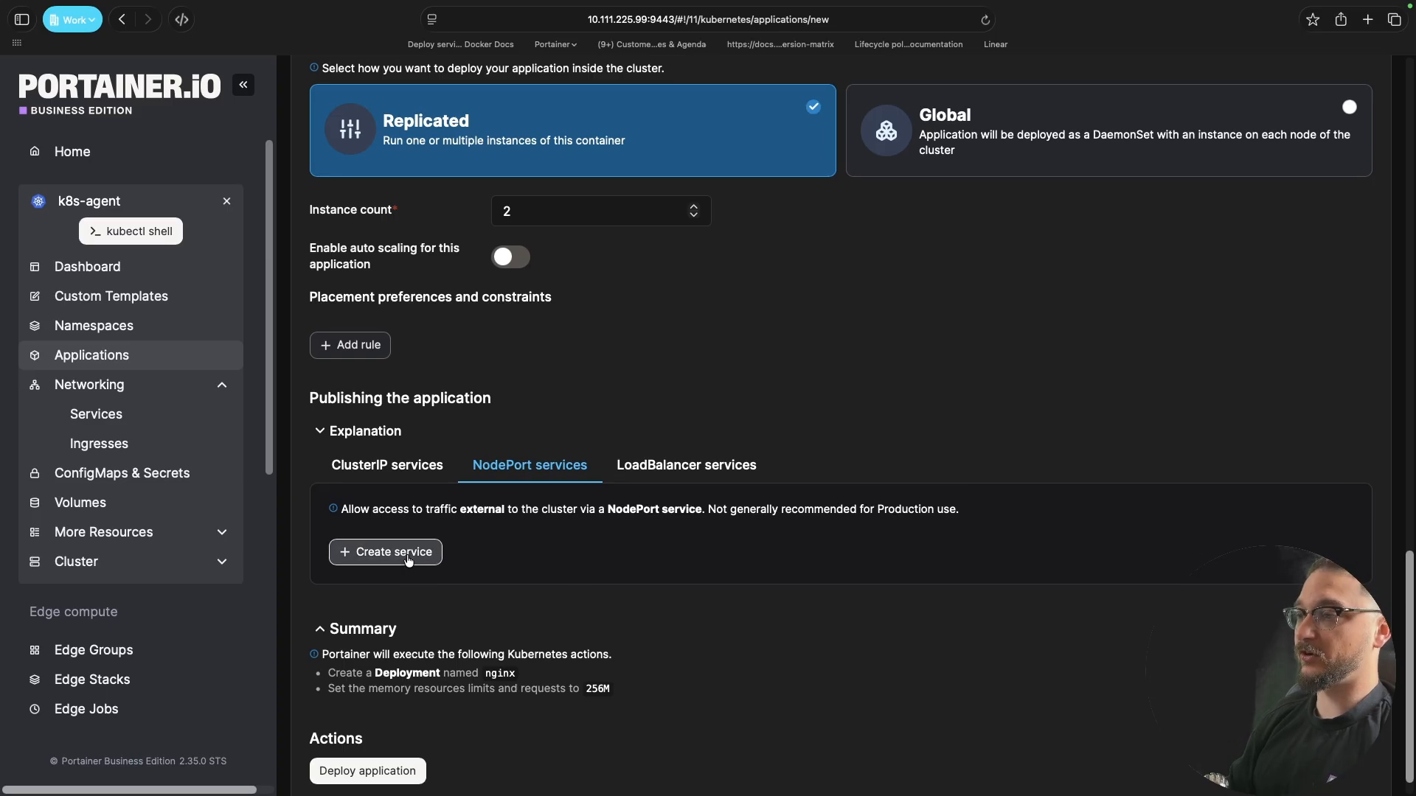
left_click(408, 560)
scroll(457, 567, "down", 2)
left_click(513, 571)
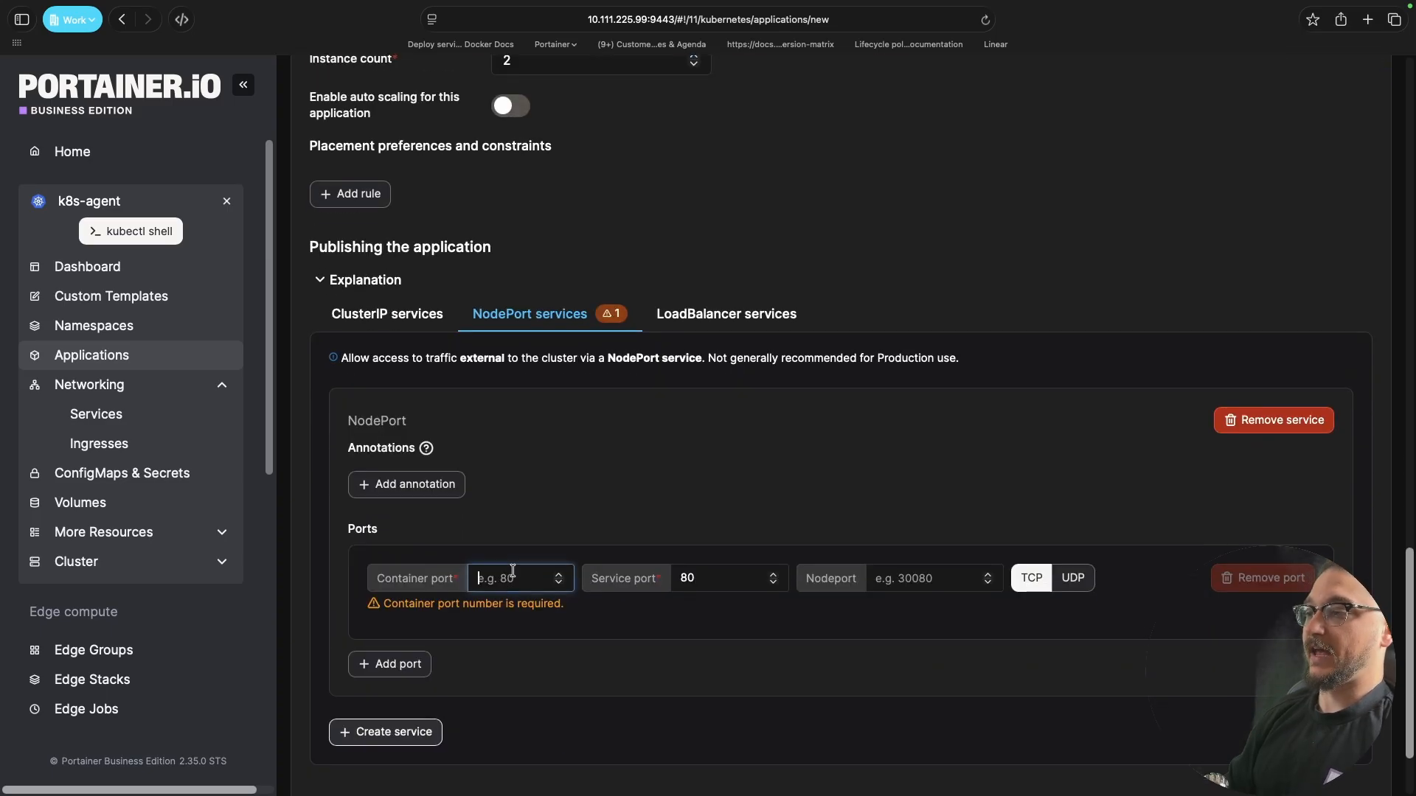
type("80")
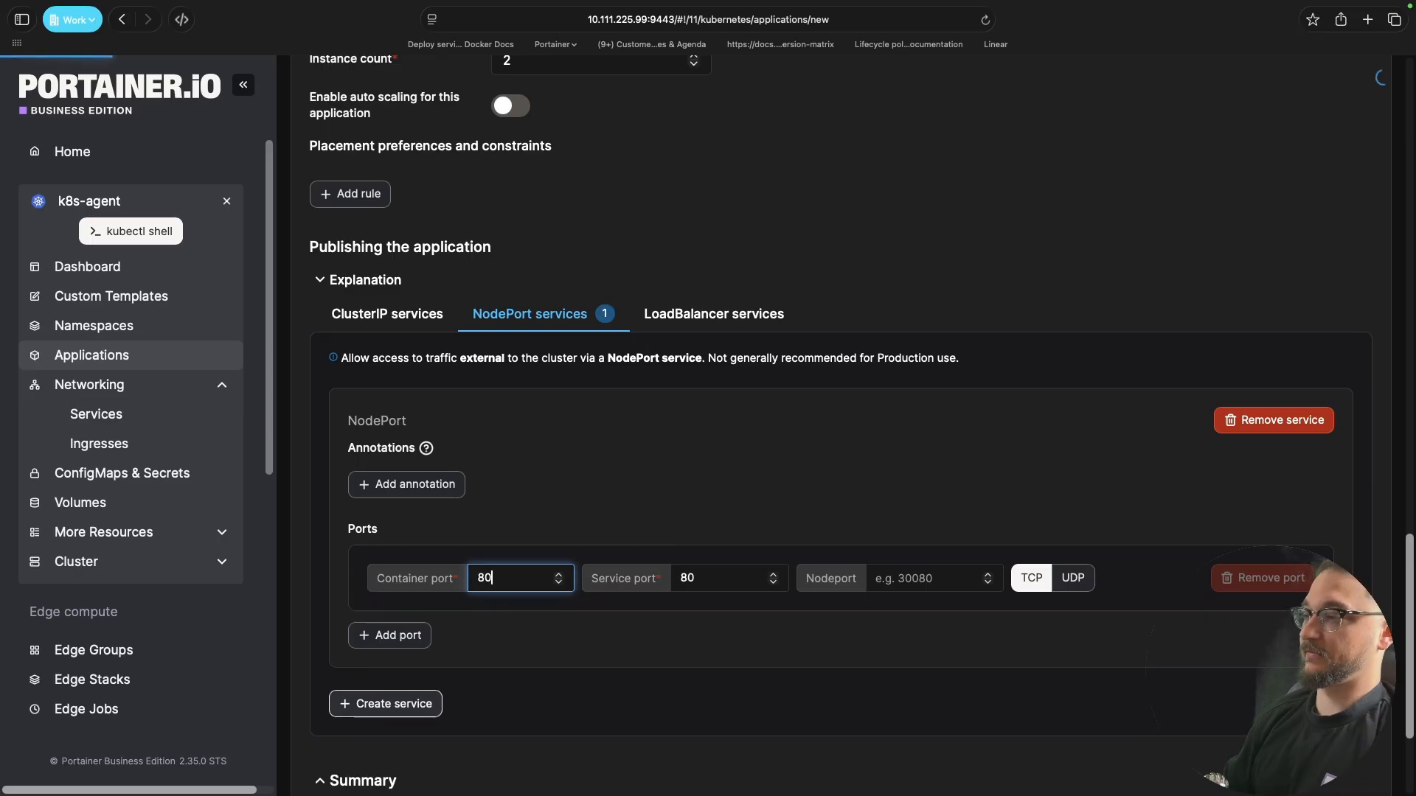
Step: Remove the NodePort service from the new application's publishing settings
left_click(936, 586)
left_click(881, 521)
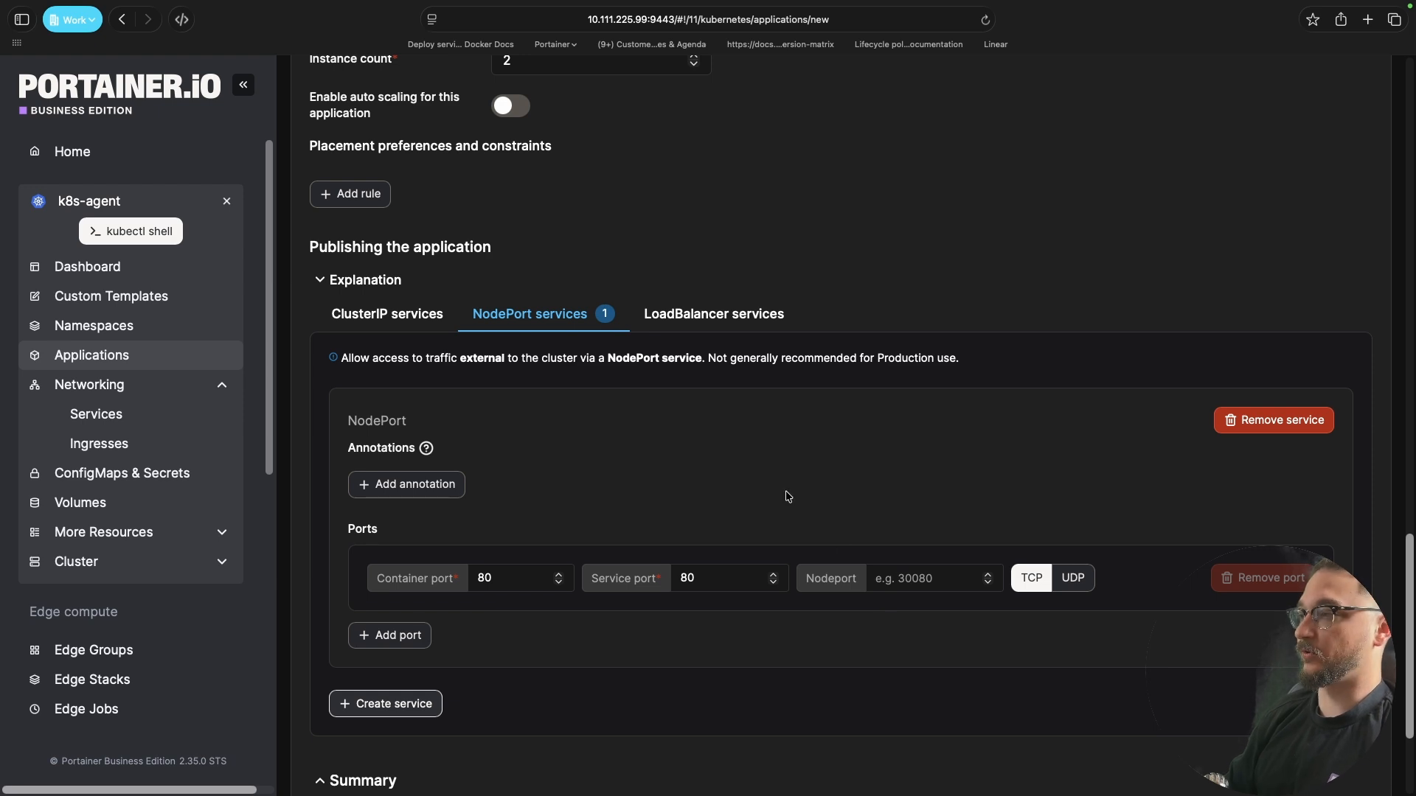
left_click(1299, 426)
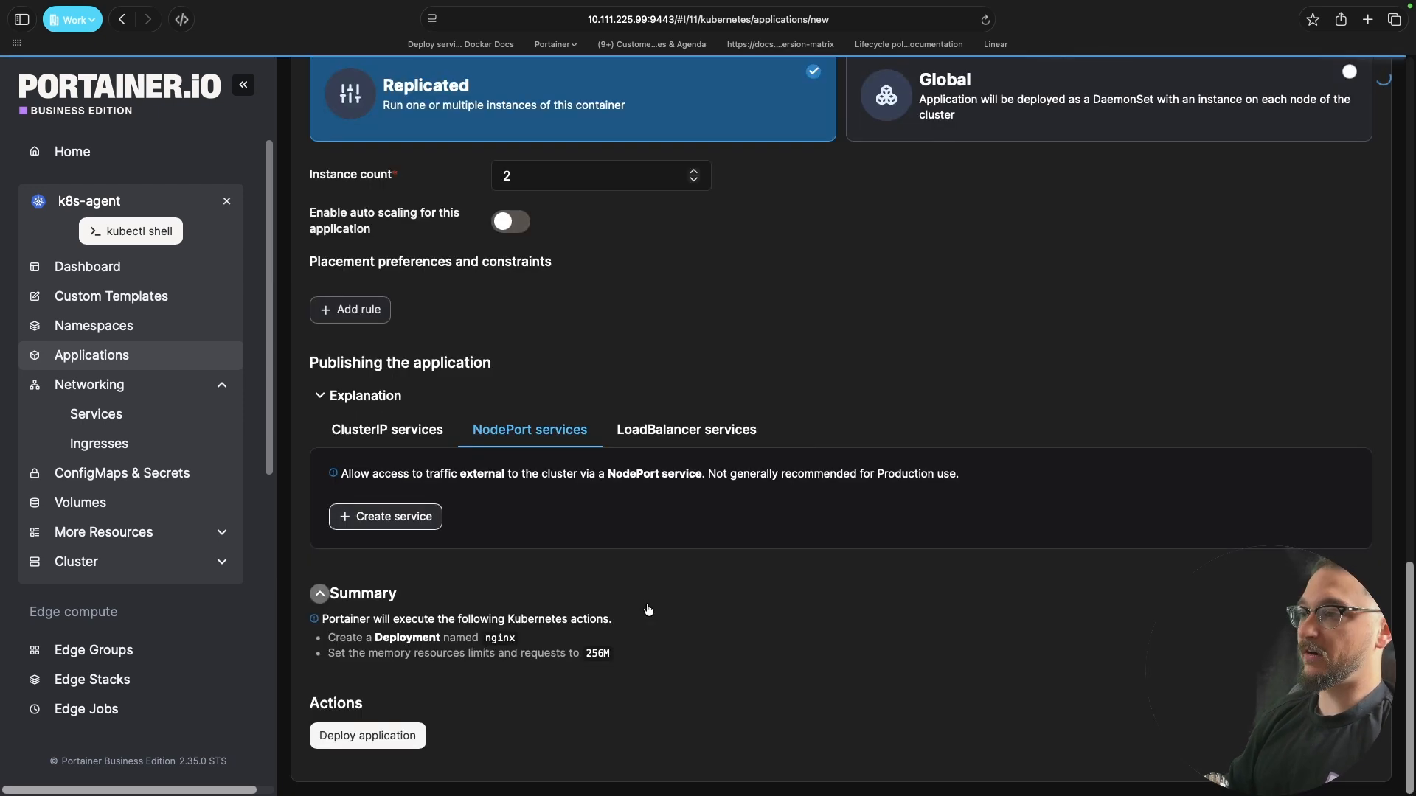
Step: Review the summary of Kubernetes actions and the resource reservations, and deploy the nginx application
left_click(831, 592)
left_click(365, 649)
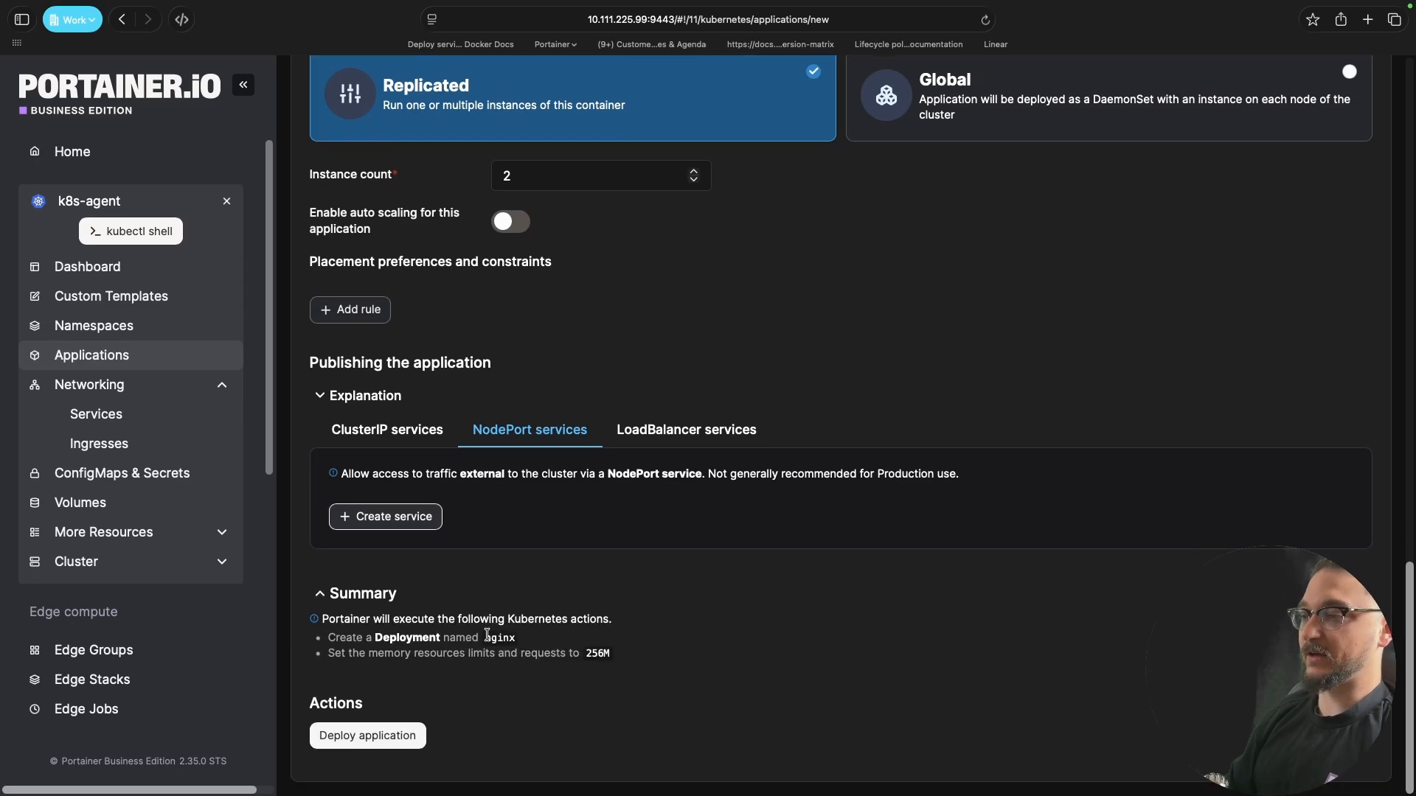
left_click_drag(370, 637, 447, 636)
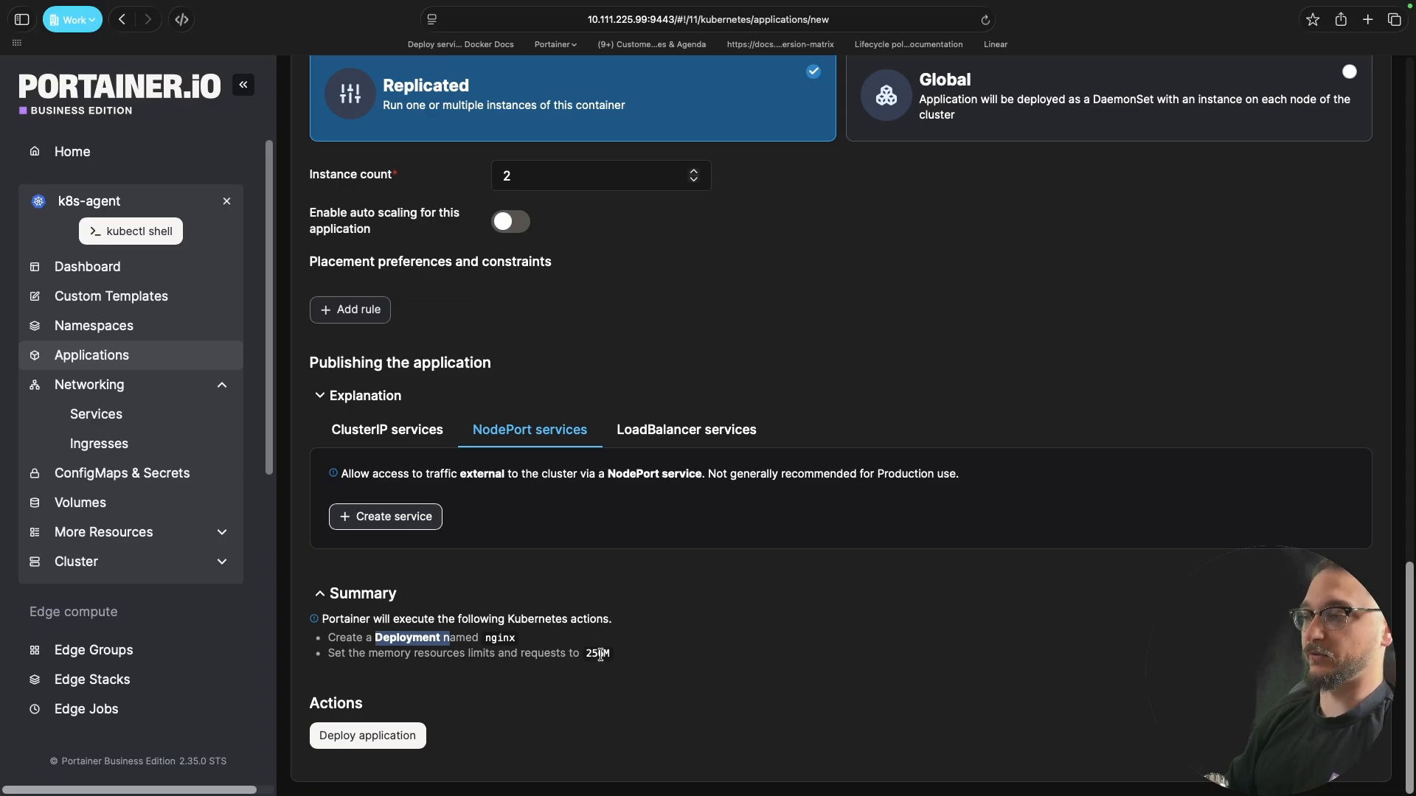
scroll(431, 395, "up", 7)
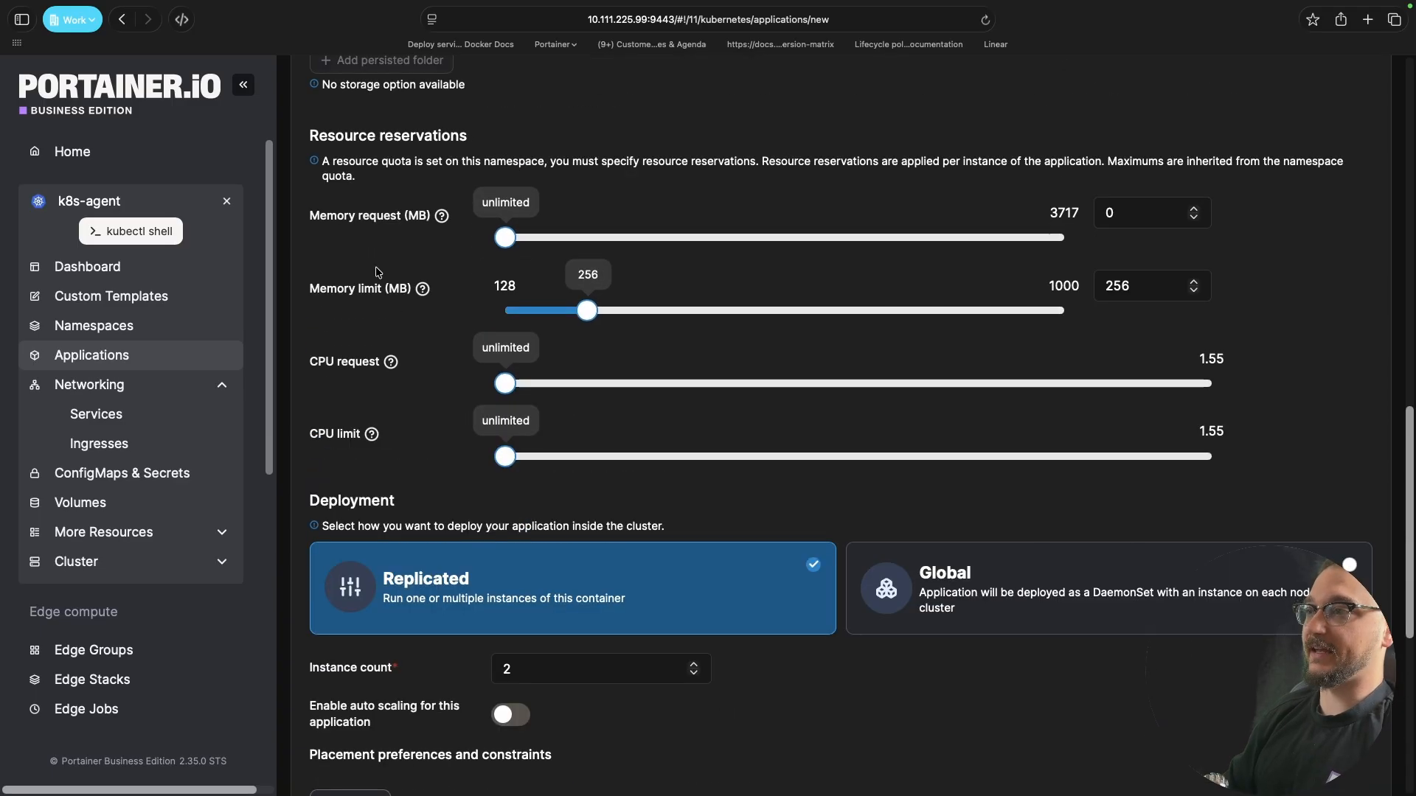
scroll(730, 578, "down", 7)
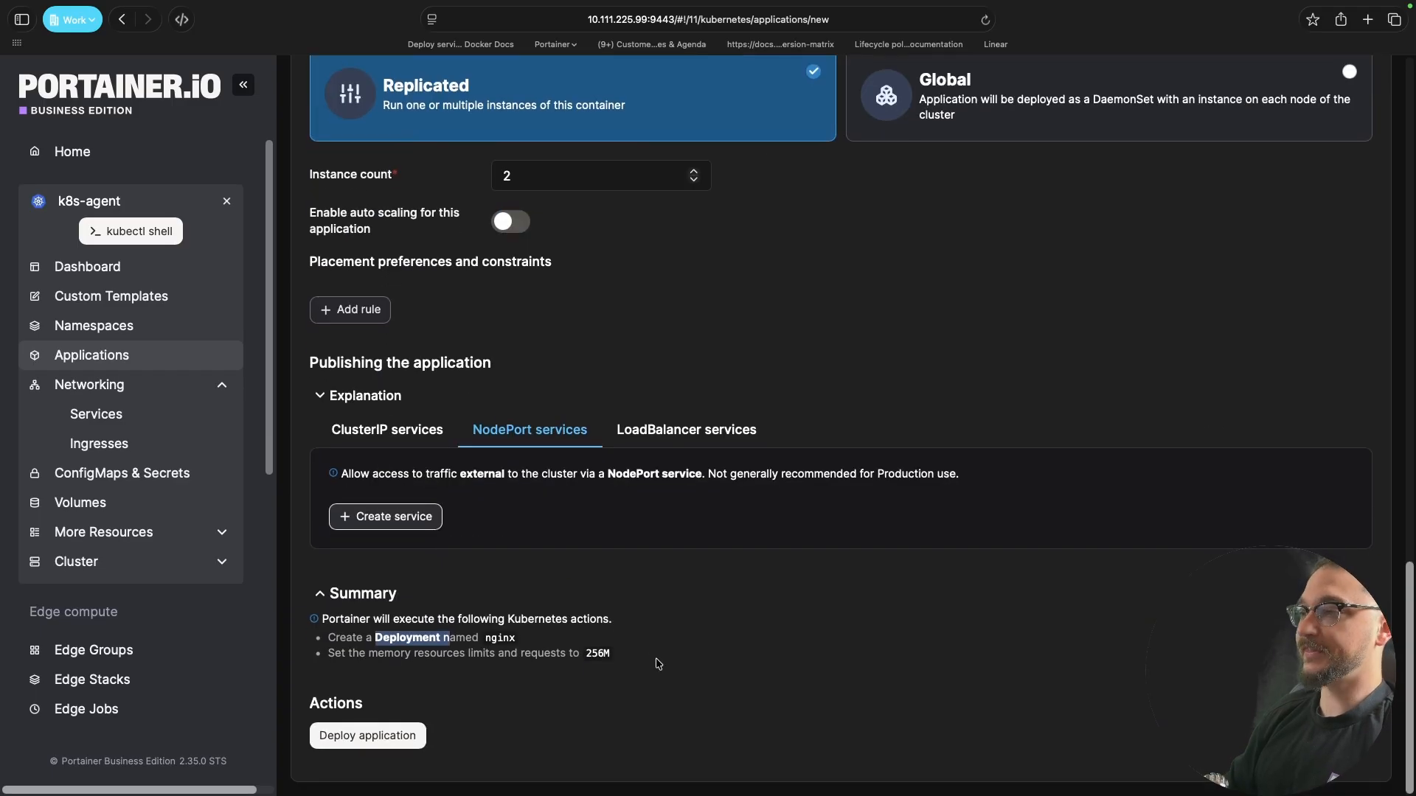
left_click(409, 736)
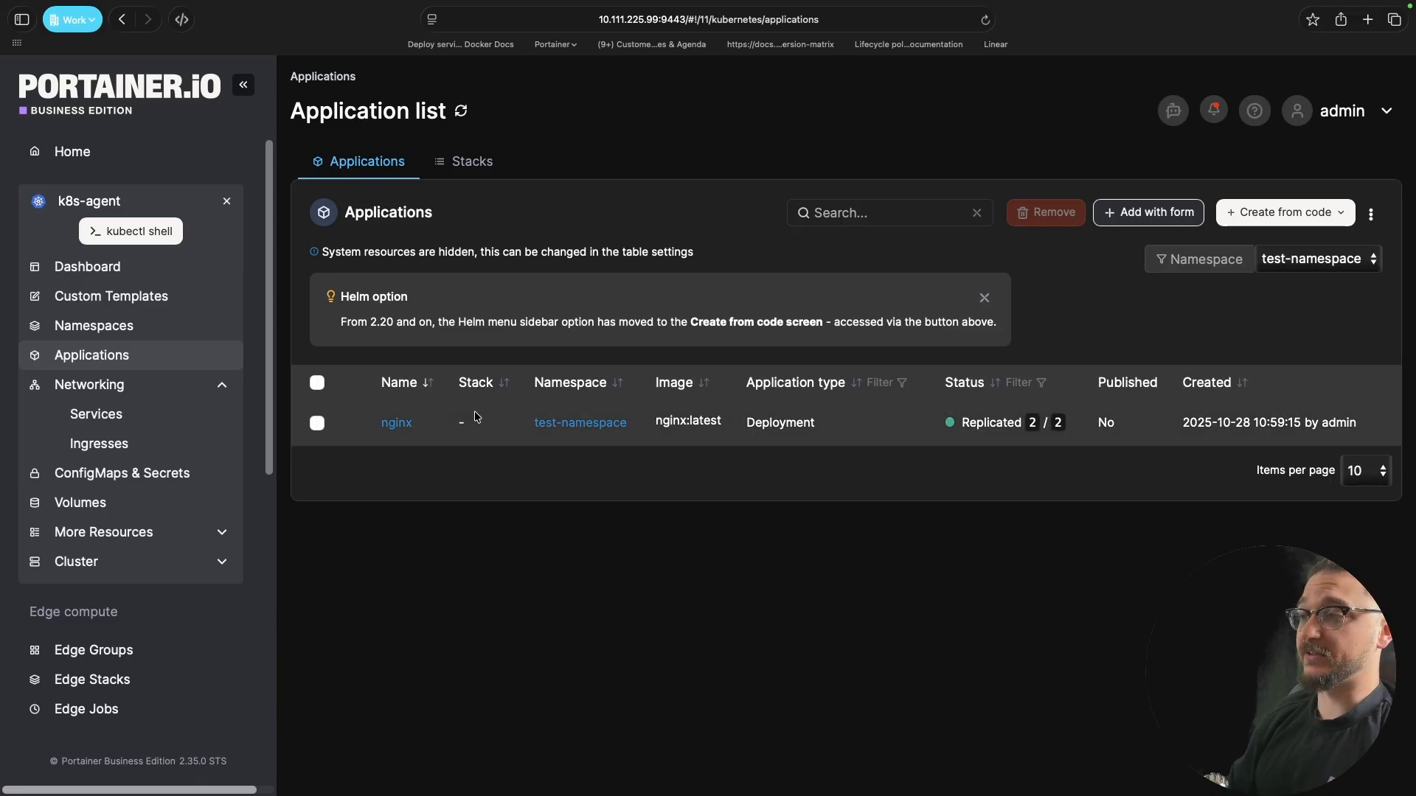
Step: Open the nginx application's details and examine its replication status, node placement and containers
left_click(397, 424)
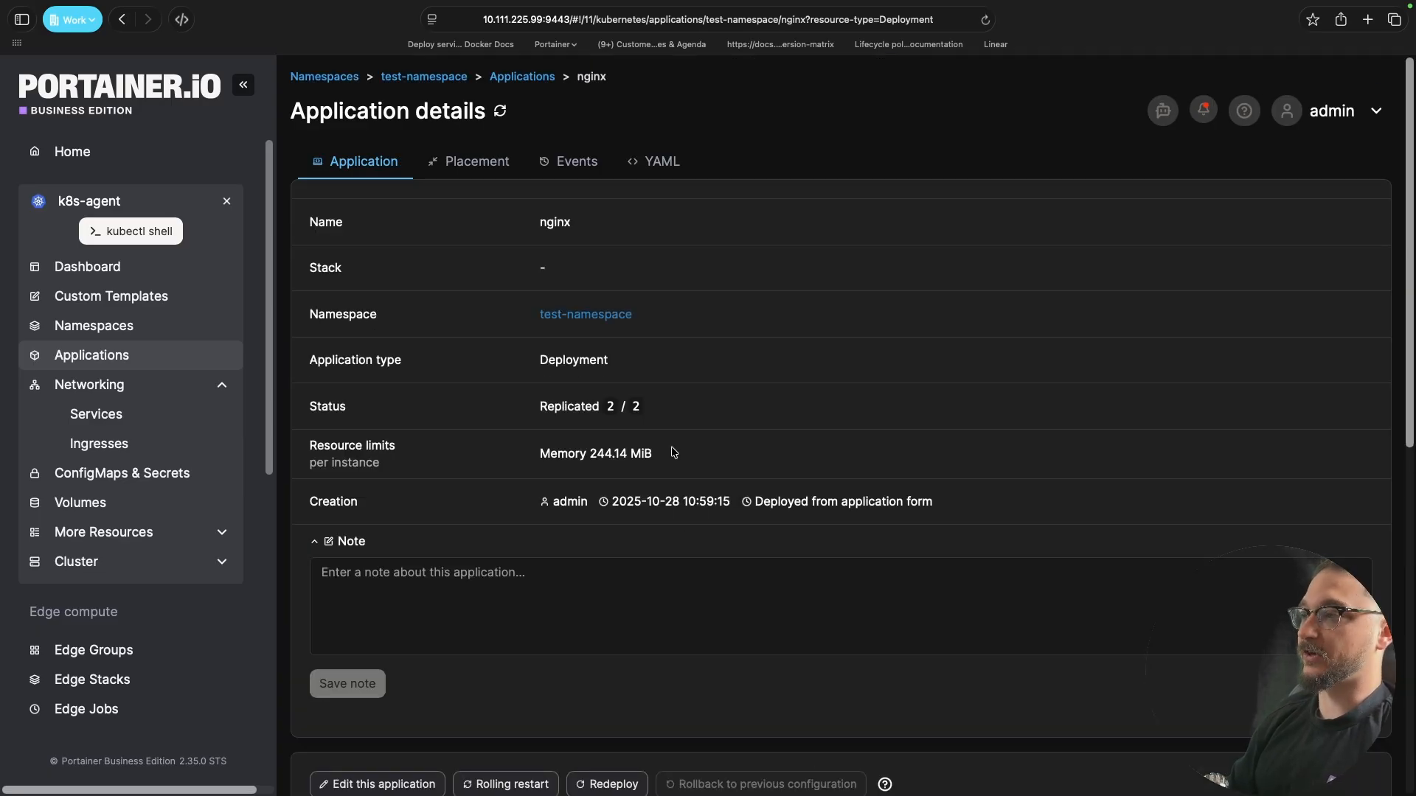
left_click_drag(642, 403, 567, 397)
left_click(656, 346)
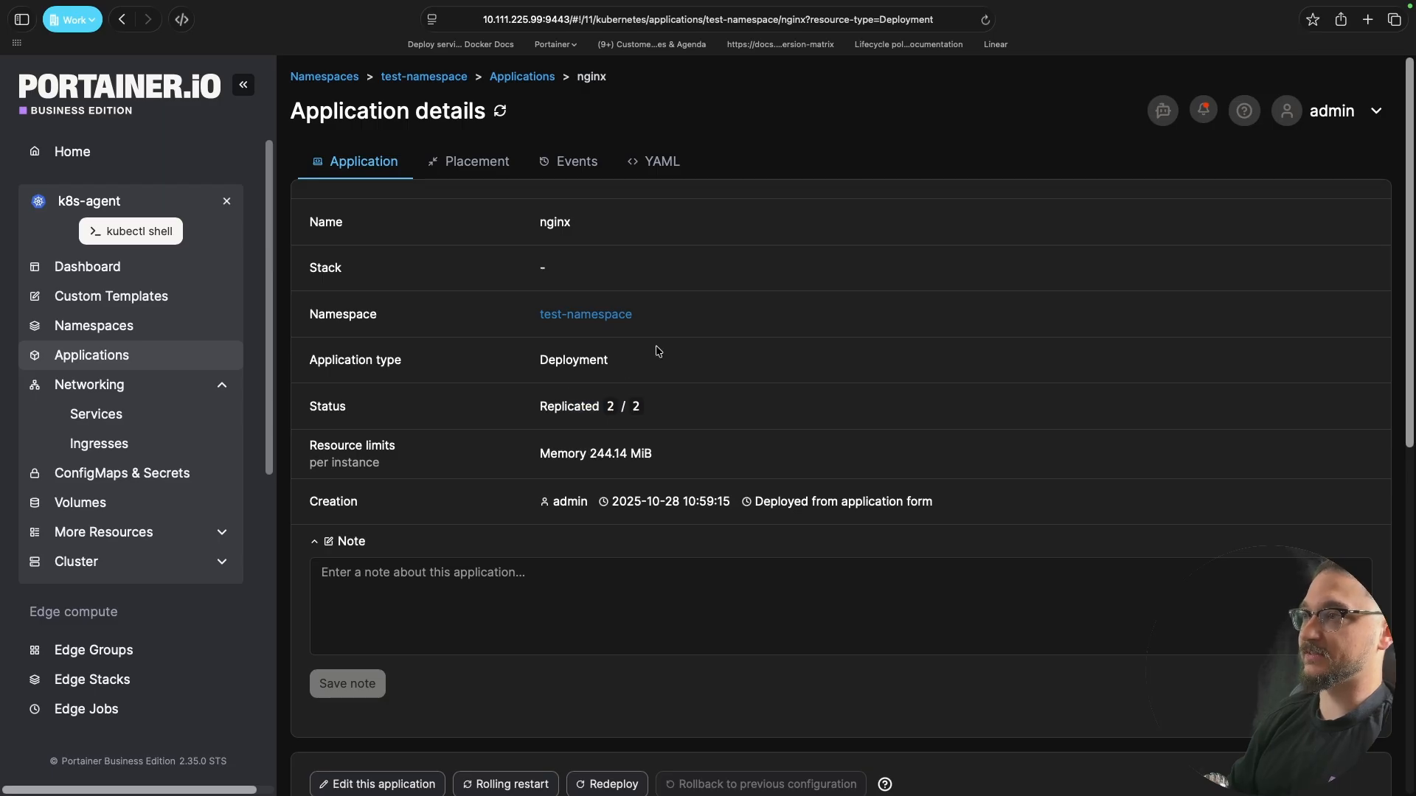
left_click(487, 168)
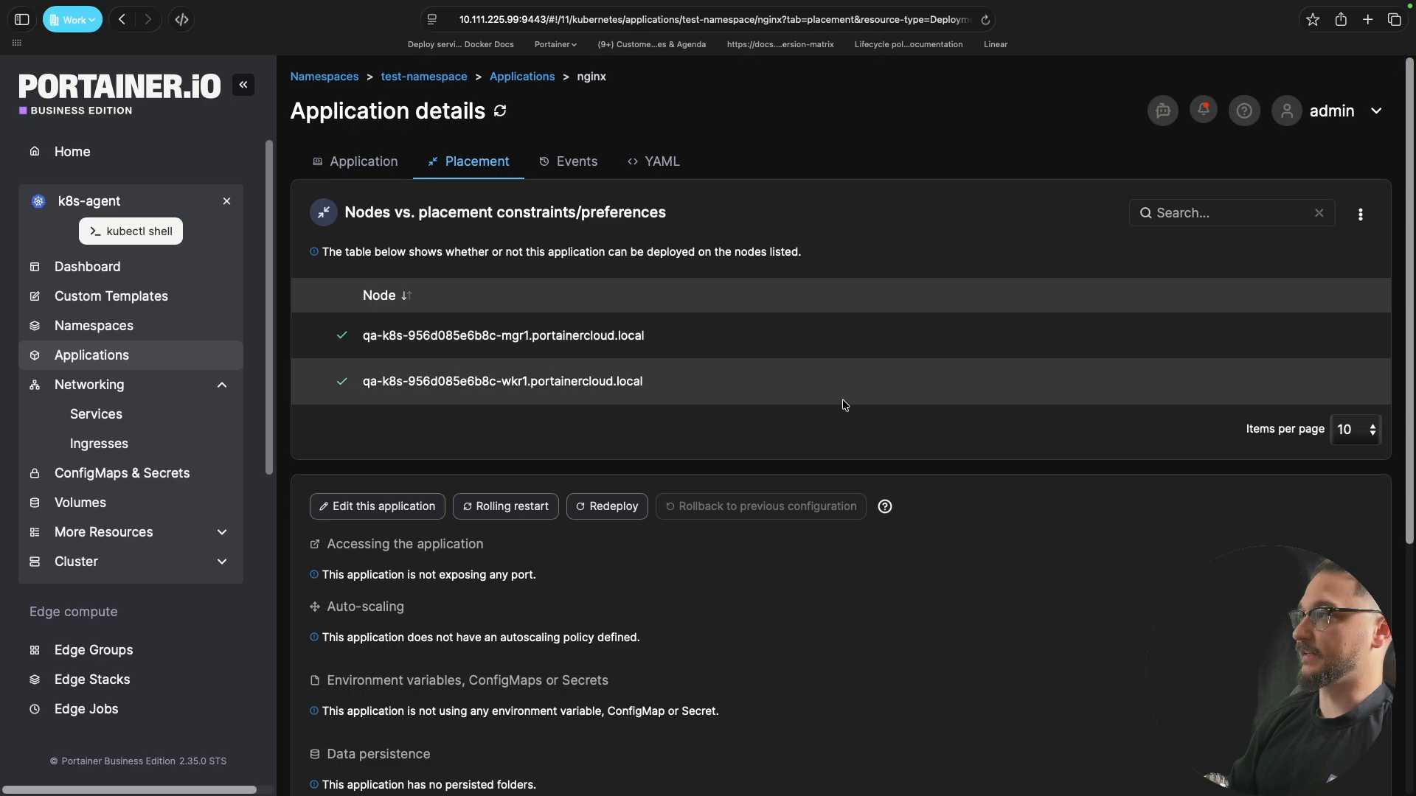
scroll(669, 490, "down", 5)
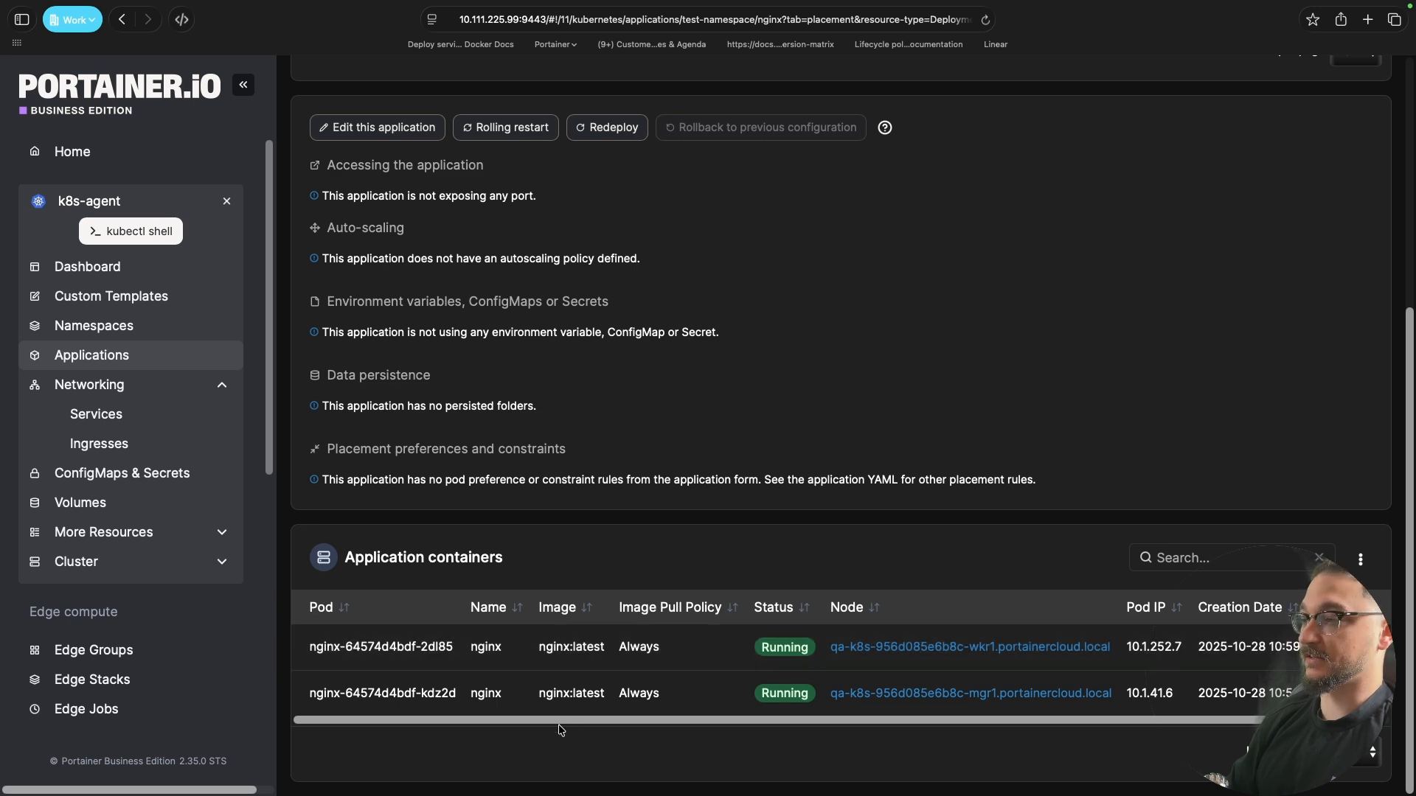
scroll(562, 730, "up", 5)
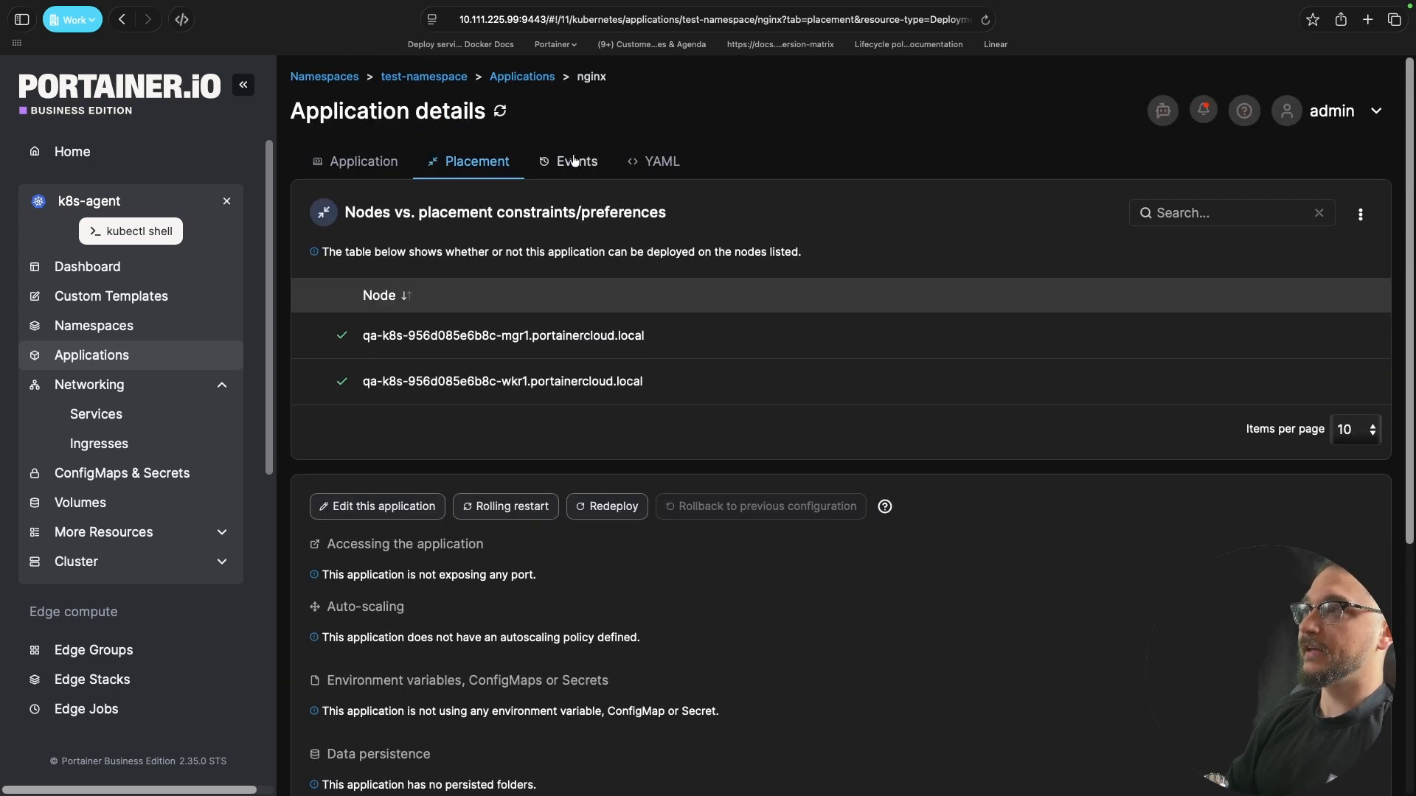
Step: Examine the nginx application's event log and read through its YAML manifest
left_click(573, 161)
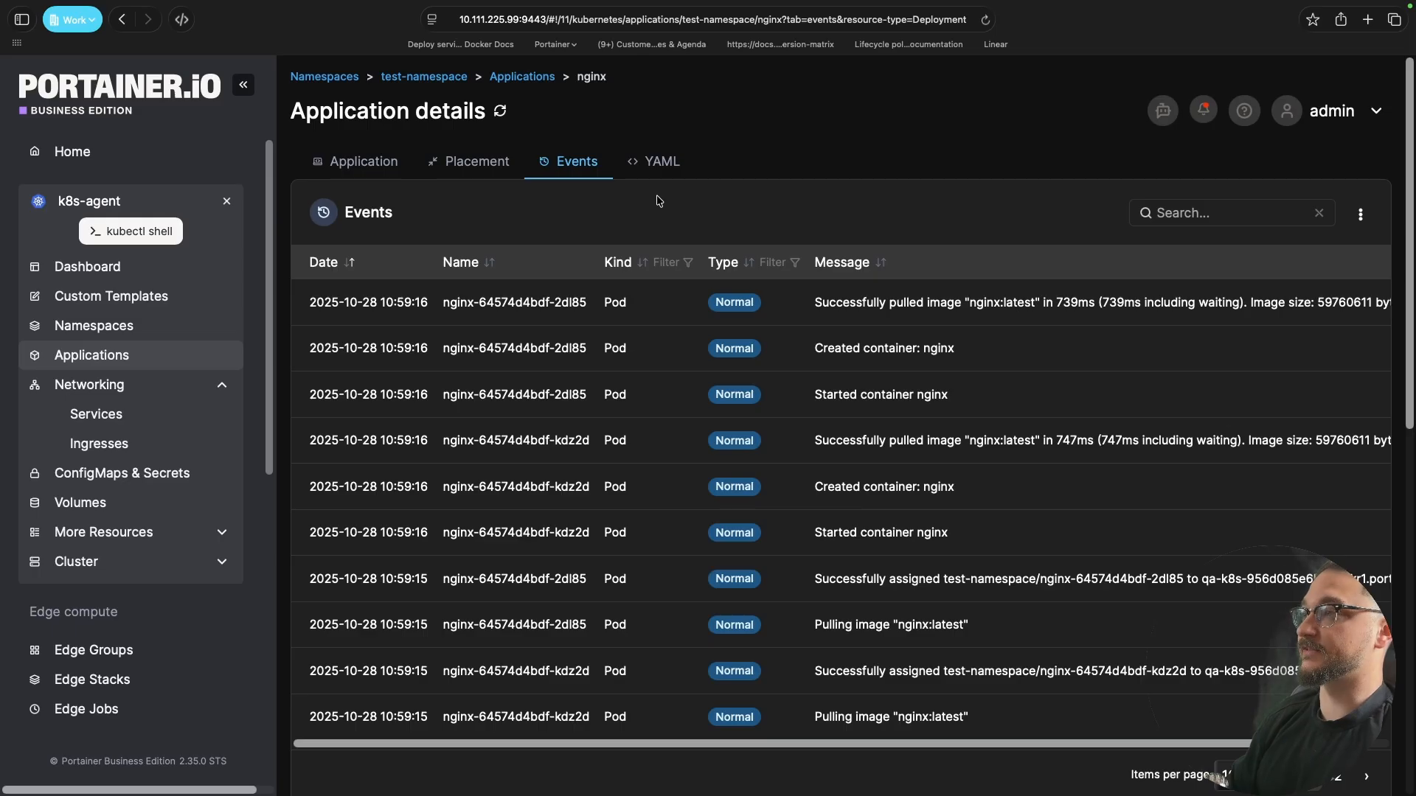
left_click(661, 162)
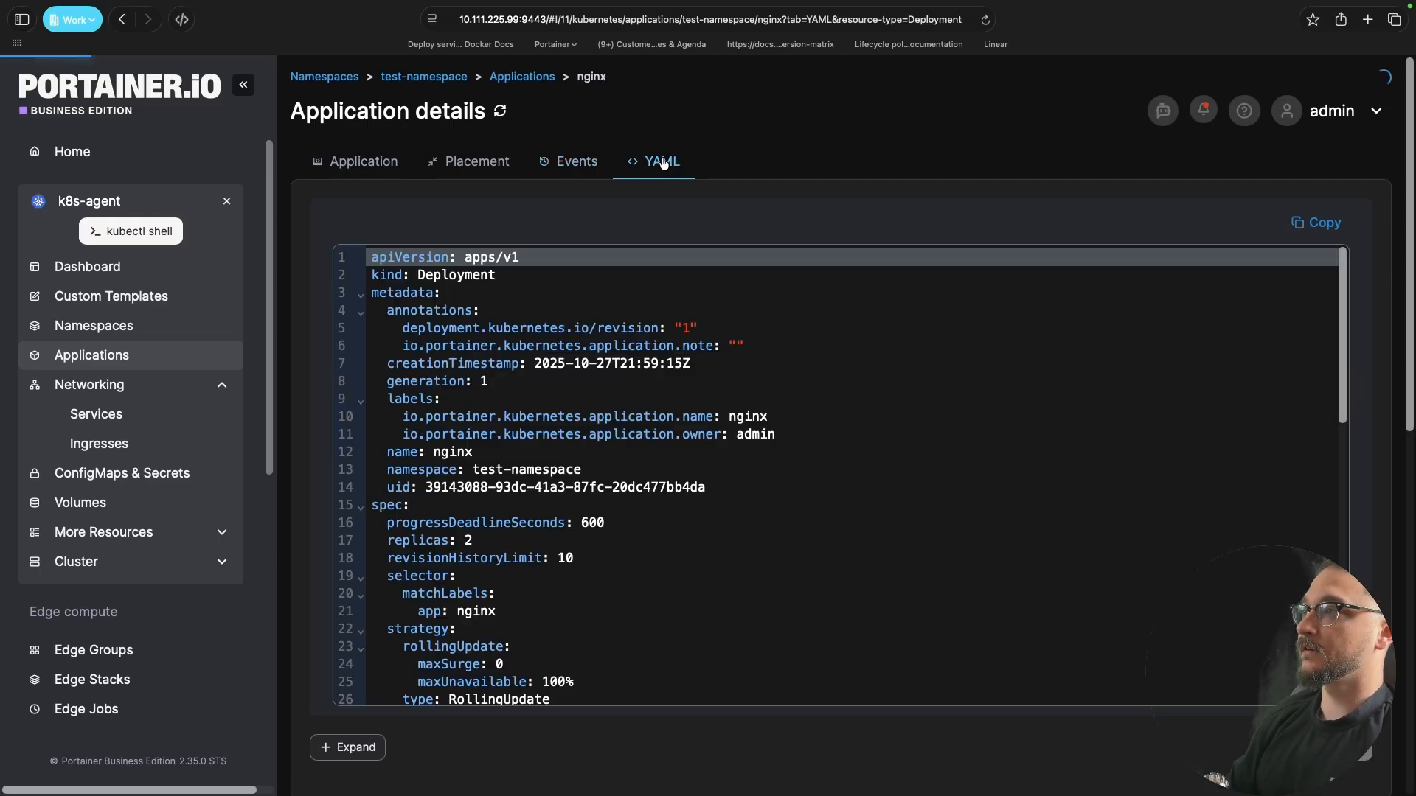
scroll(604, 562, "down", 10)
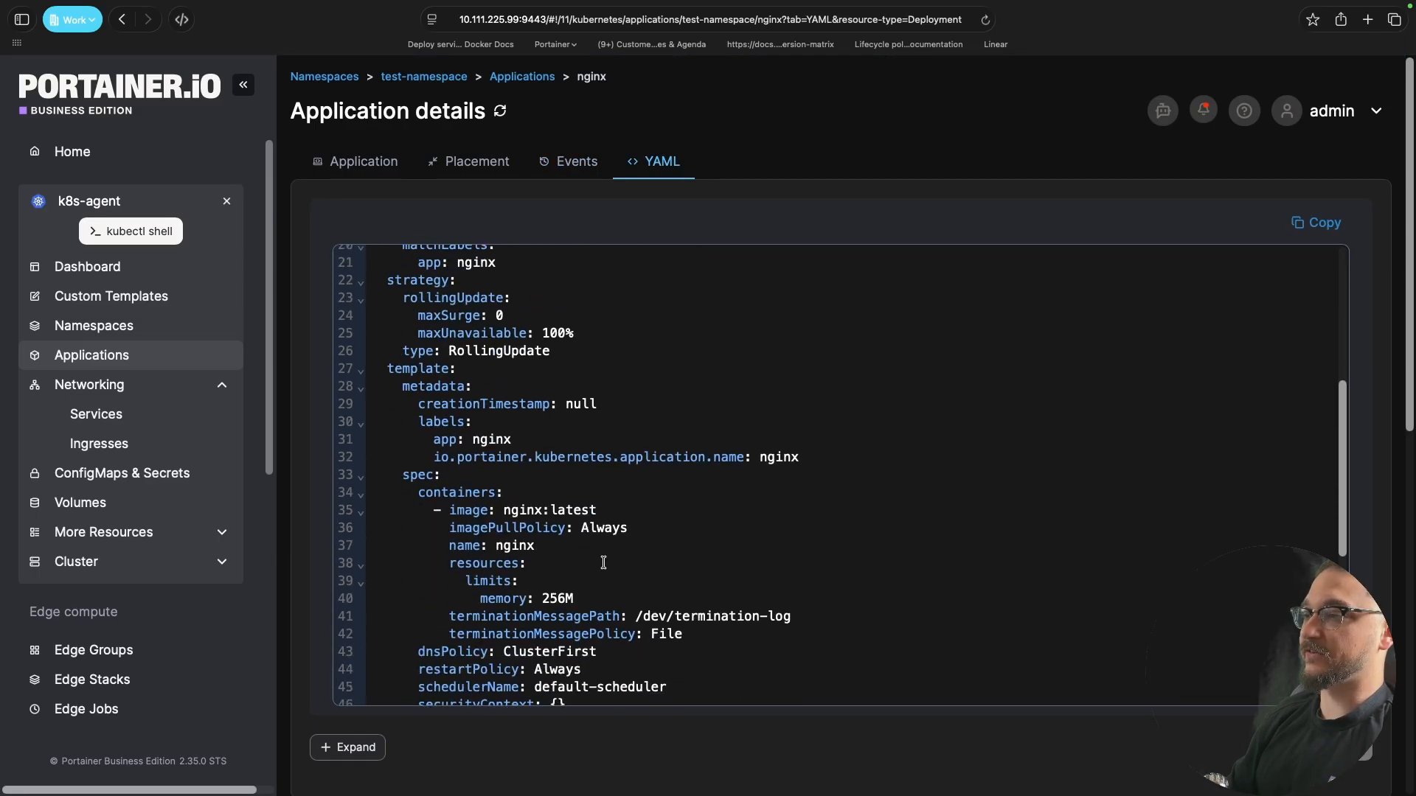
scroll(604, 563, "down", 5)
scroll(601, 568, "up", 5)
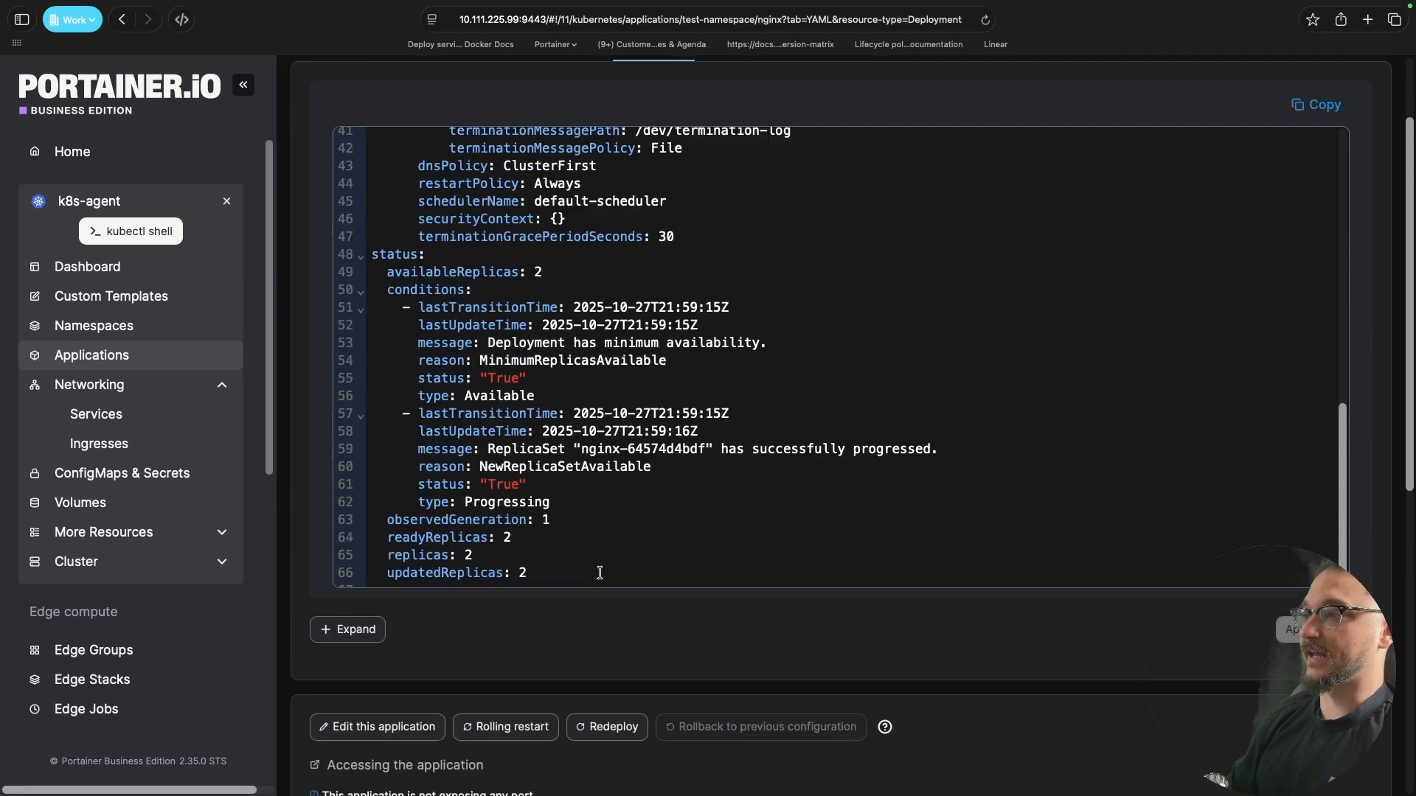
scroll(599, 573, "up", 8)
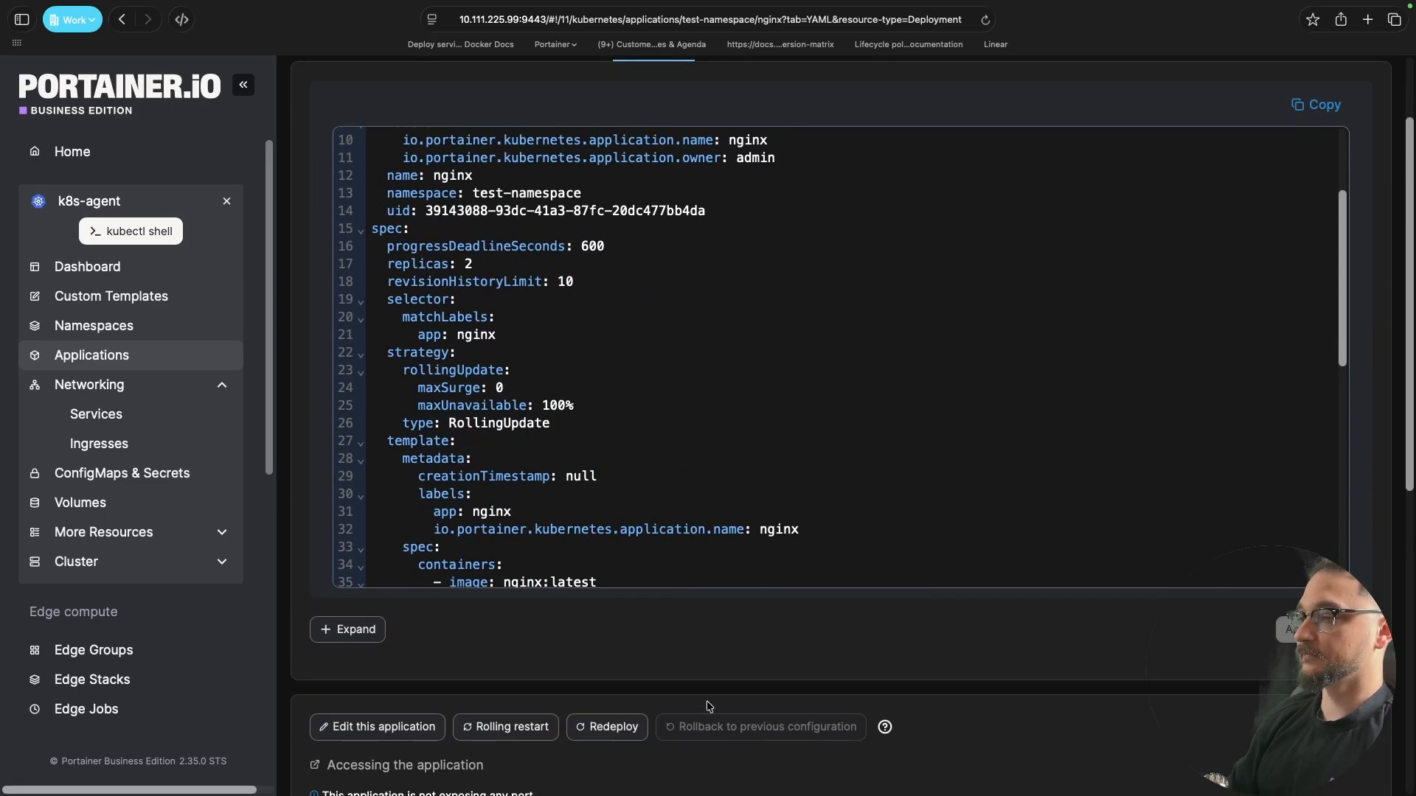
Step: Open the nginx application for editing and set its instance count to 1
scroll(708, 706, "down", 5)
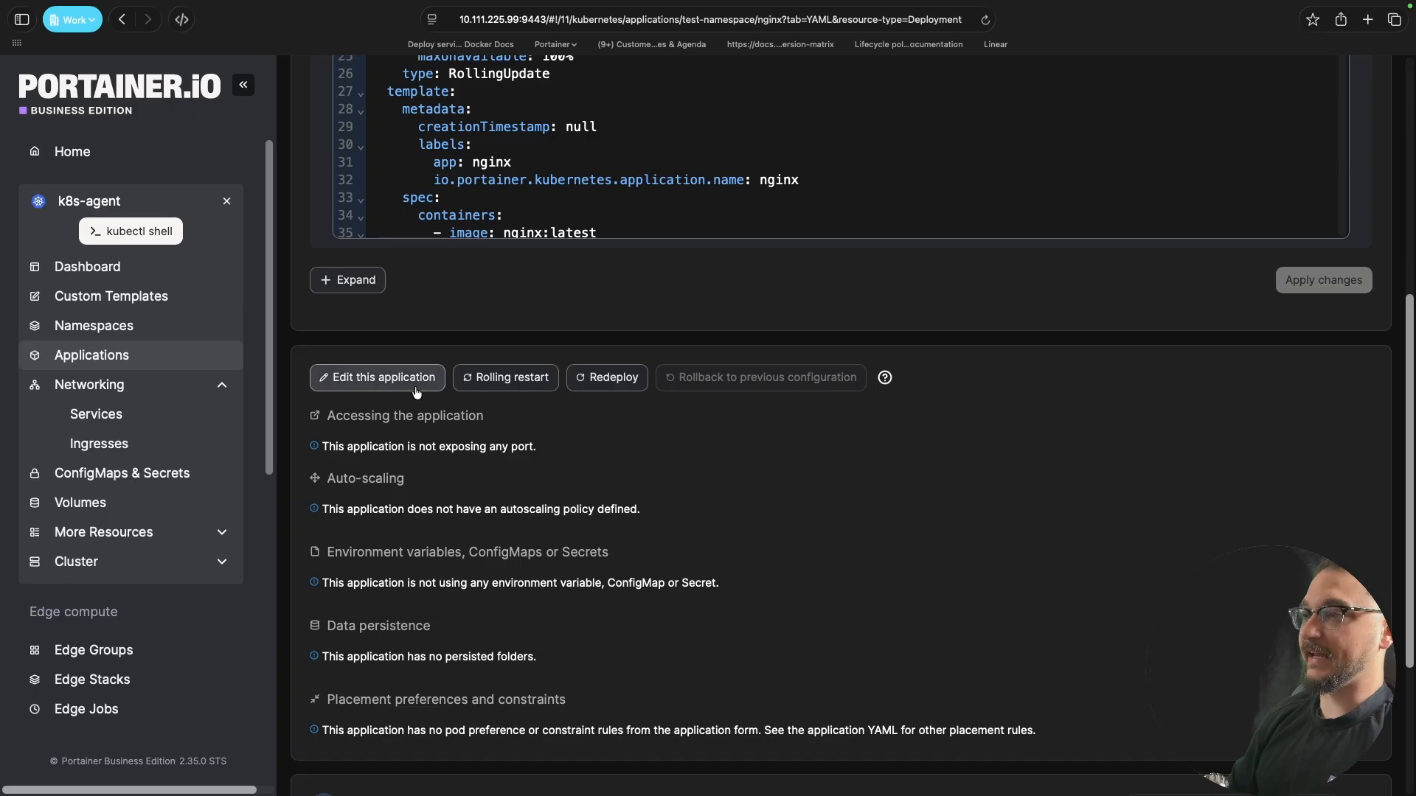
left_click(397, 384)
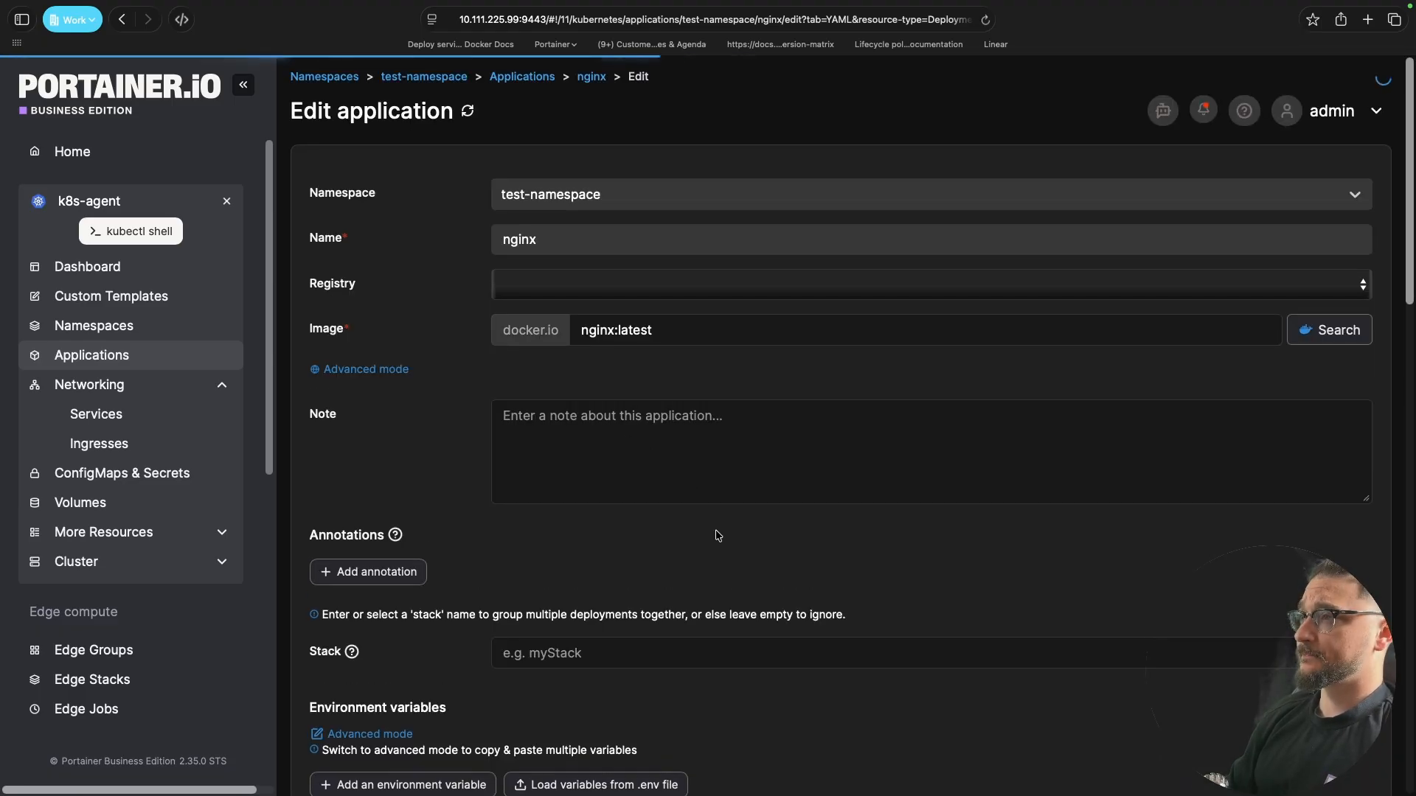
left_click(632, 474)
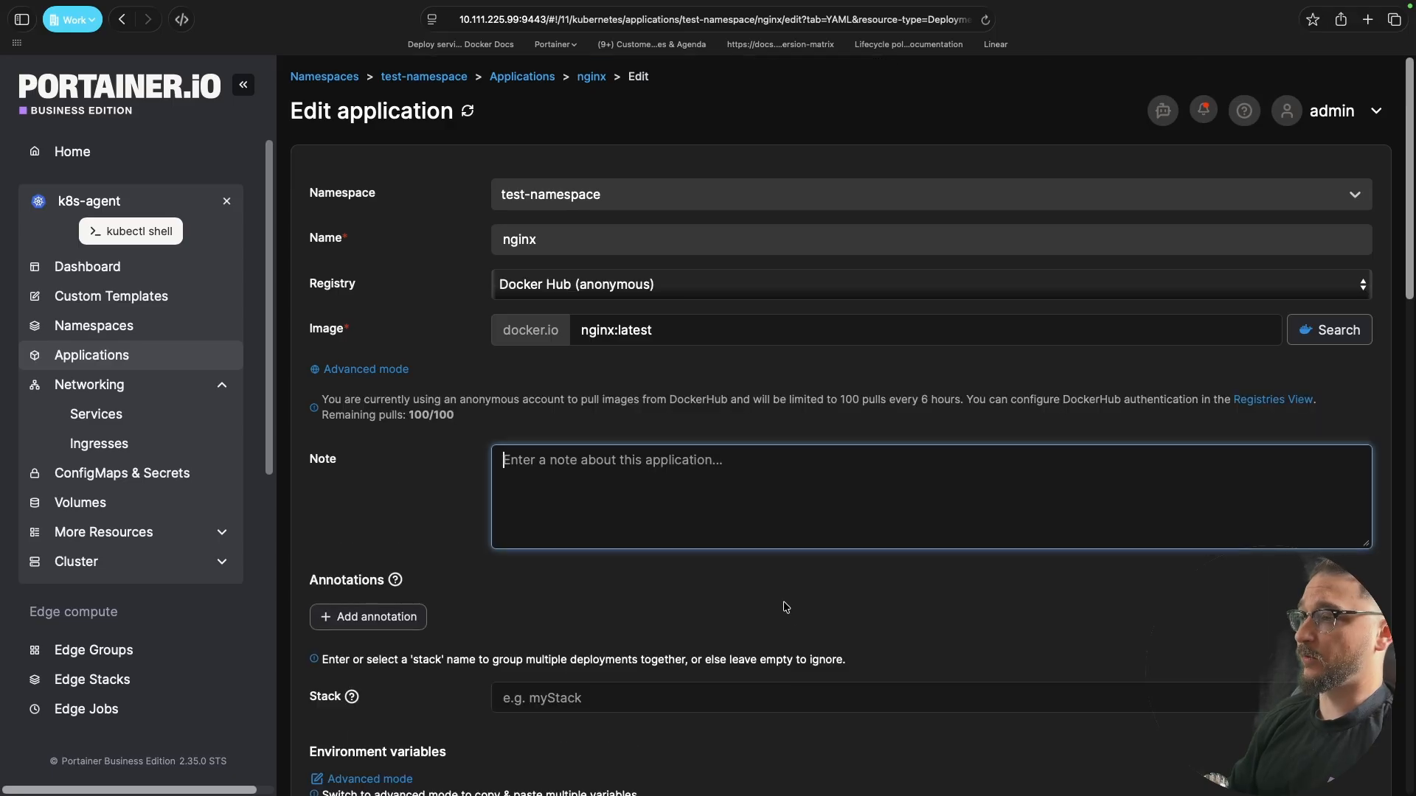
scroll(789, 616, "down", 6)
scroll(802, 564, "down", 6)
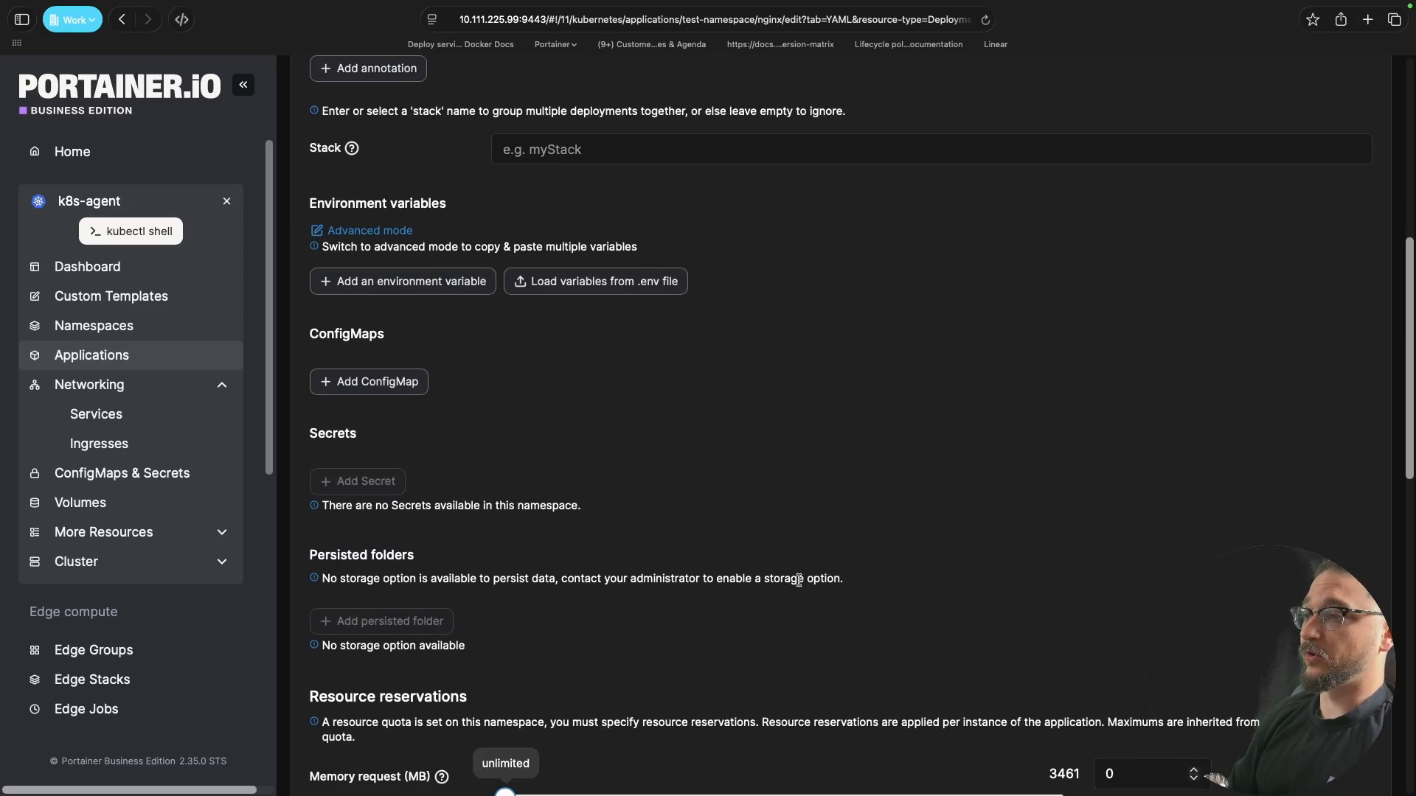
scroll(540, 514, "down", 3)
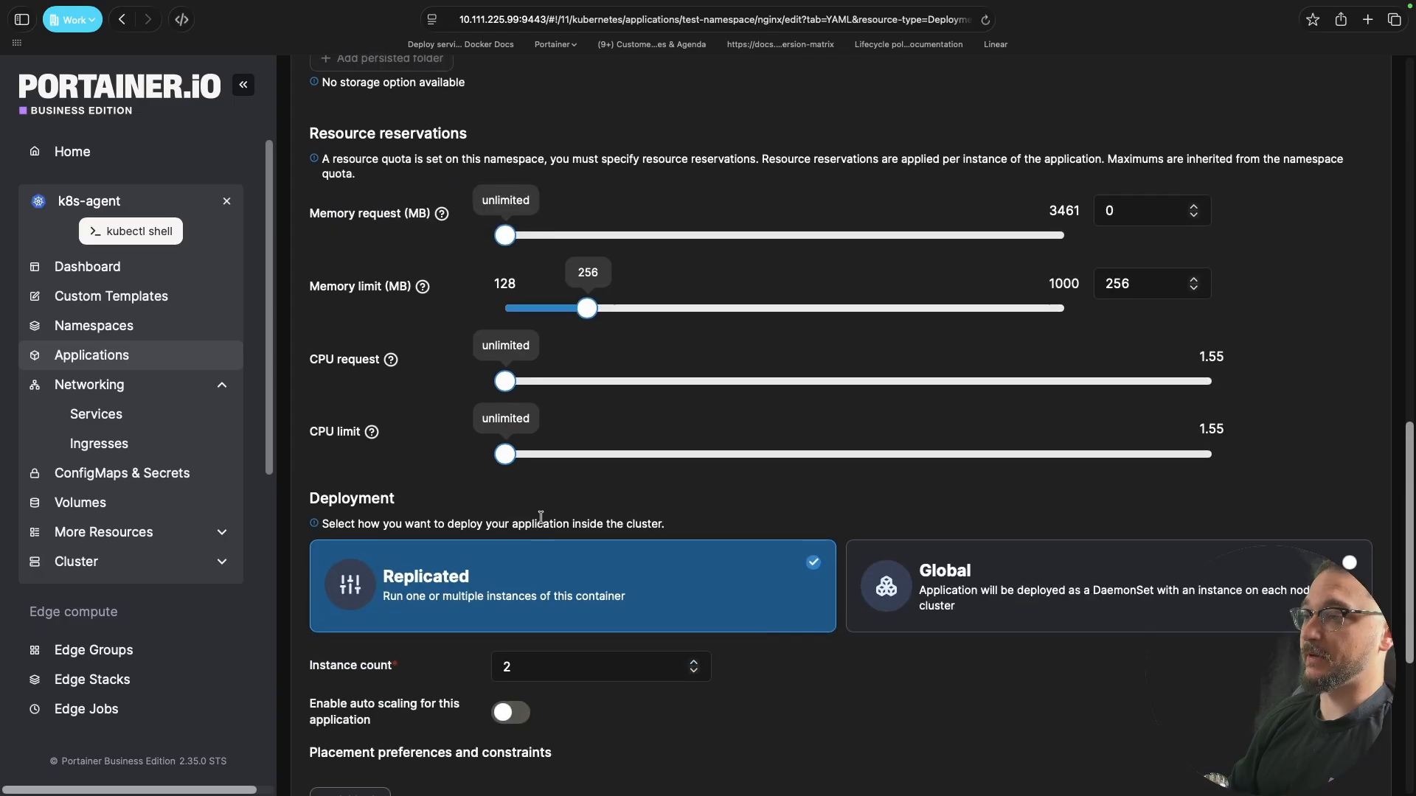
left_click(545, 668)
key("BackSpace")
type("1")
Step: Update the nginx application, accepting the possible service interruption, and check its replication status
scroll(657, 616, "down", 3)
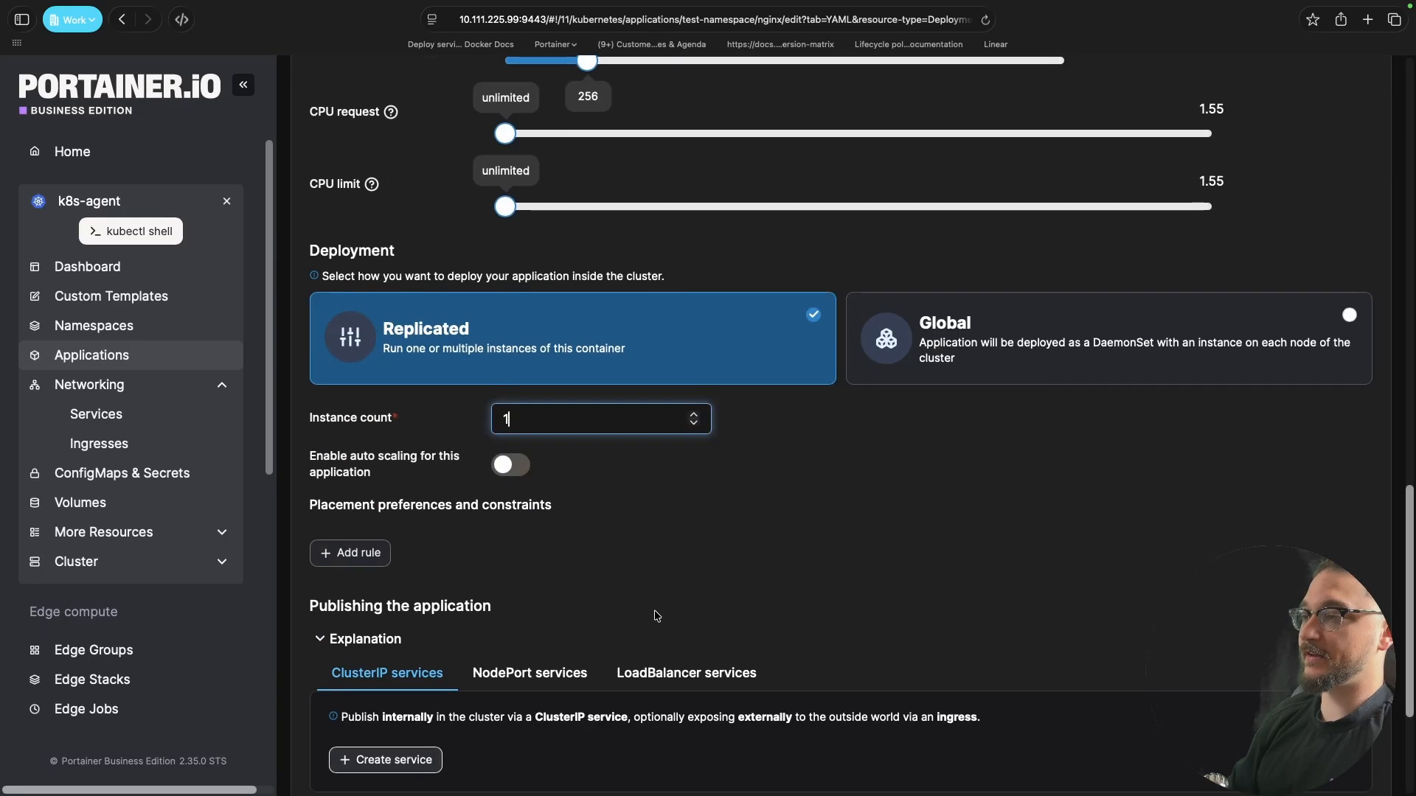
scroll(657, 616, "down", 3)
left_click(398, 741)
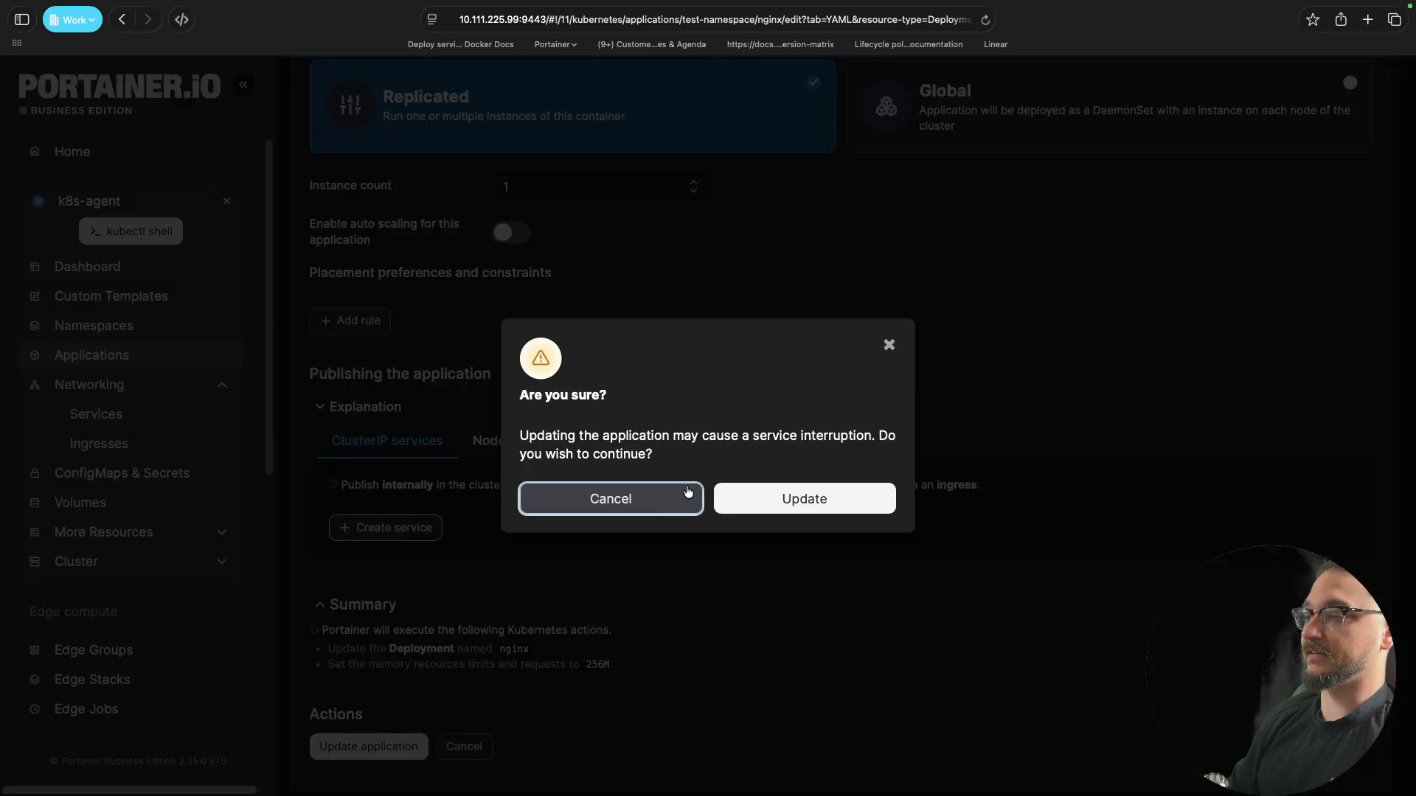
left_click(835, 504)
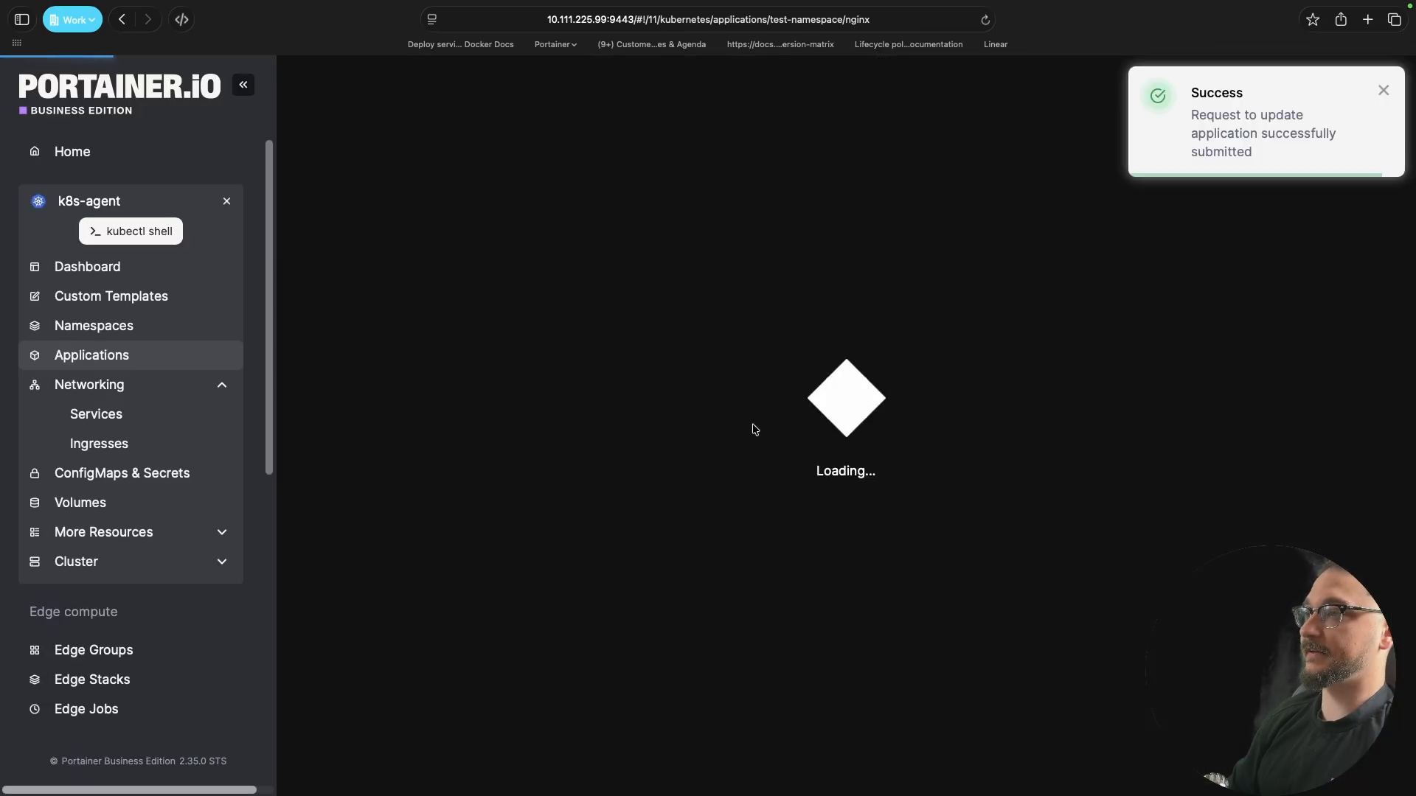
left_click_drag(645, 410, 540, 408)
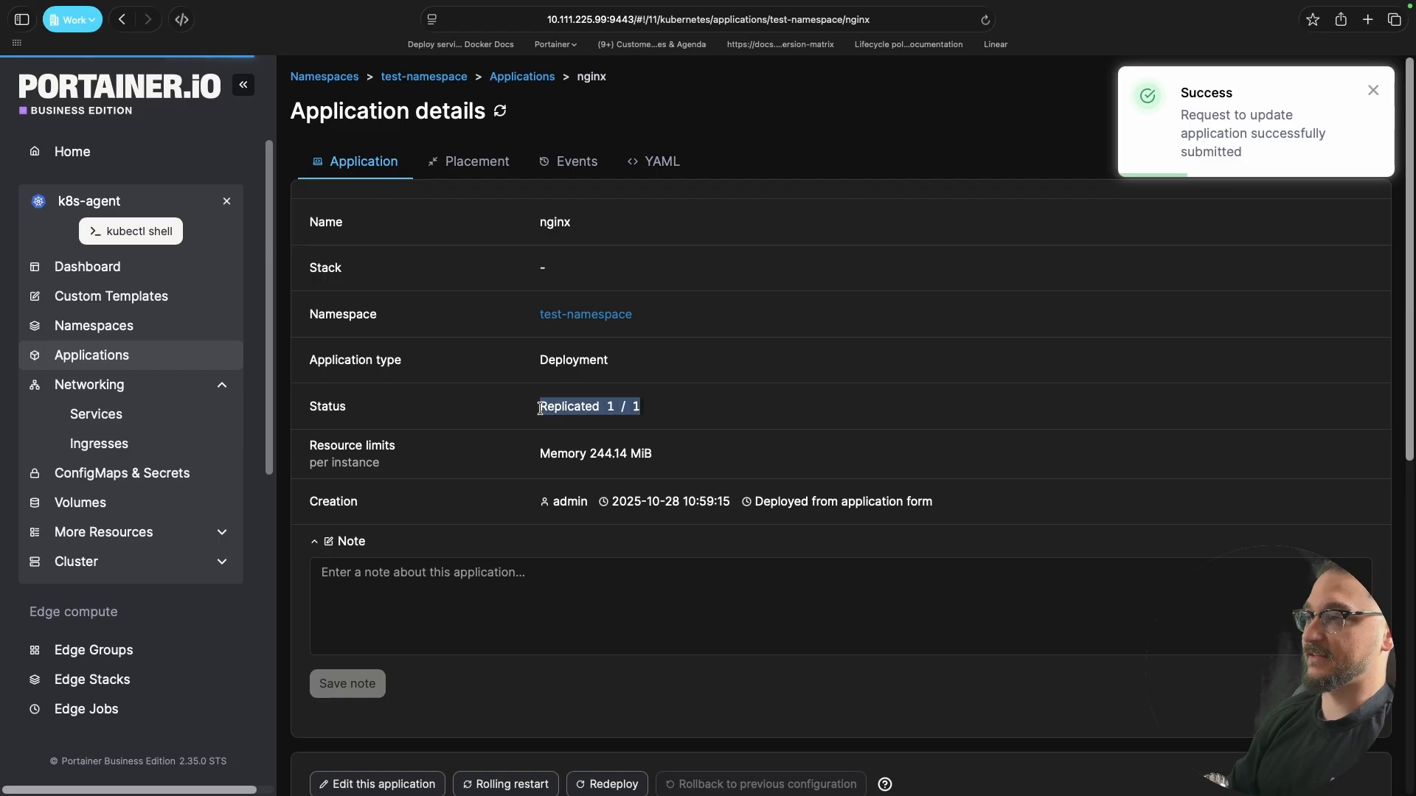
left_click(763, 404)
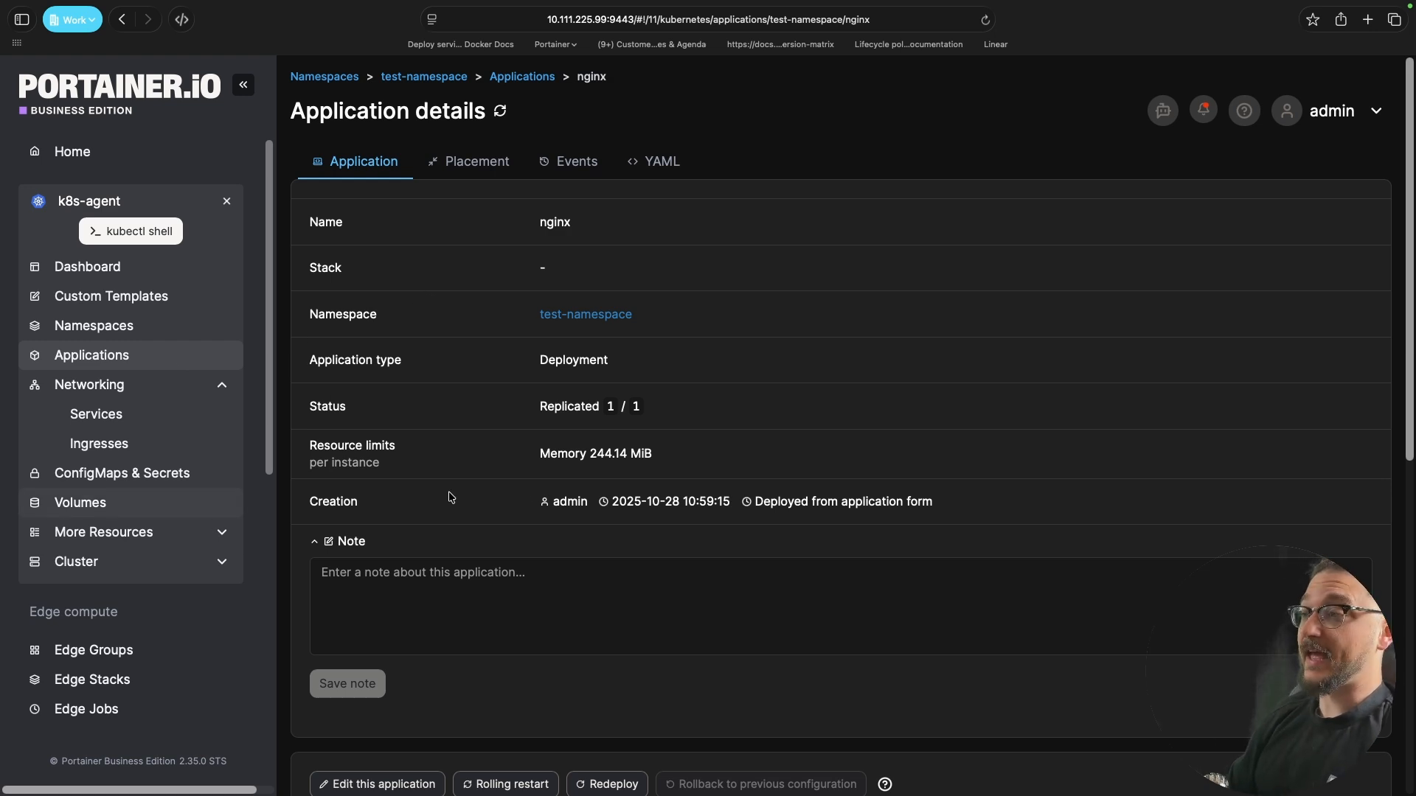
Step: Examine the nginx application's container table across all its columns, including the available container actions
scroll(677, 574, "down", 3)
scroll(677, 574, "down", 10)
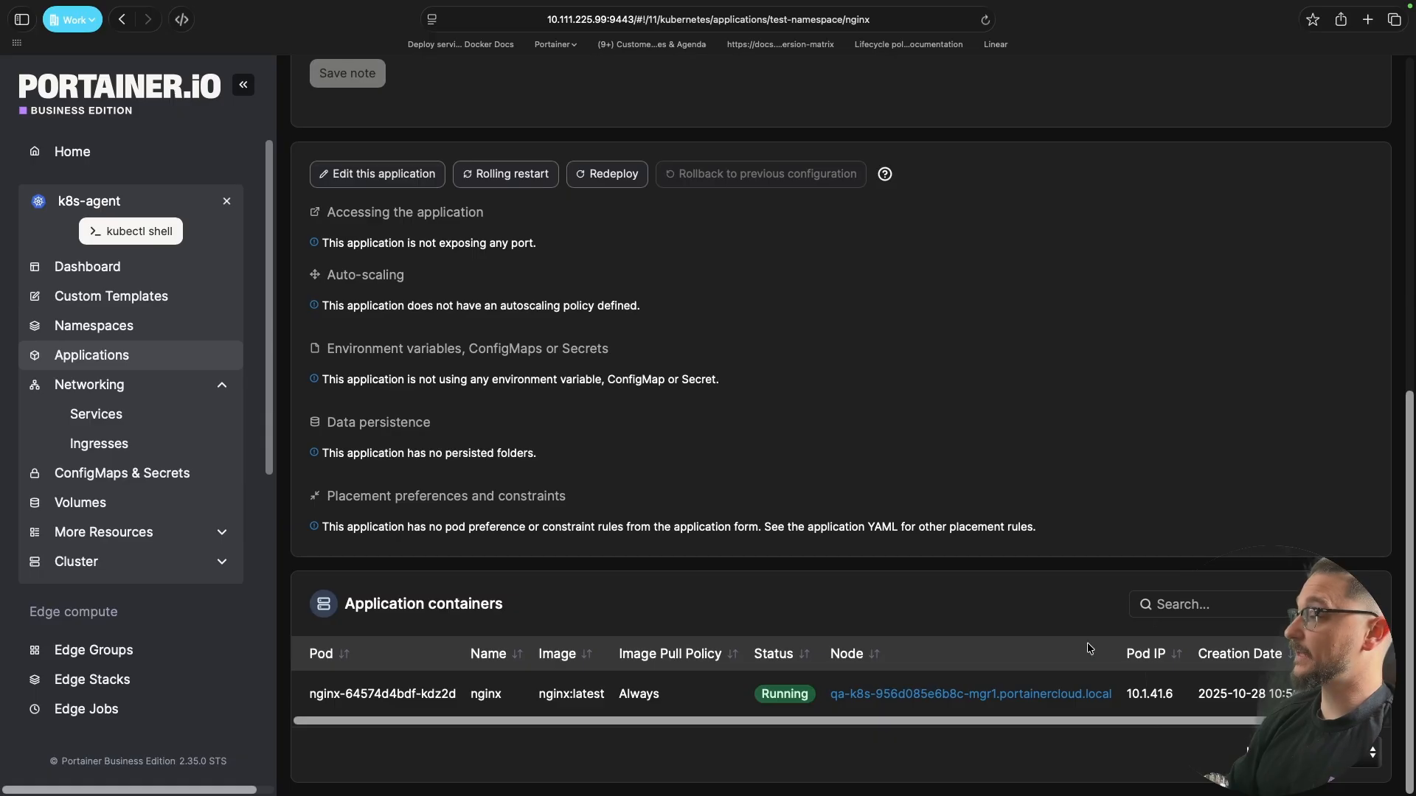
scroll(1090, 693, "right", 3)
scroll(1093, 708, "left", 3)
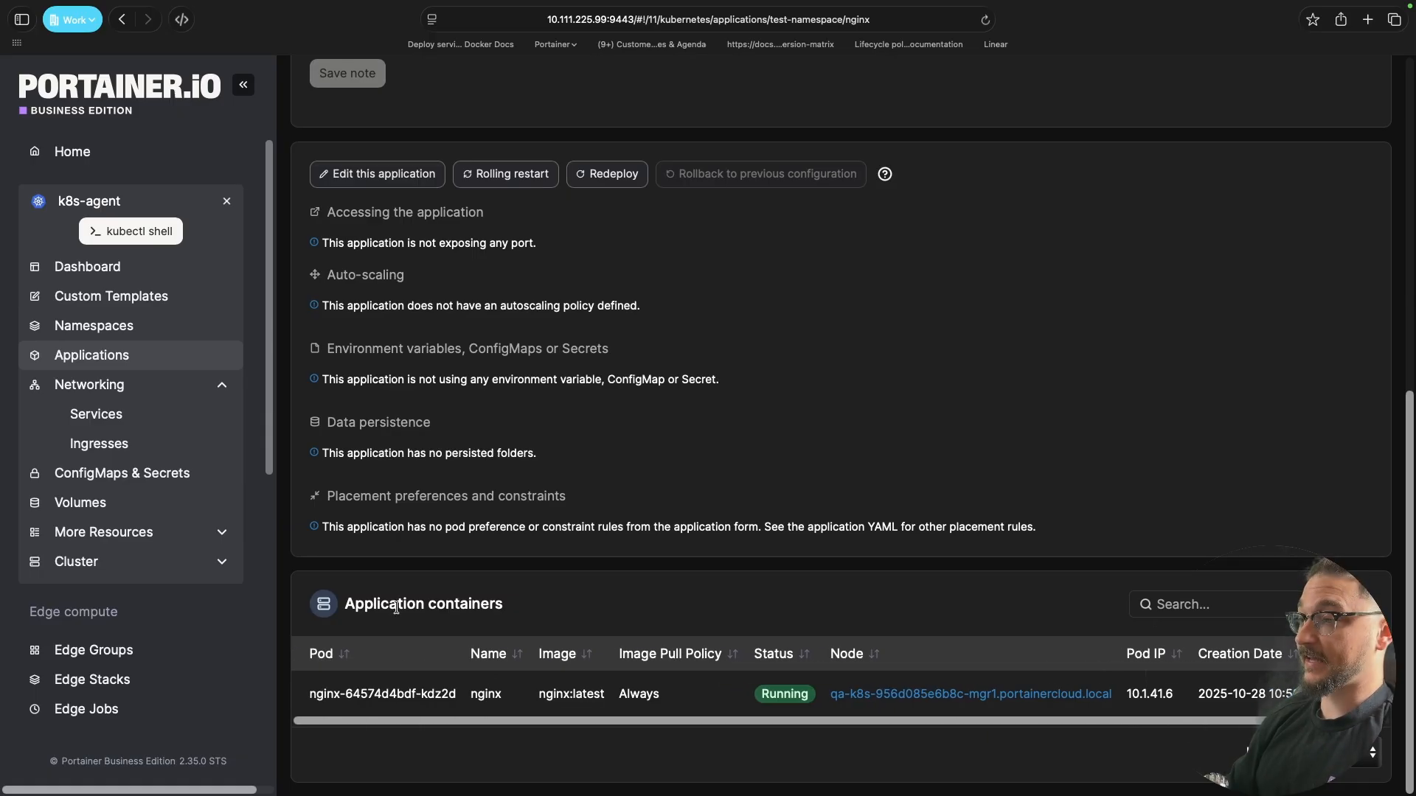
scroll(483, 707, "right", 2)
scroll(484, 730, "right", 2)
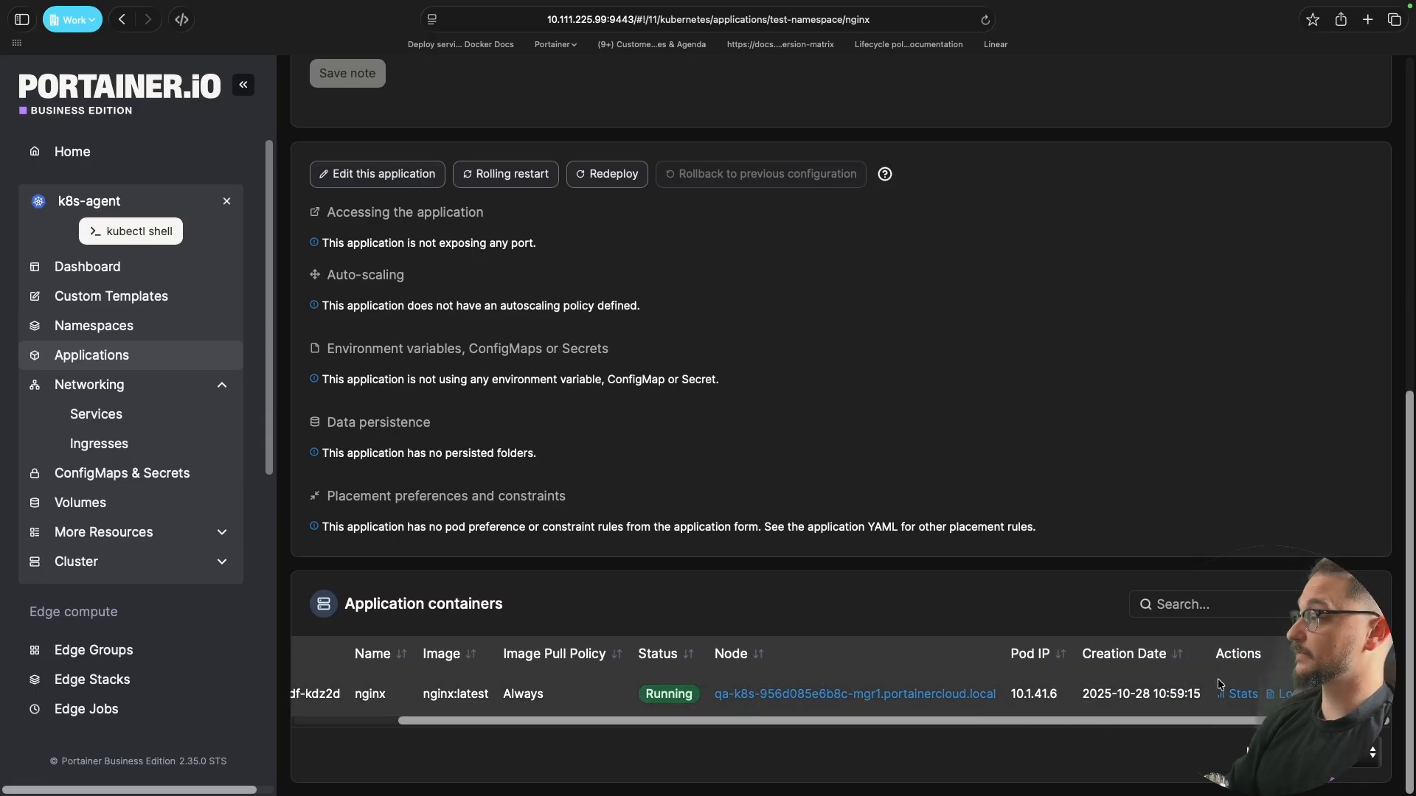
Step: Open the nginx container's statistics and inspect the refresh rate options and the memory and CPU usage graphs
left_click(1232, 696)
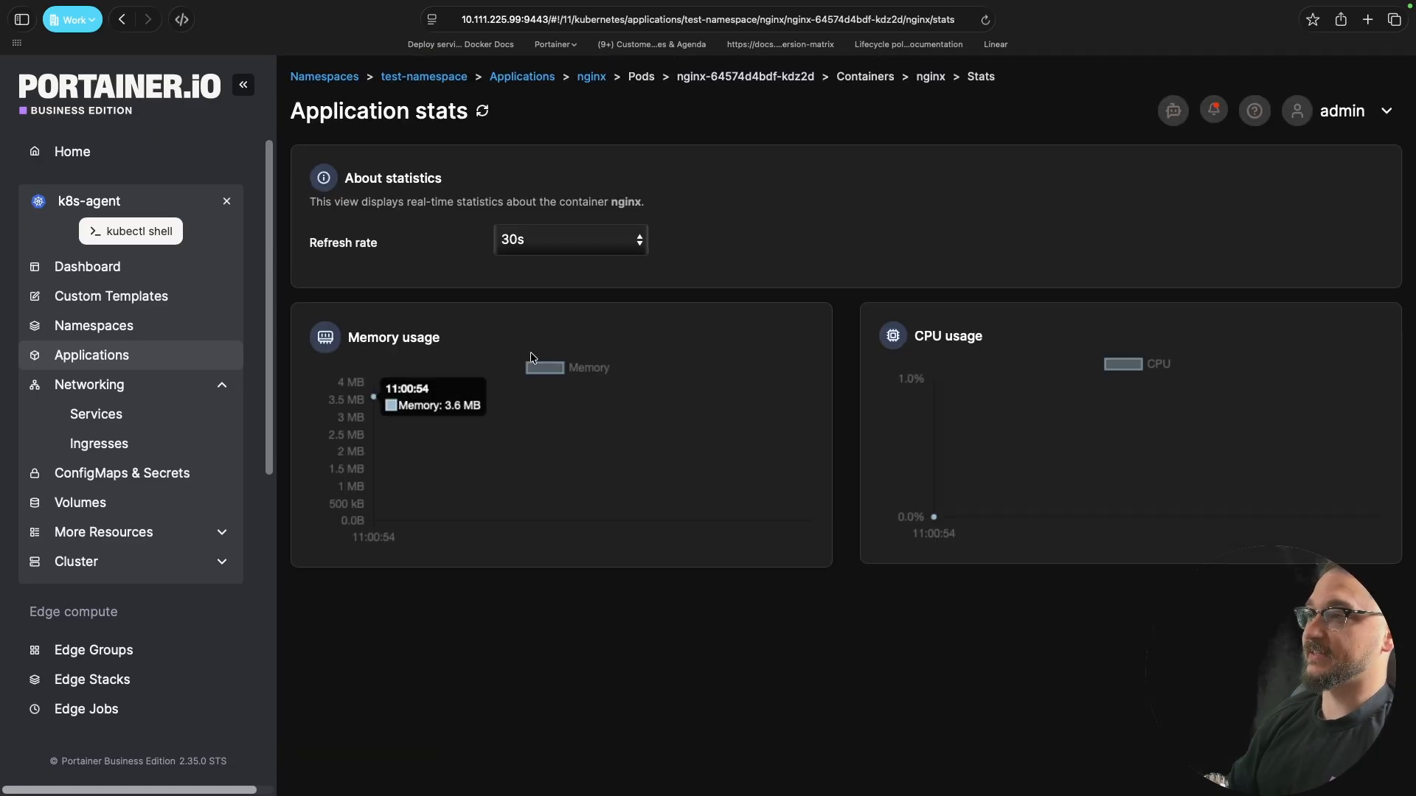
left_click(539, 238)
left_click(543, 235)
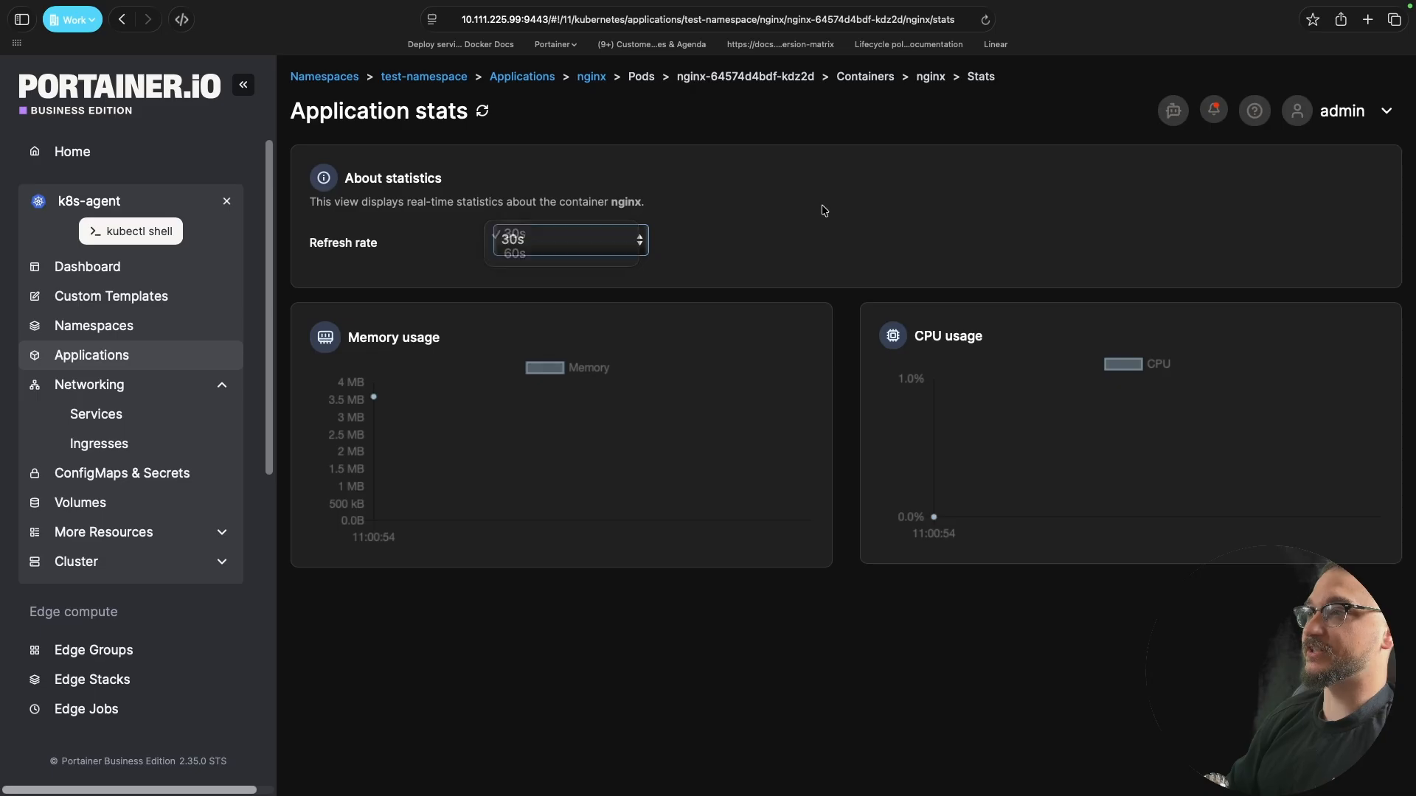
mouse_move(388, 408)
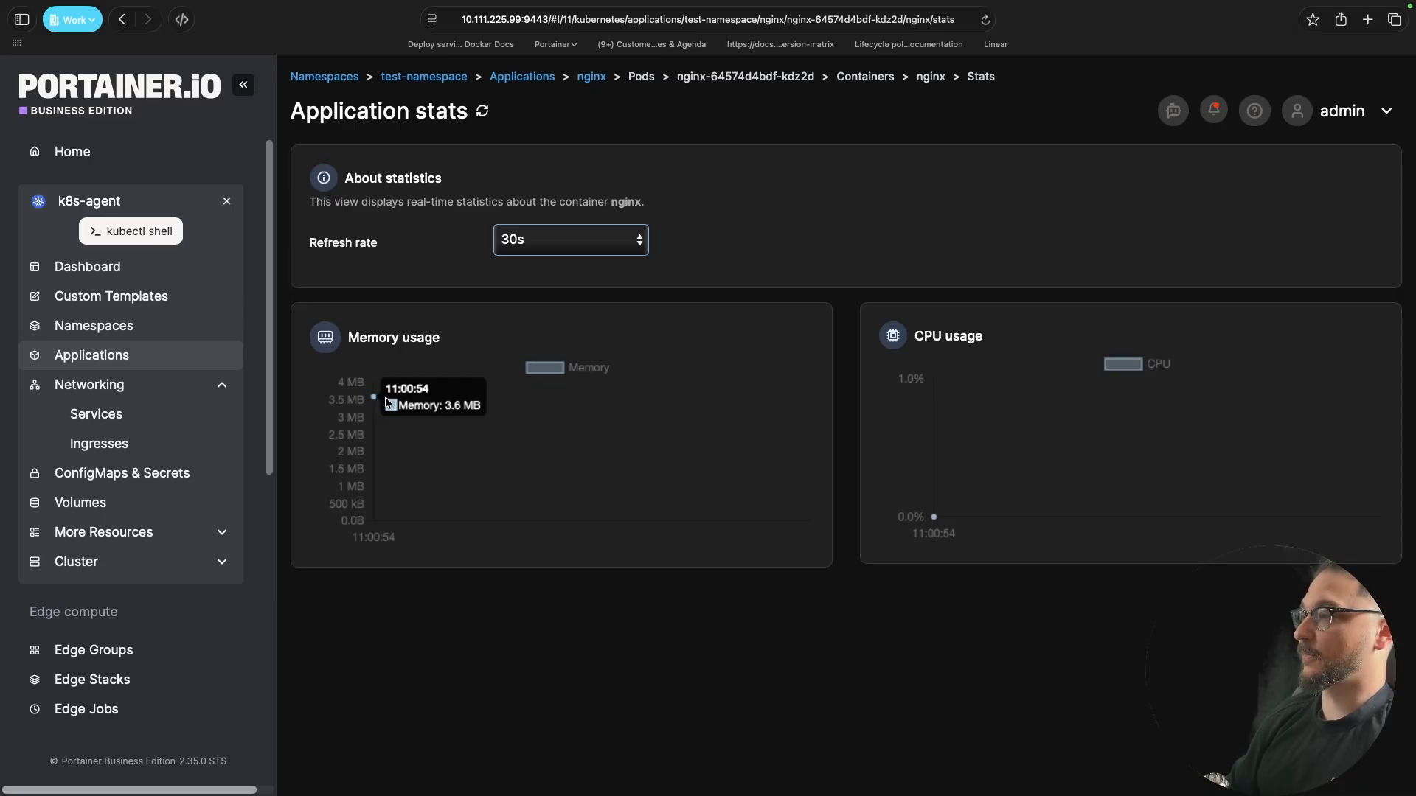
mouse_move(931, 503)
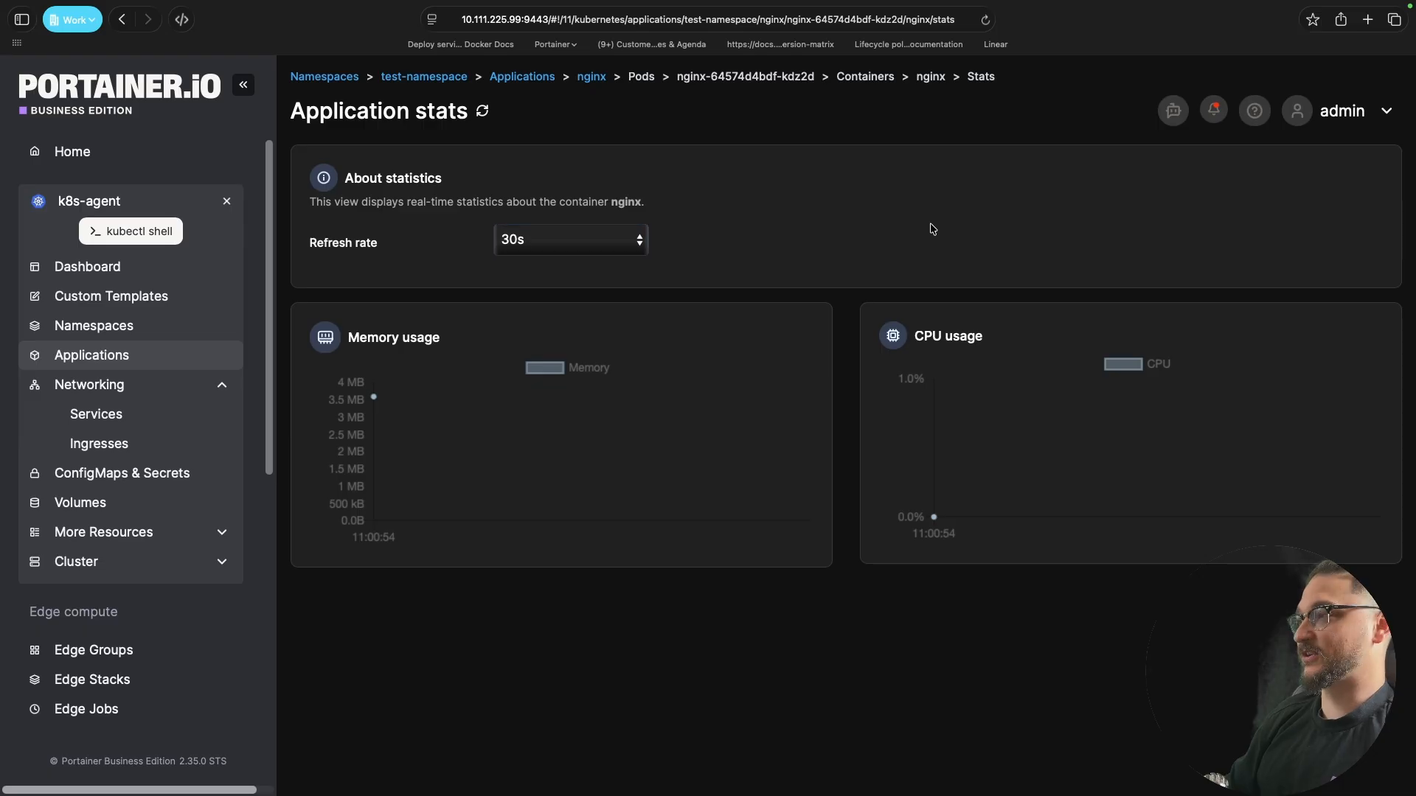
mouse_move(613, 427)
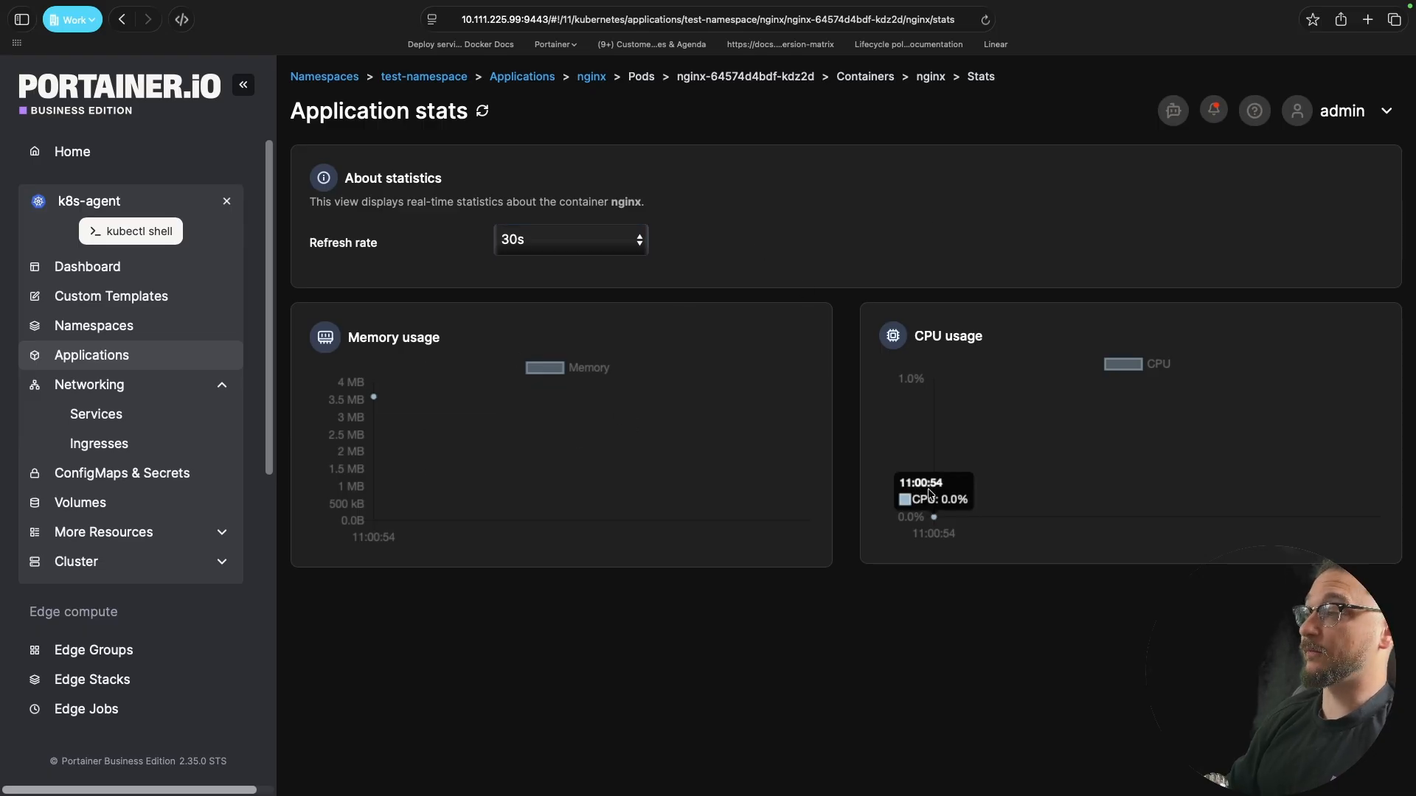
mouse_move(1034, 413)
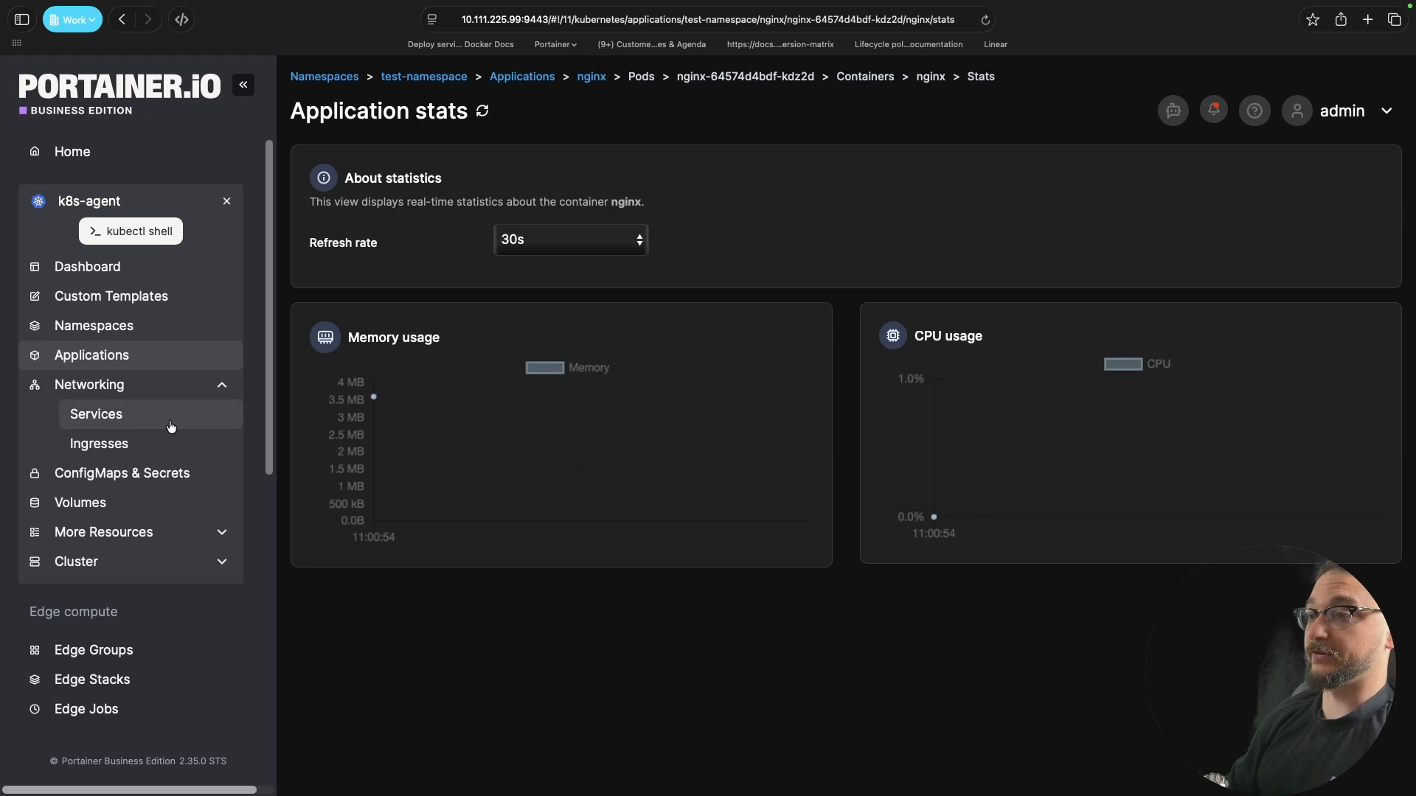
Step: Check the cluster's resource reservation and usage details, and view the worker node's memory and CPU statistics
left_click(120, 568)
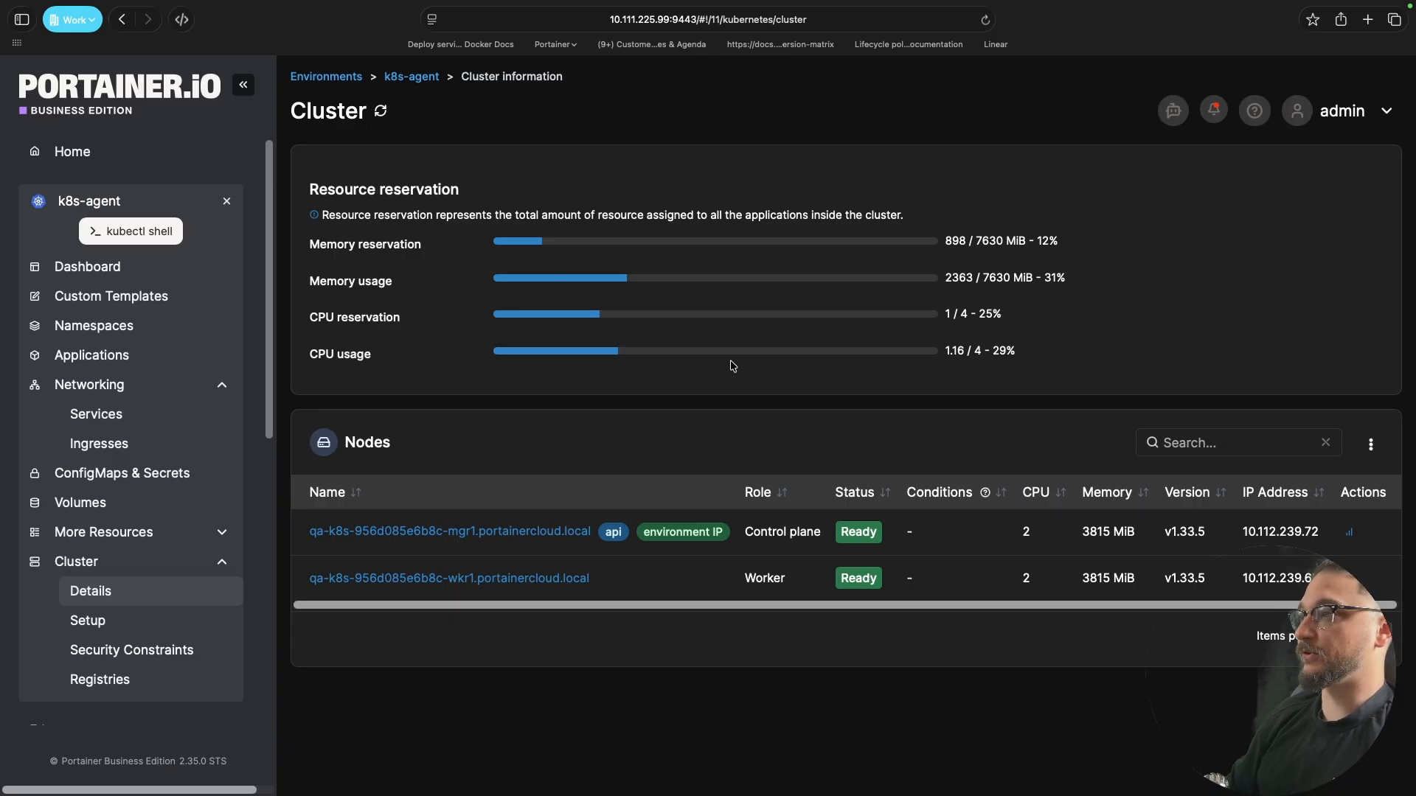
left_click_drag(1033, 353, 950, 236)
left_click(1098, 307)
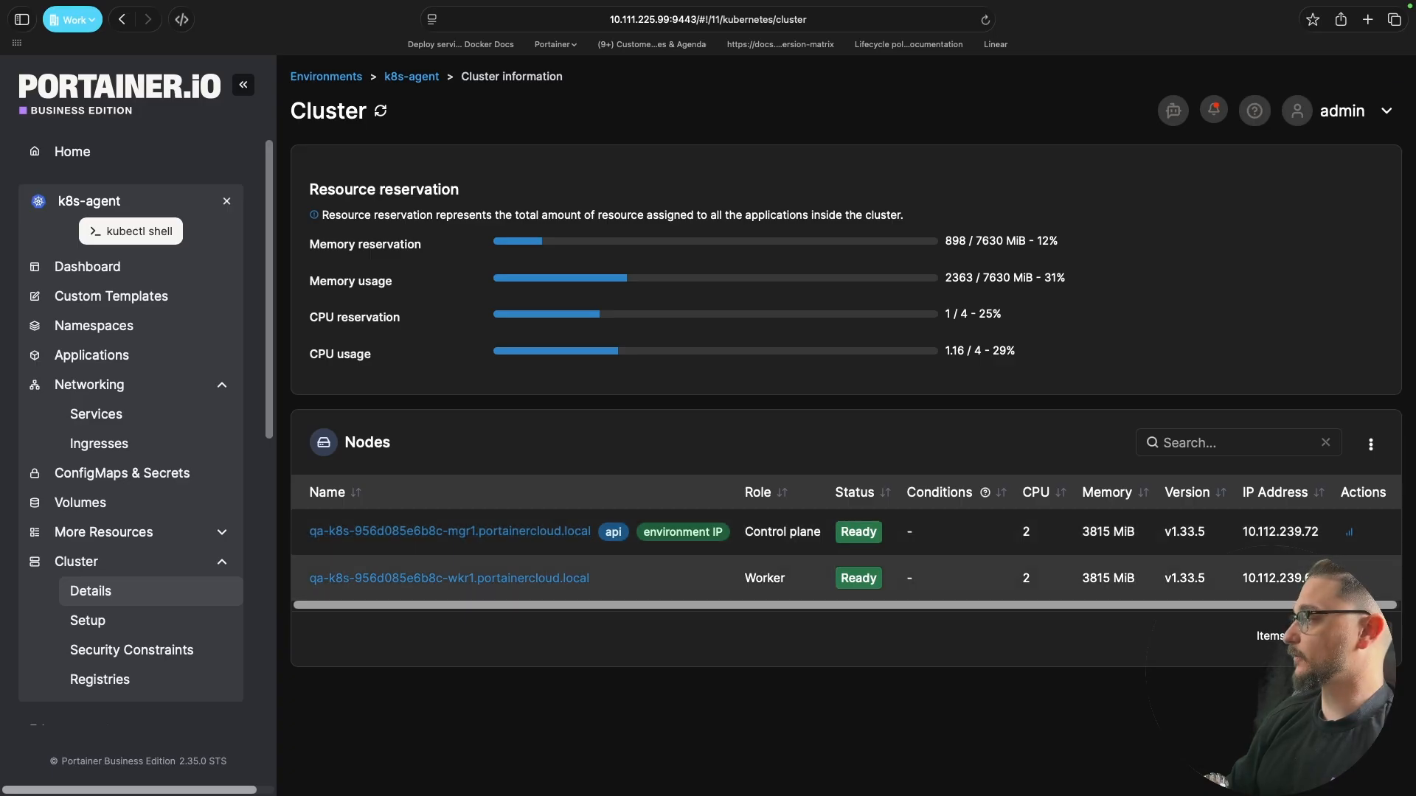
left_click(1348, 578)
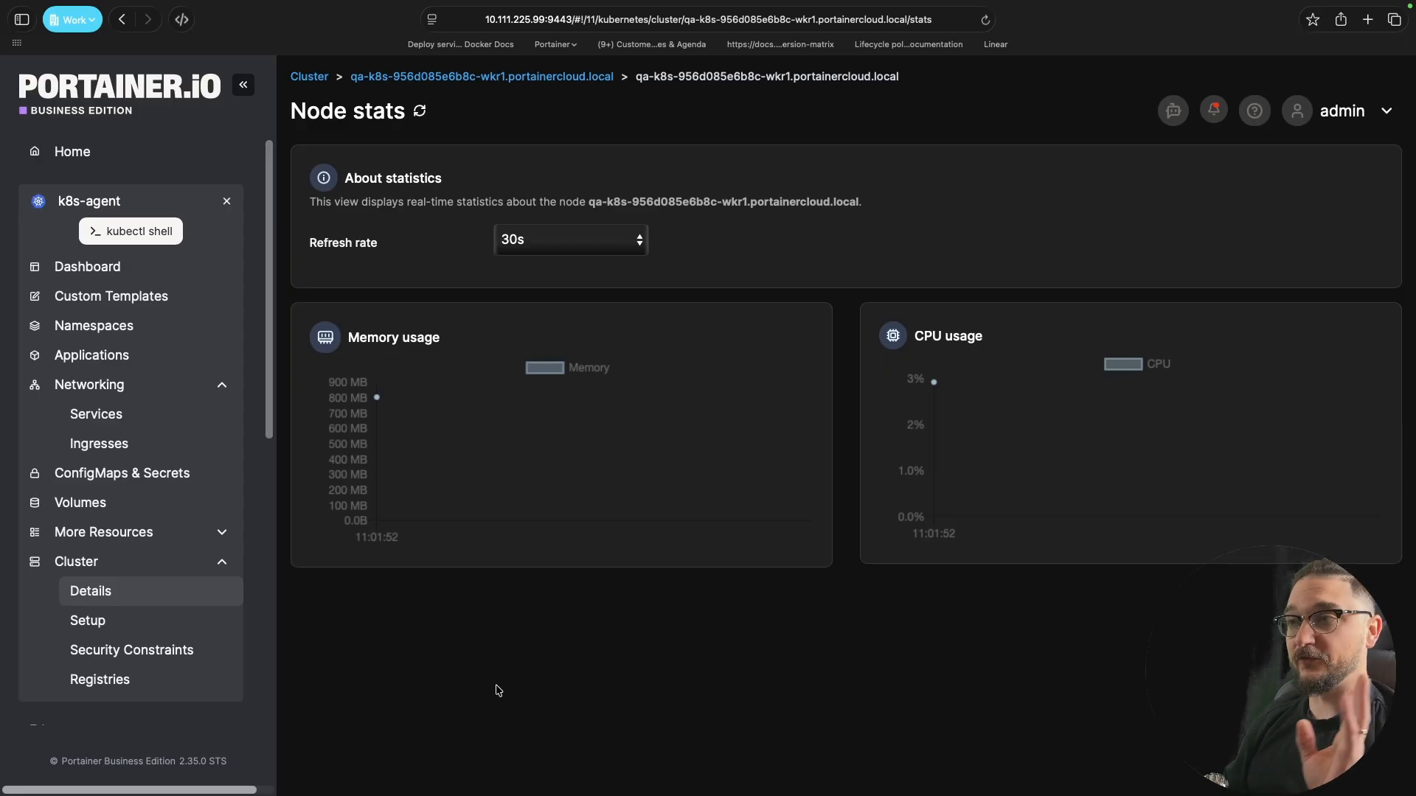
Step: Return to the application list for test-namespace
left_click(153, 370)
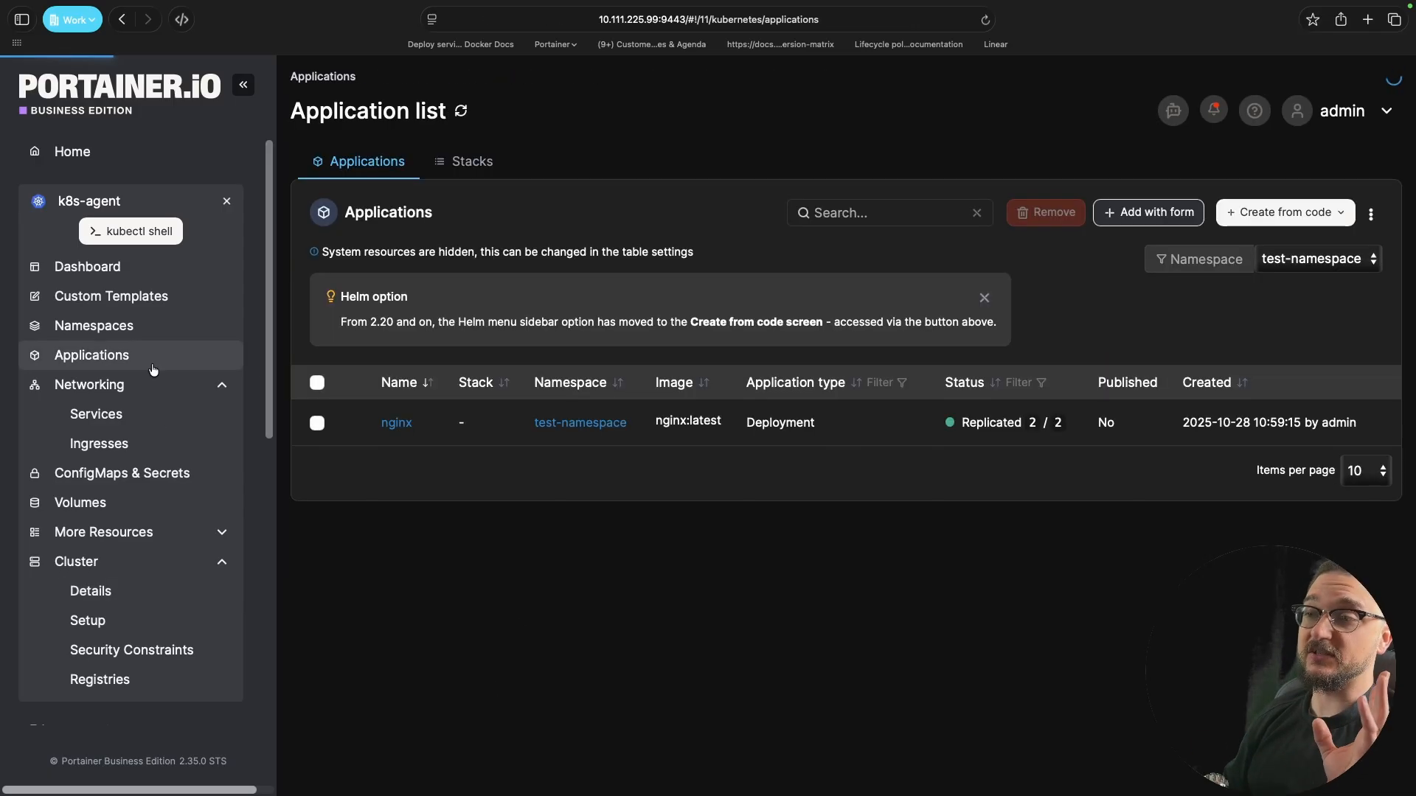